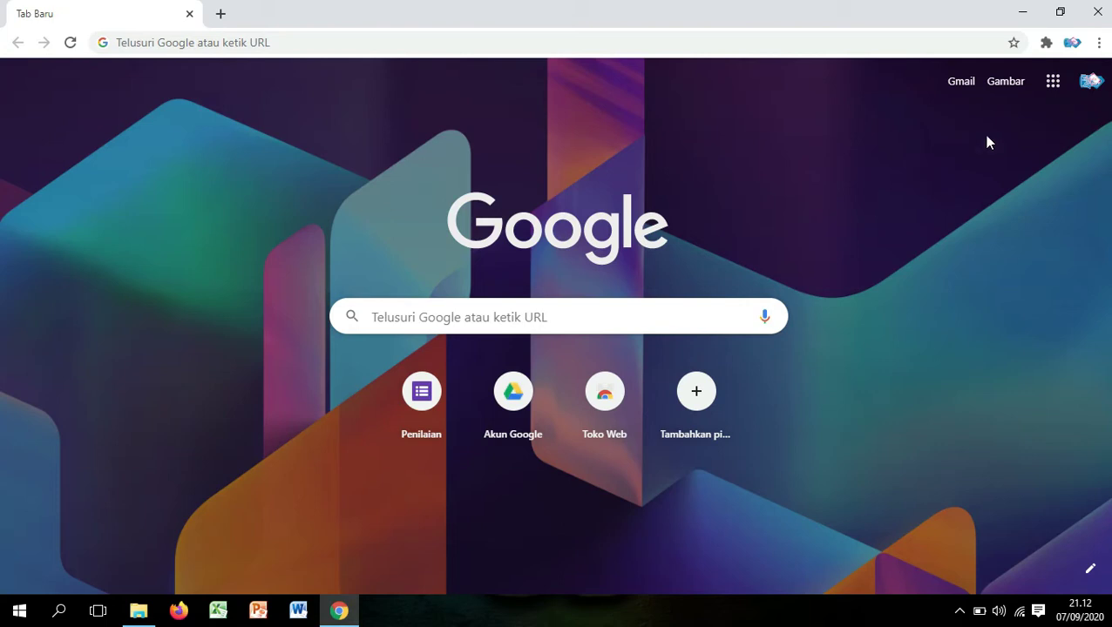
Step: Go to Google Drive and open the Penilaian form from the quick-access files
click(1052, 93)
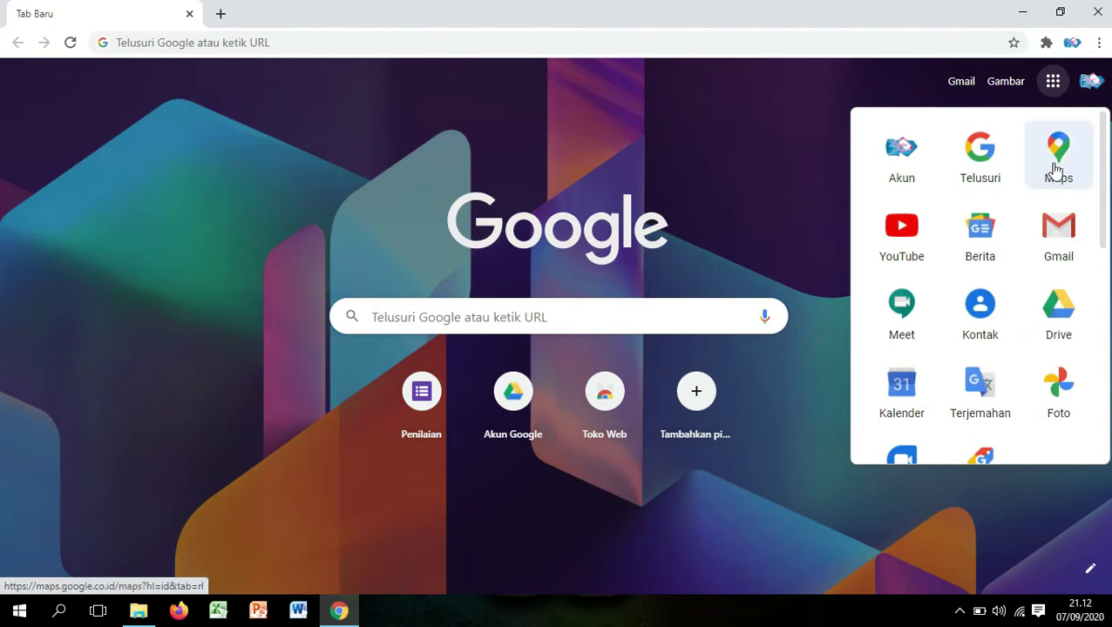
click(1061, 319)
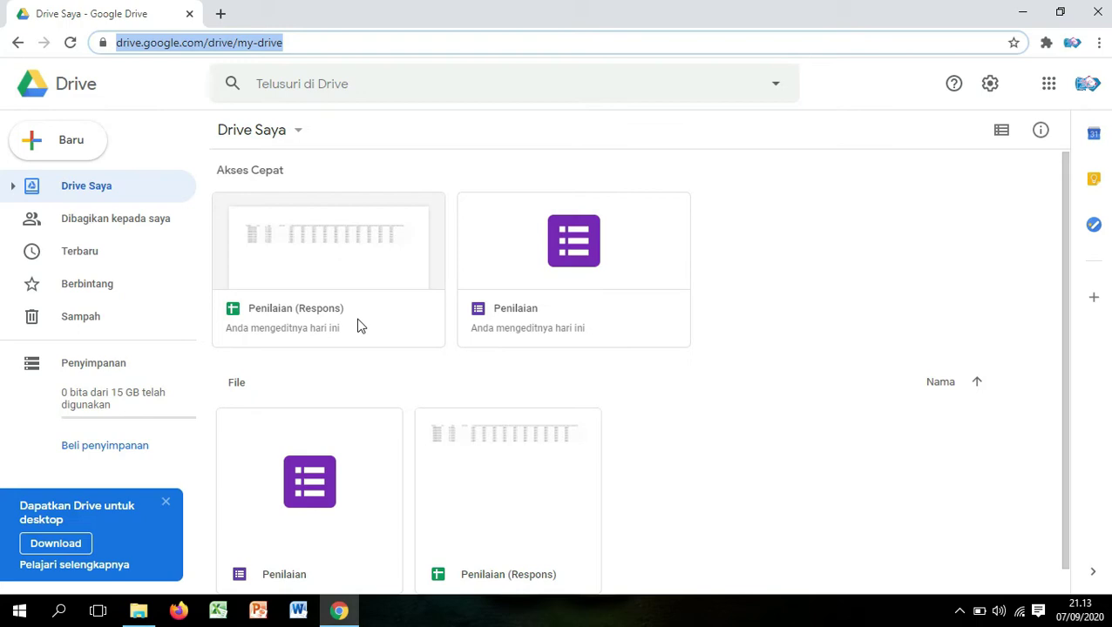
double_click(515, 314)
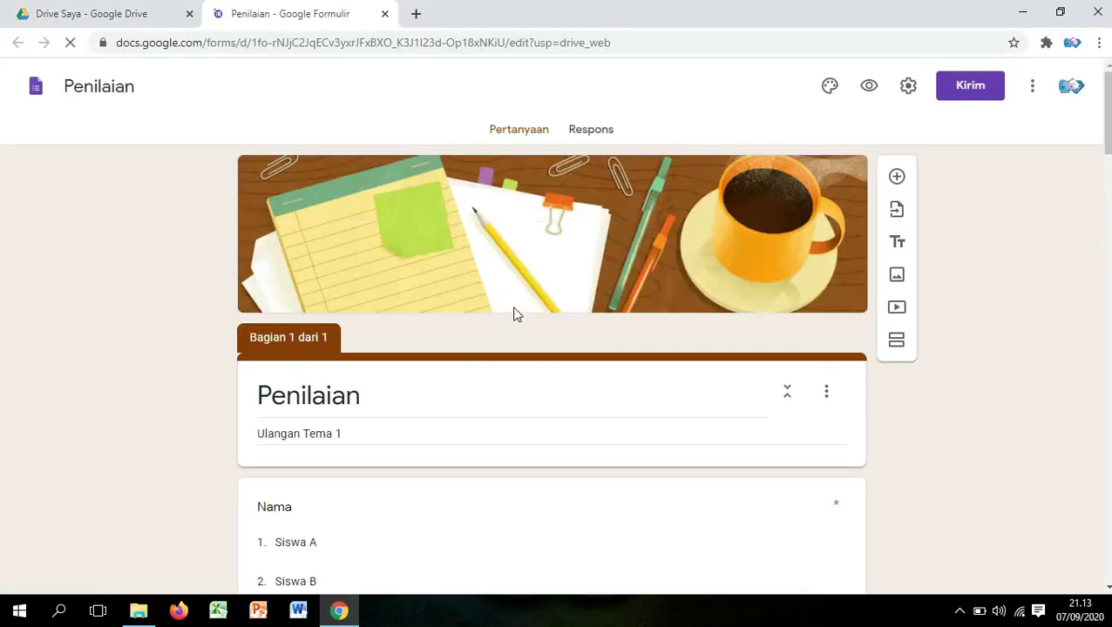
Step: Examine the Penilaian form's name, attendance-number and multiple-choice questions, including question 1 with its options and answer key
scroll(474, 432, down, 2)
scroll(474, 432, down, 7)
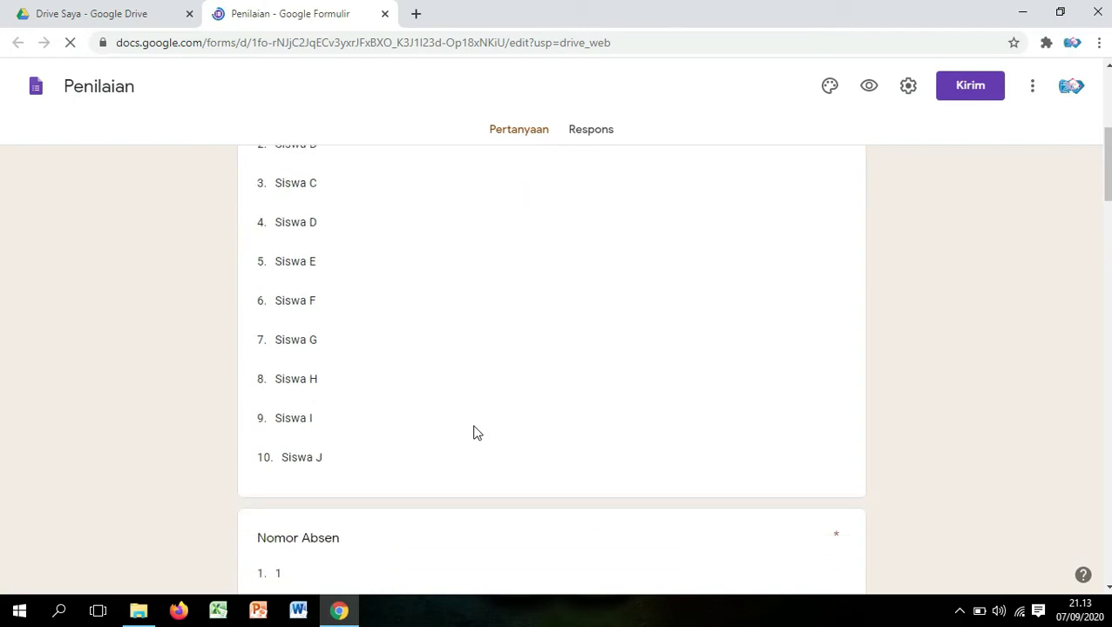
scroll(477, 431, down, 8)
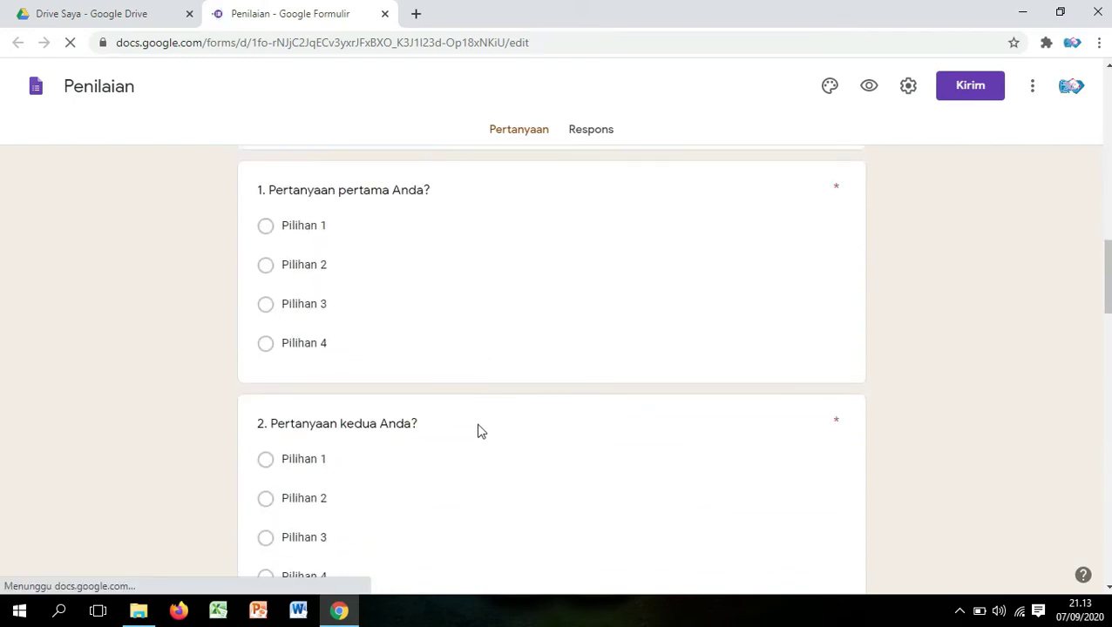
scroll(494, 381, up, 3)
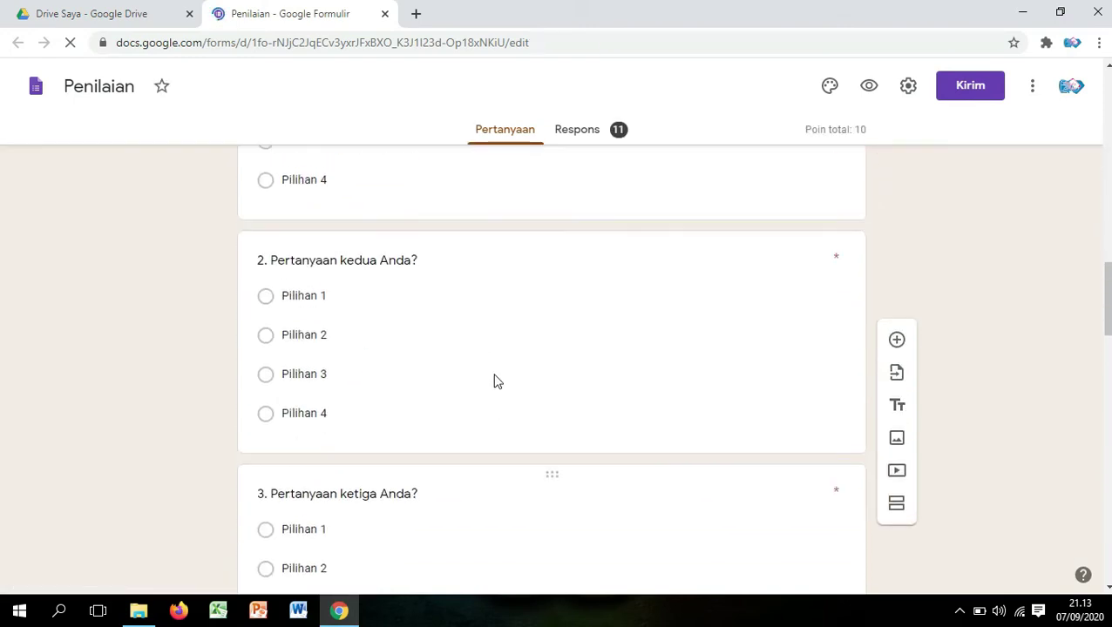
scroll(586, 306, up, 3)
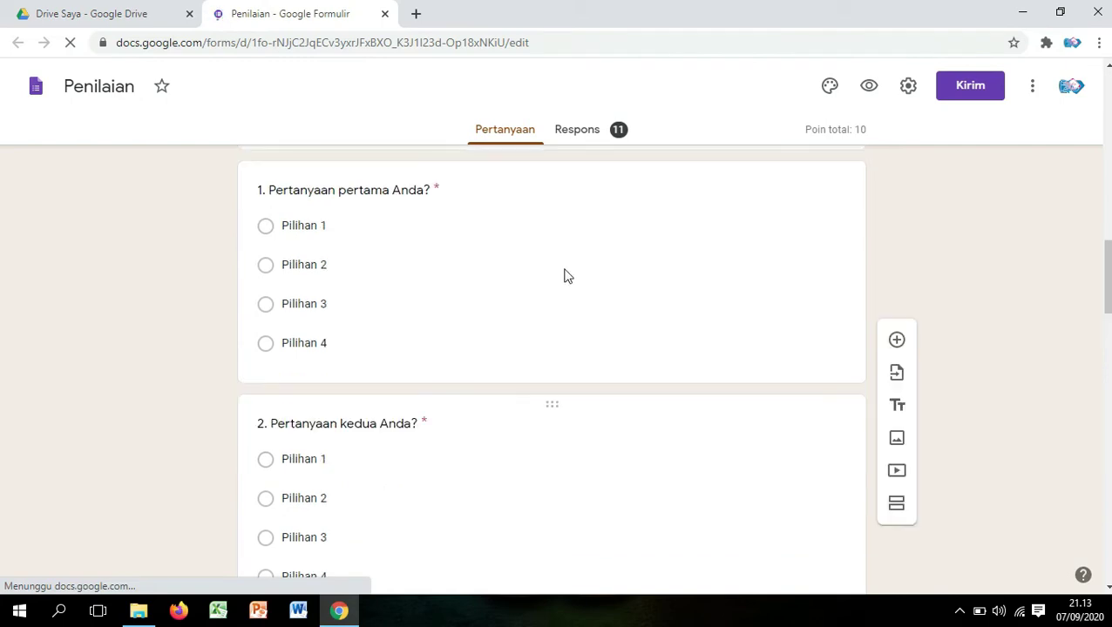
scroll(601, 309, up, 2)
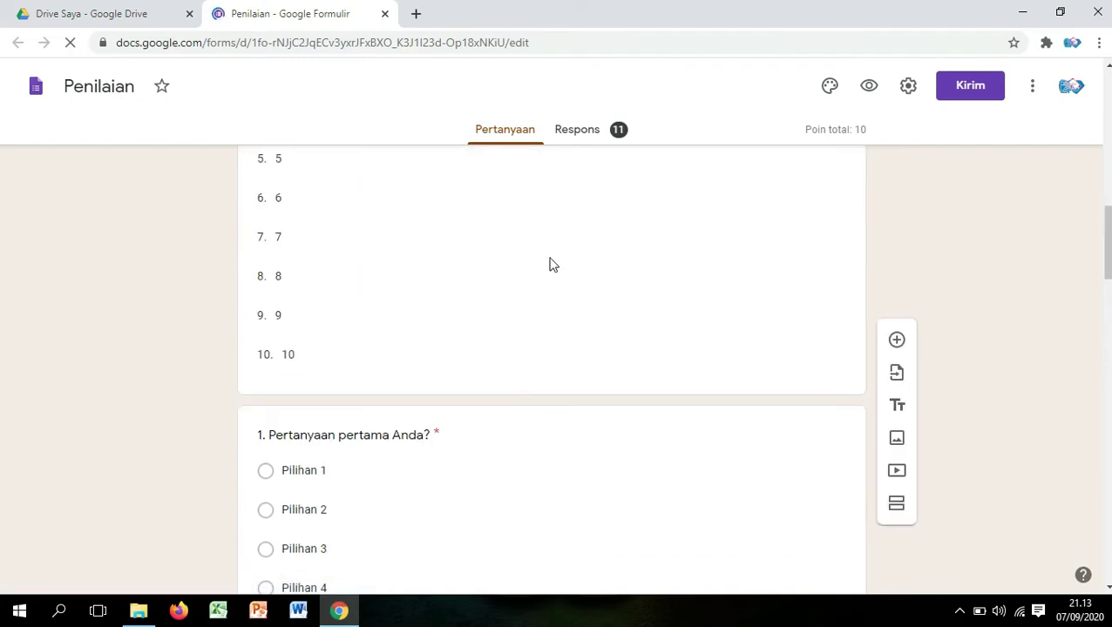
scroll(571, 492, down, 1)
click(566, 473)
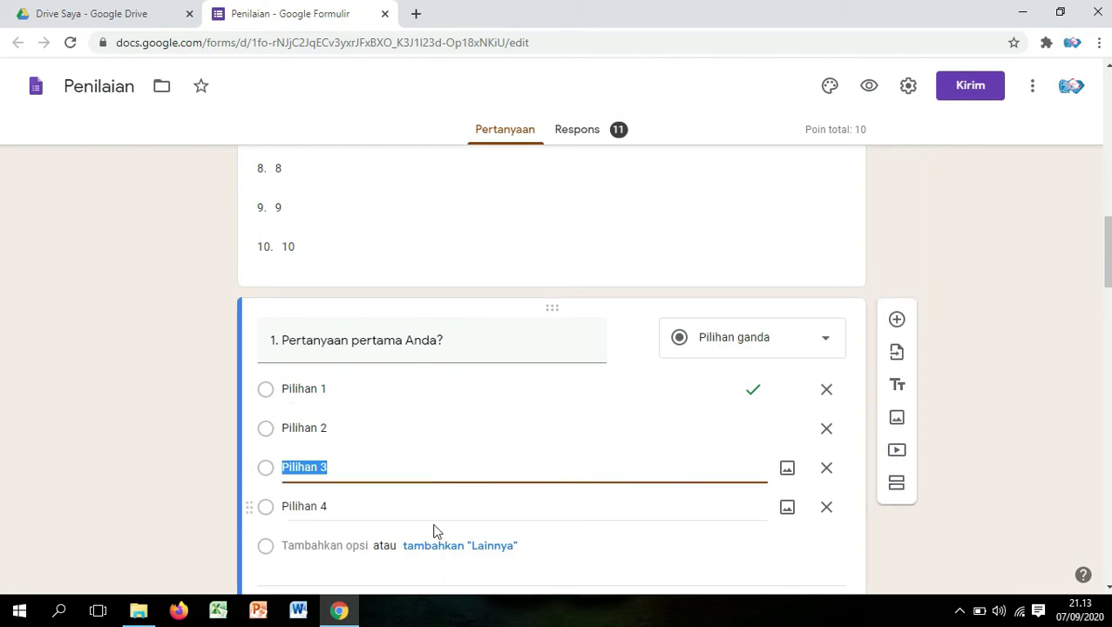
scroll(620, 410, down, 1)
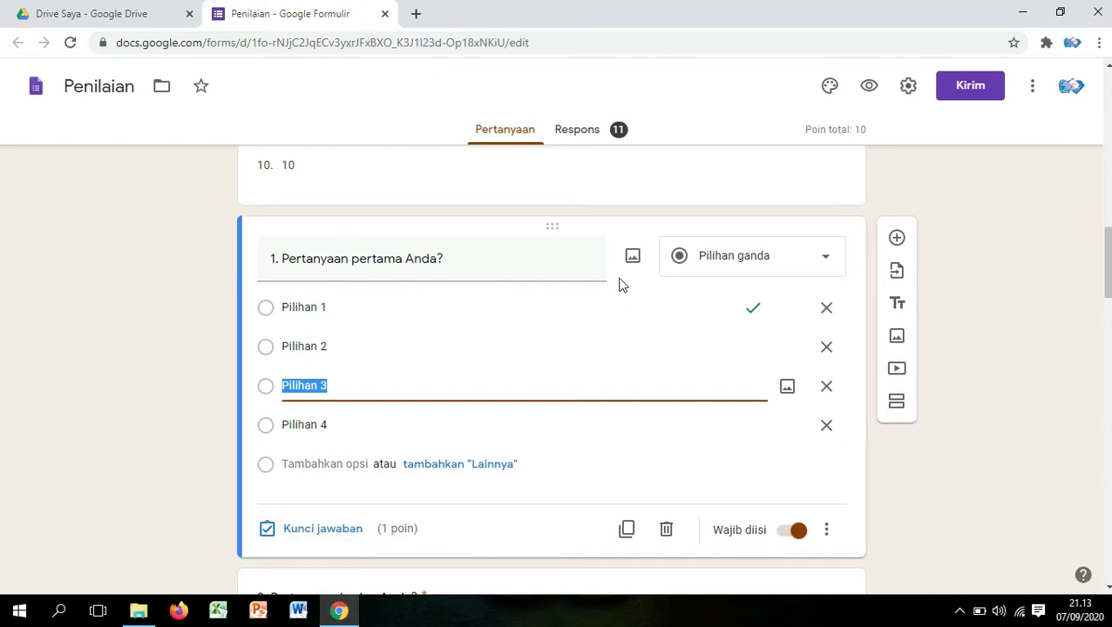
click(979, 261)
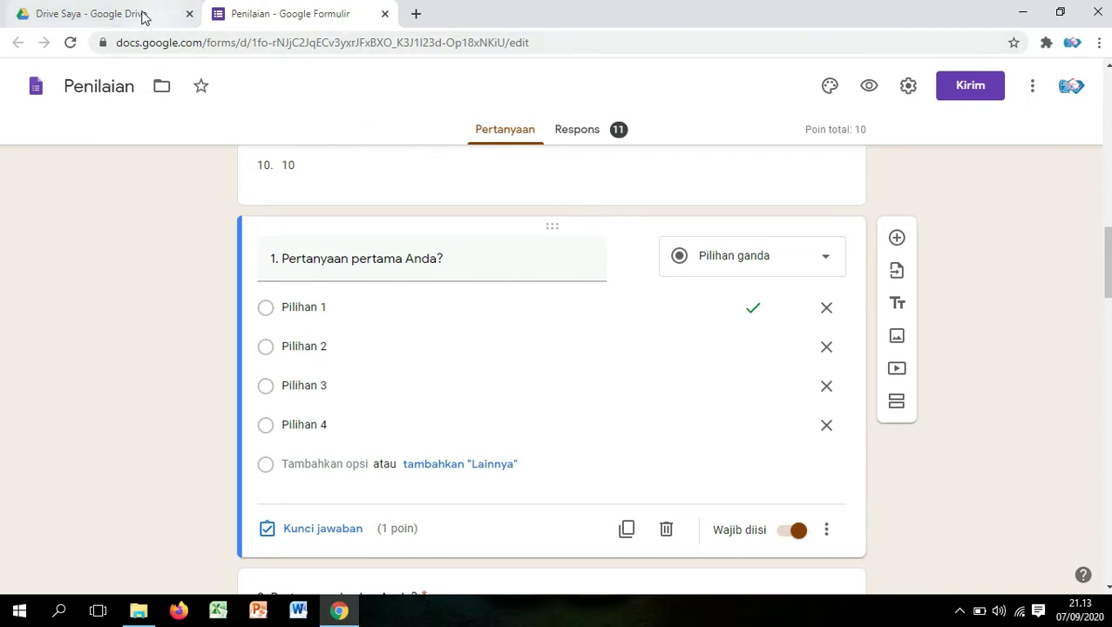
Step: Show the form's responses and open the Penilaian (Respons) spreadsheet from Drive
click(556, 136)
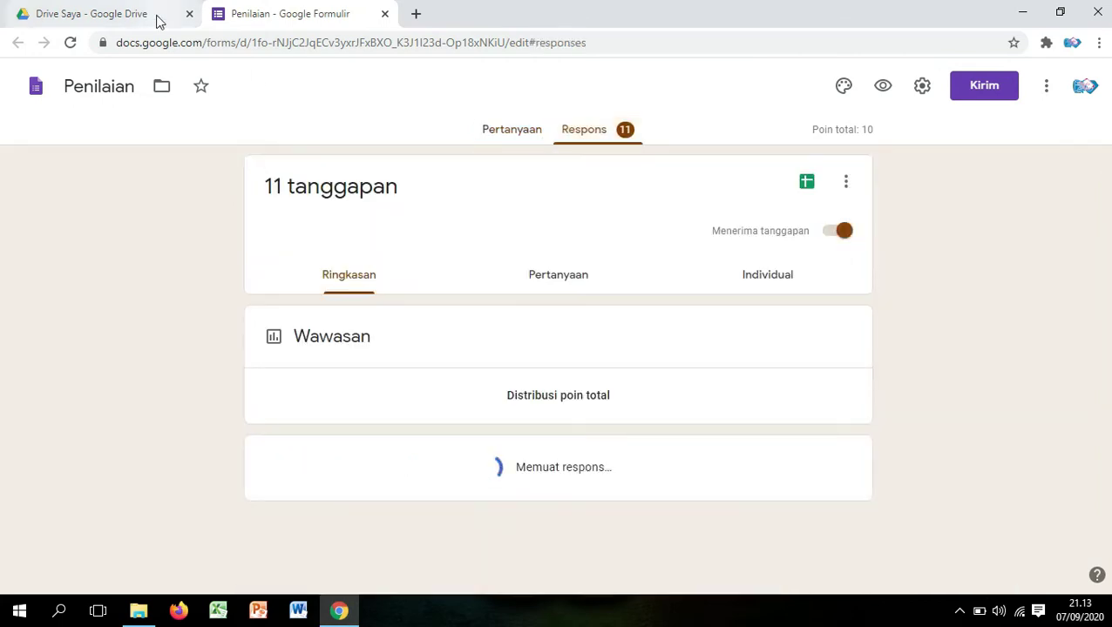
click(159, 17)
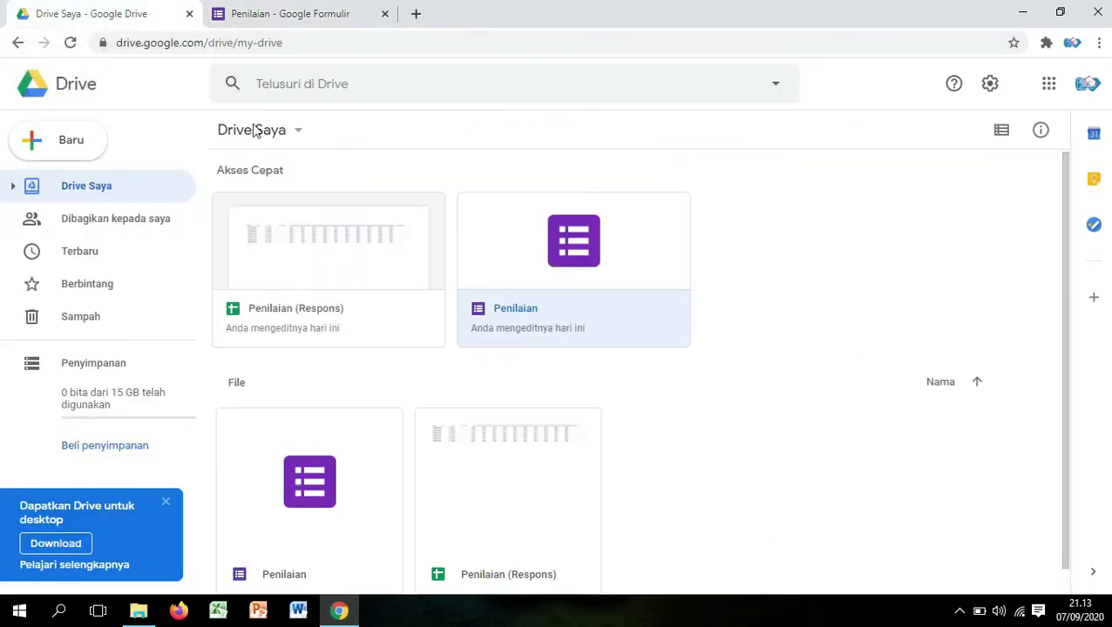
double_click(314, 316)
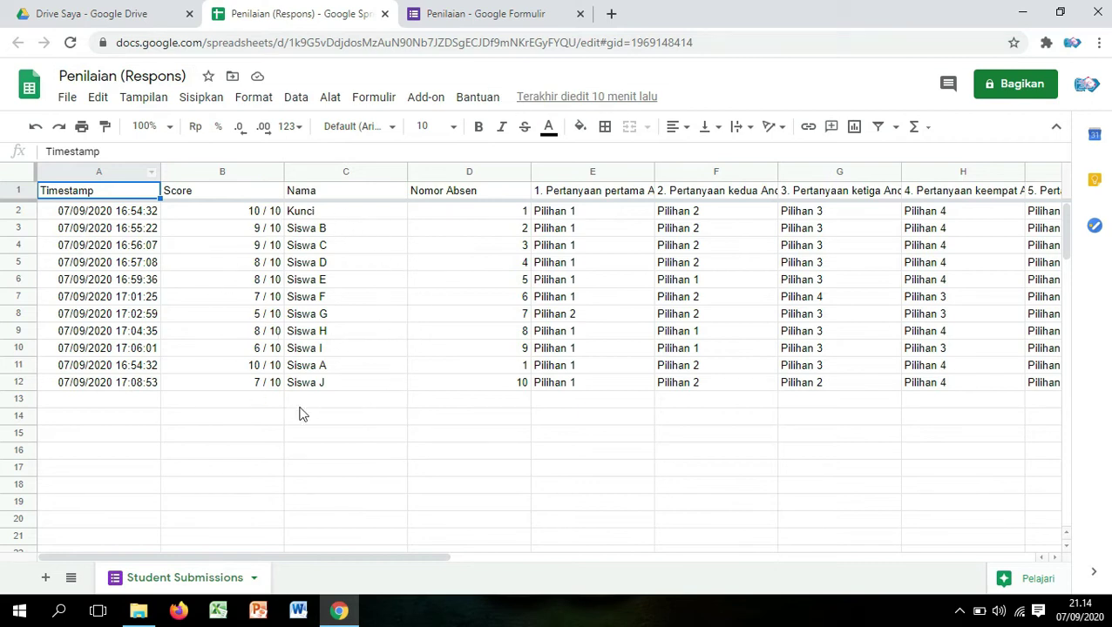
Step: Return to the Penilaian form's questions and examine the student list, question 1 and the questions below it
click(485, 14)
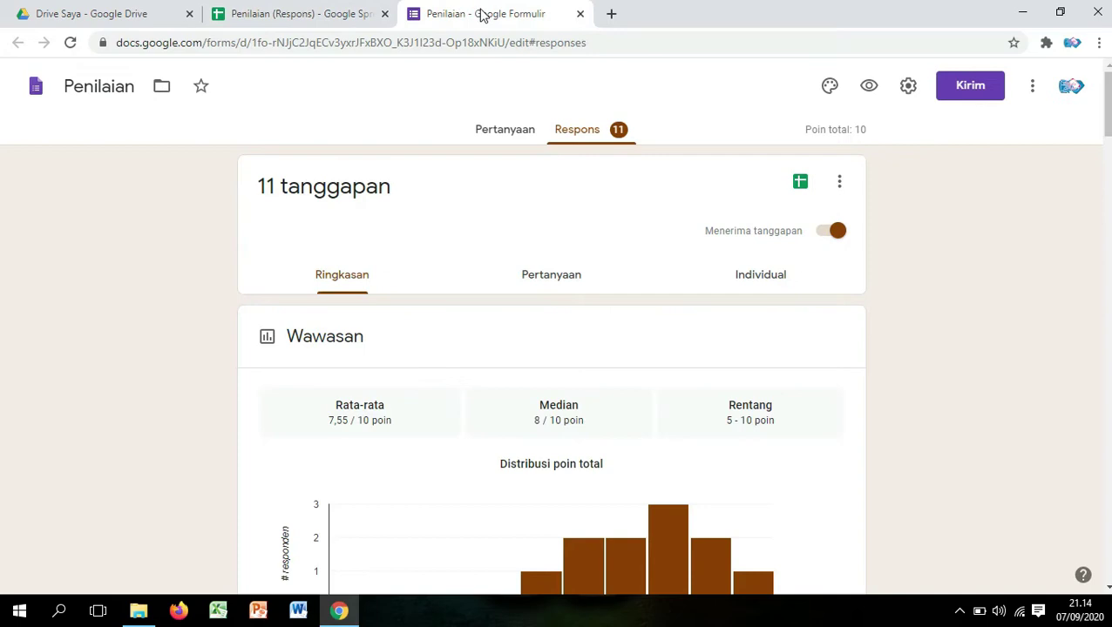
click(493, 134)
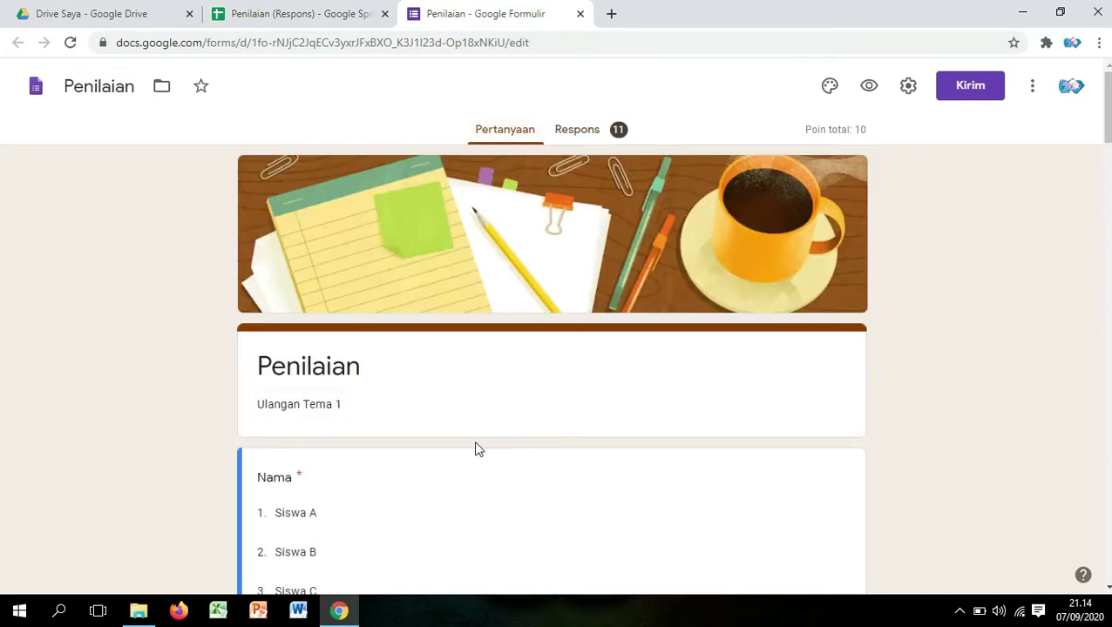
scroll(480, 440, down, 4)
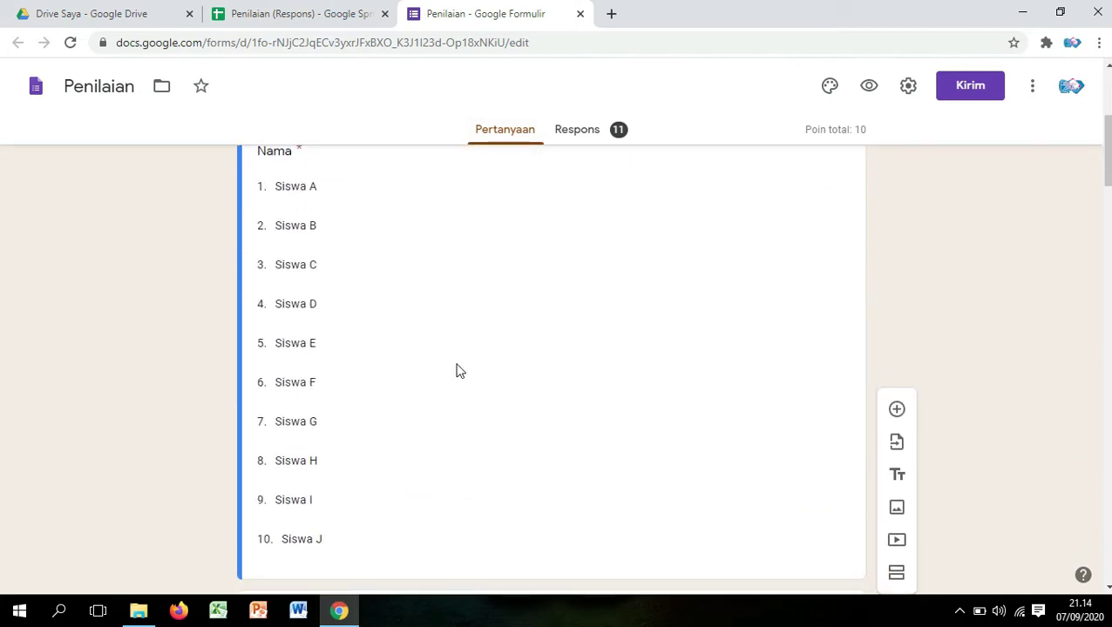
scroll(357, 191, down, 9)
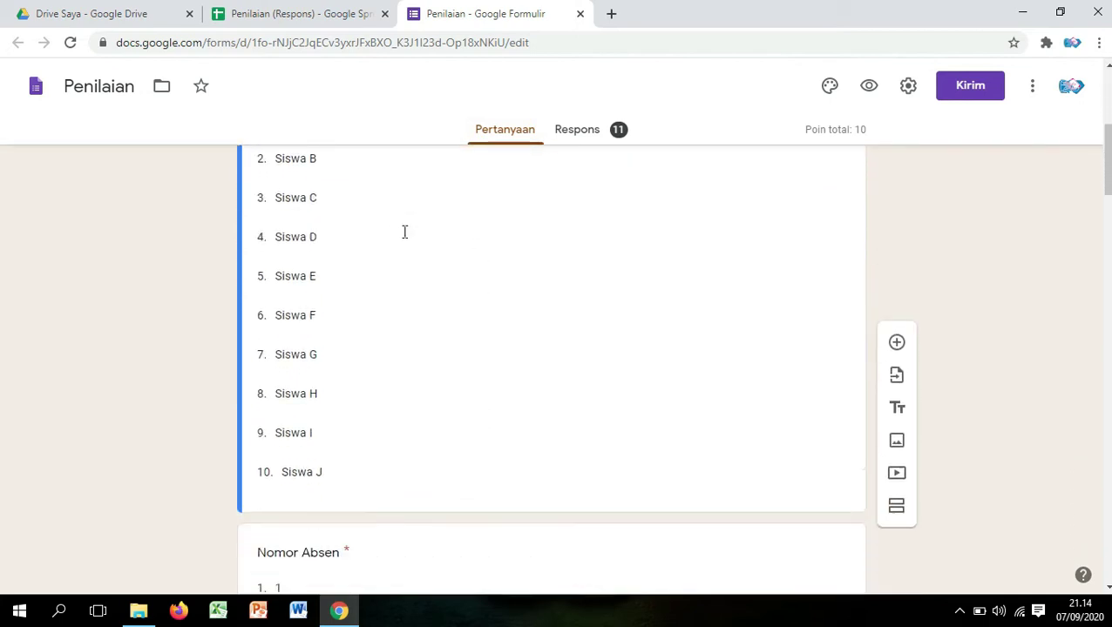
scroll(413, 252, down, 1)
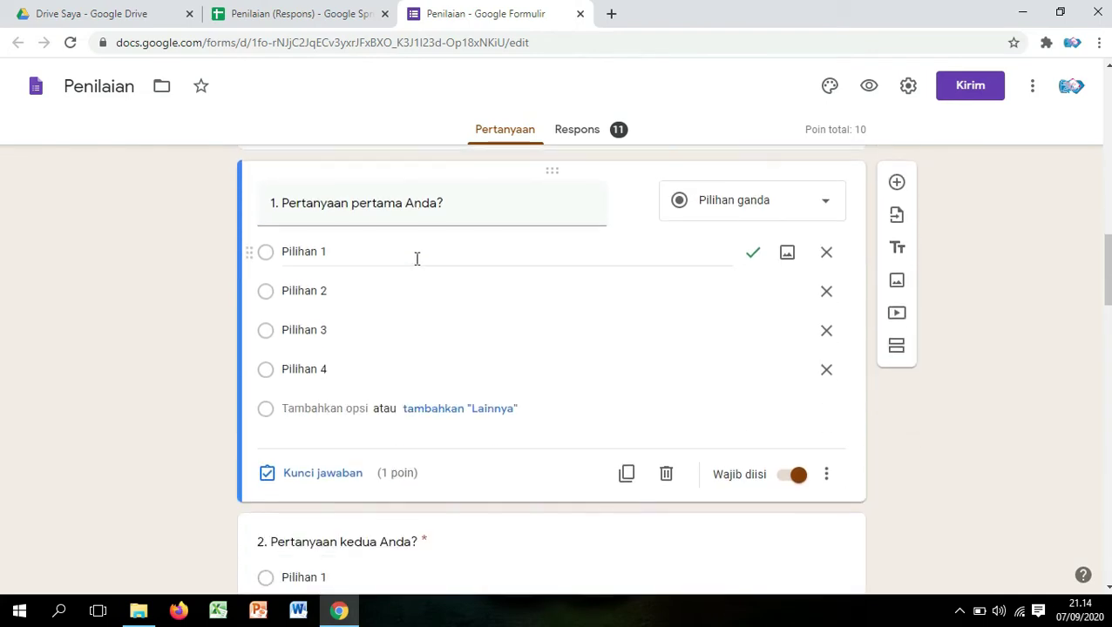
scroll(408, 261, down, 1)
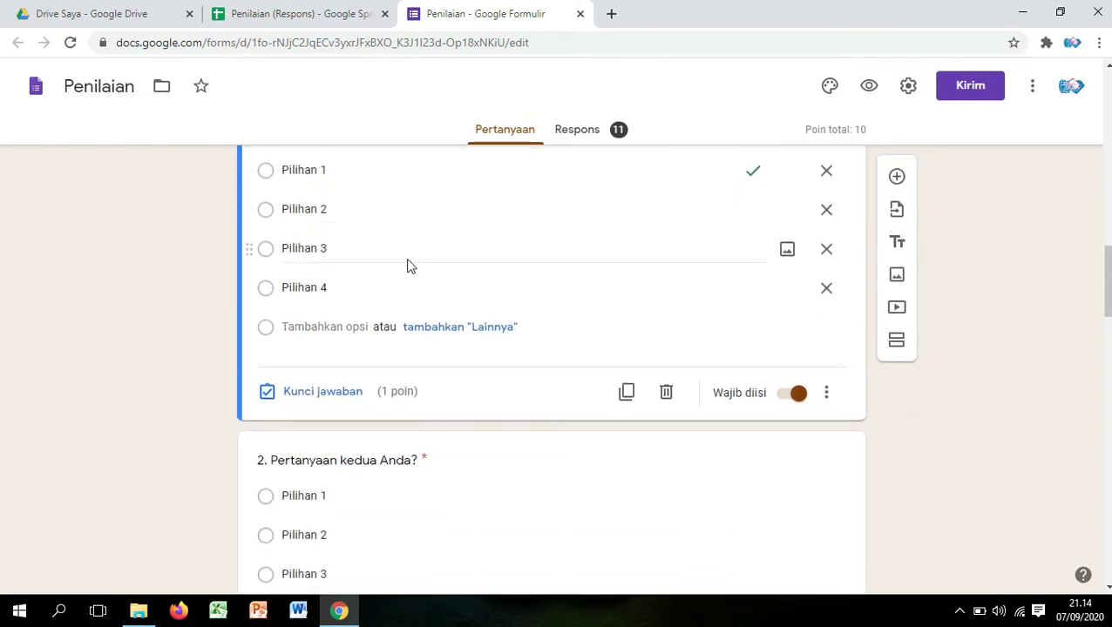
scroll(409, 259, down, 4)
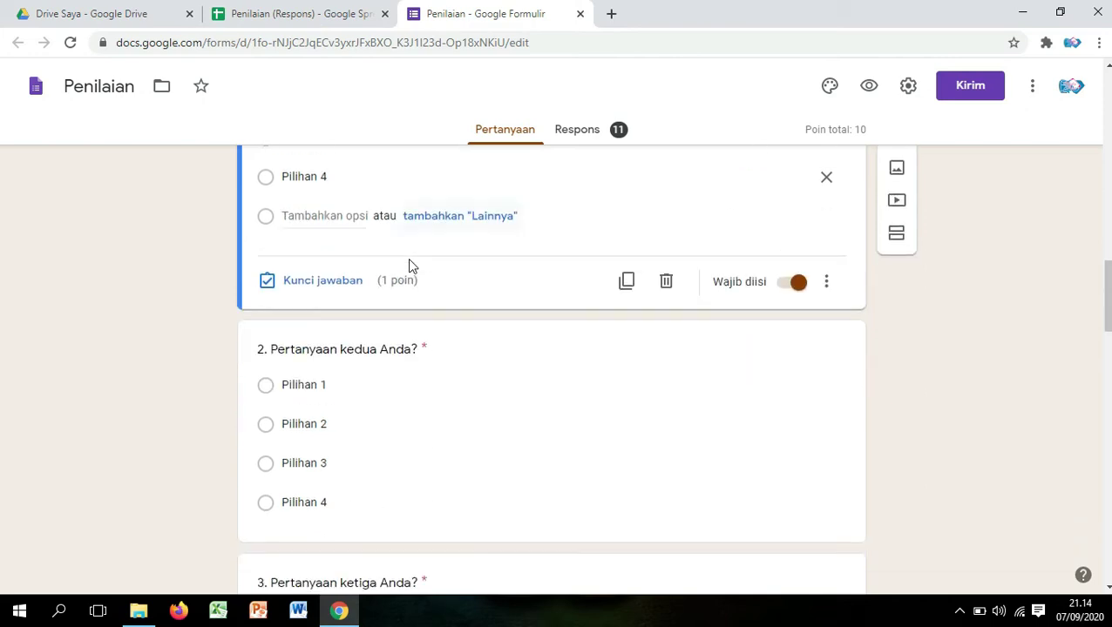
scroll(408, 258, up, 2)
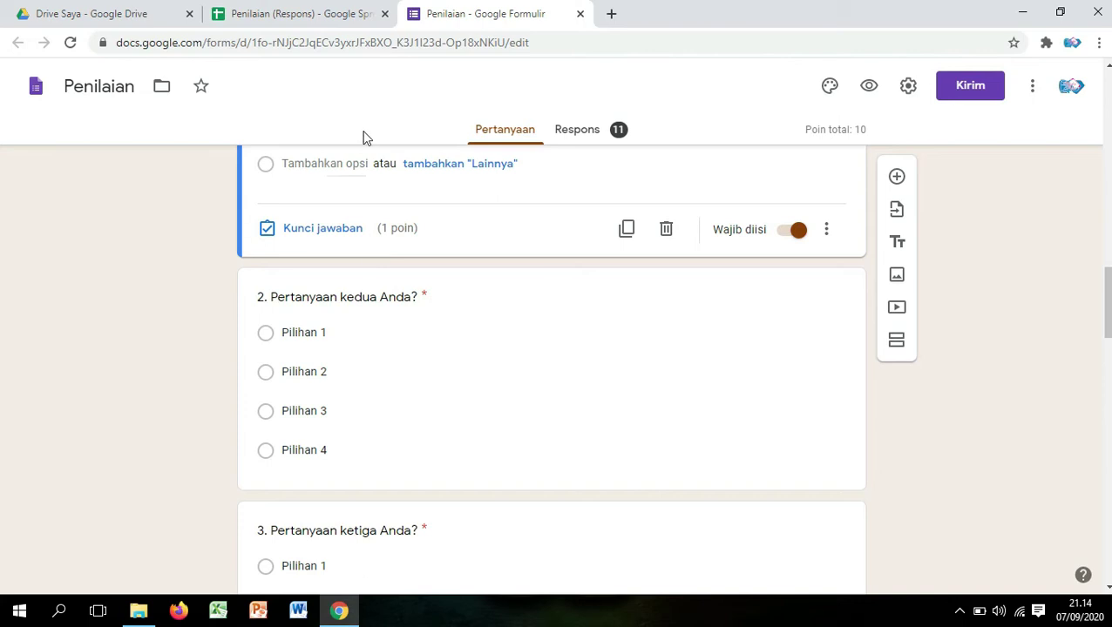
Step: Go back to the Penilaian (Respons) spreadsheet and close the Penilaian form
click(323, 22)
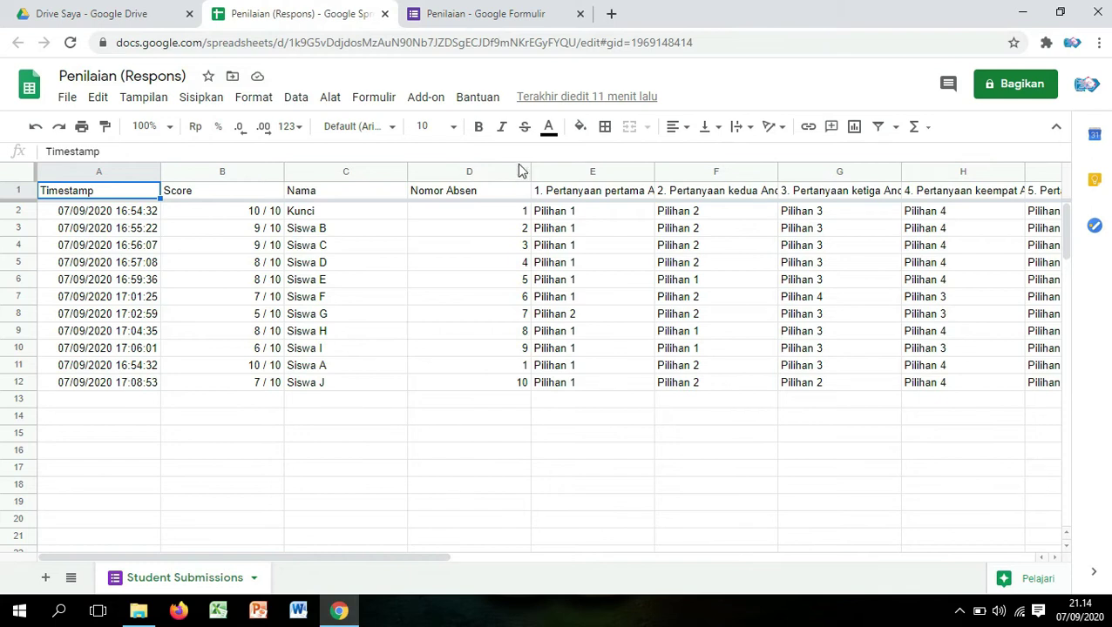
click(580, 13)
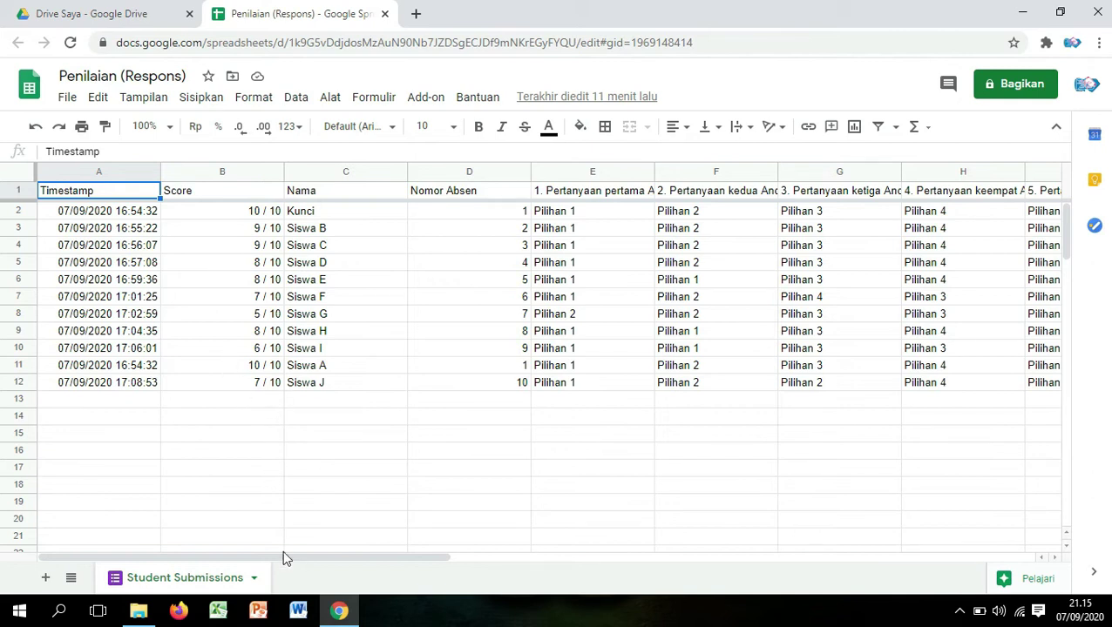
Step: Examine the Student Submissions sheet across all columns, from timestamp, score and name to the answers for question 10
drag(297, 562, 320, 568)
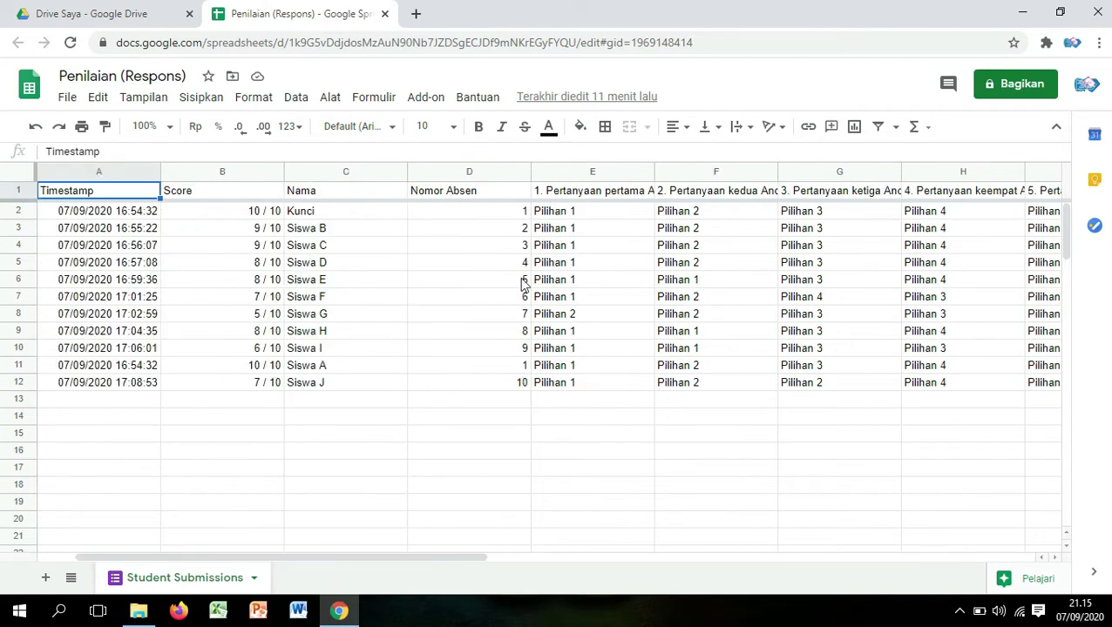
drag(408, 556, 481, 561)
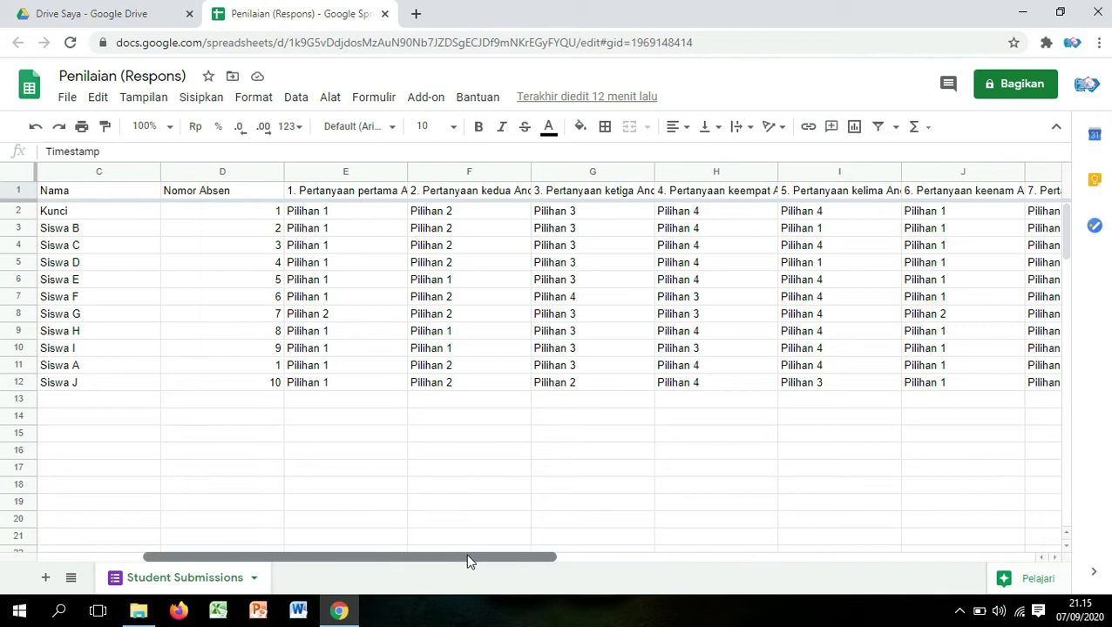
drag(468, 561, 325, 568)
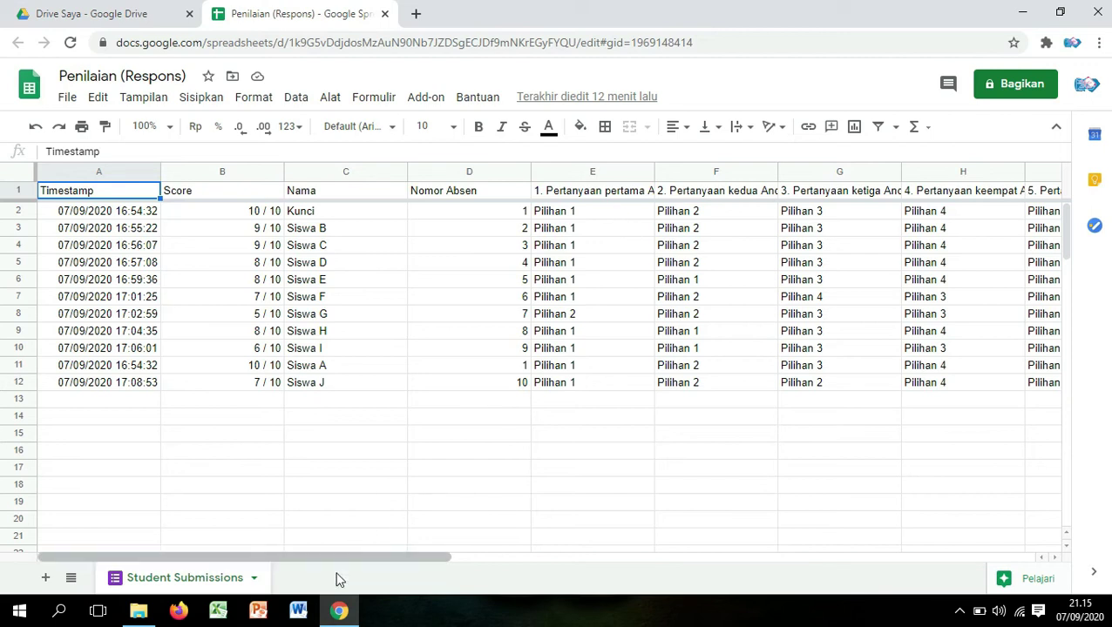
drag(332, 556, 496, 554)
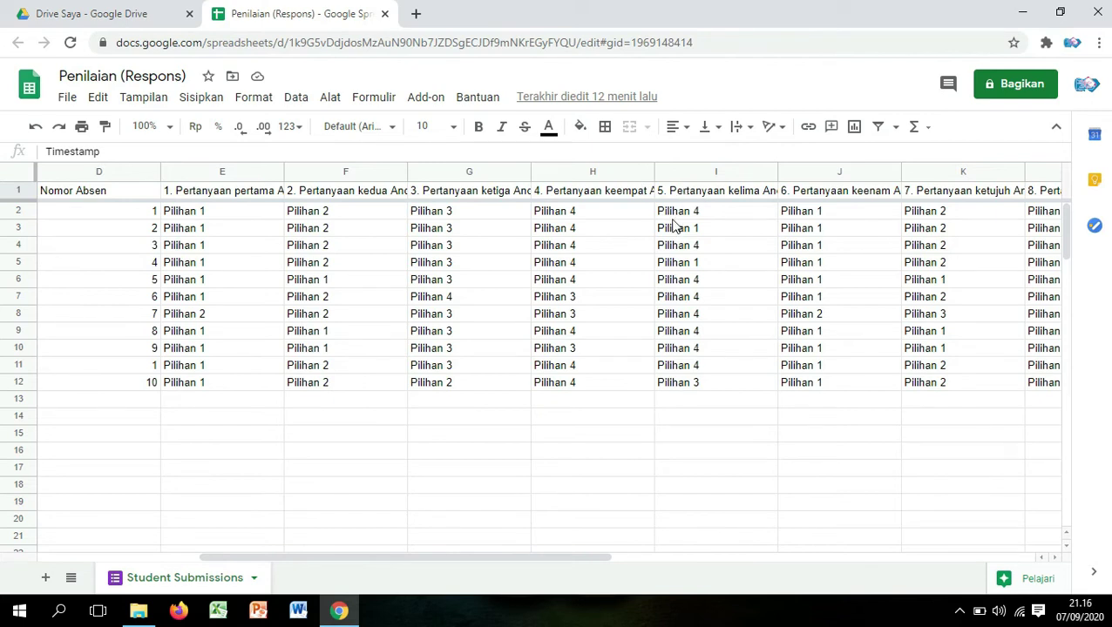
drag(543, 555, 754, 559)
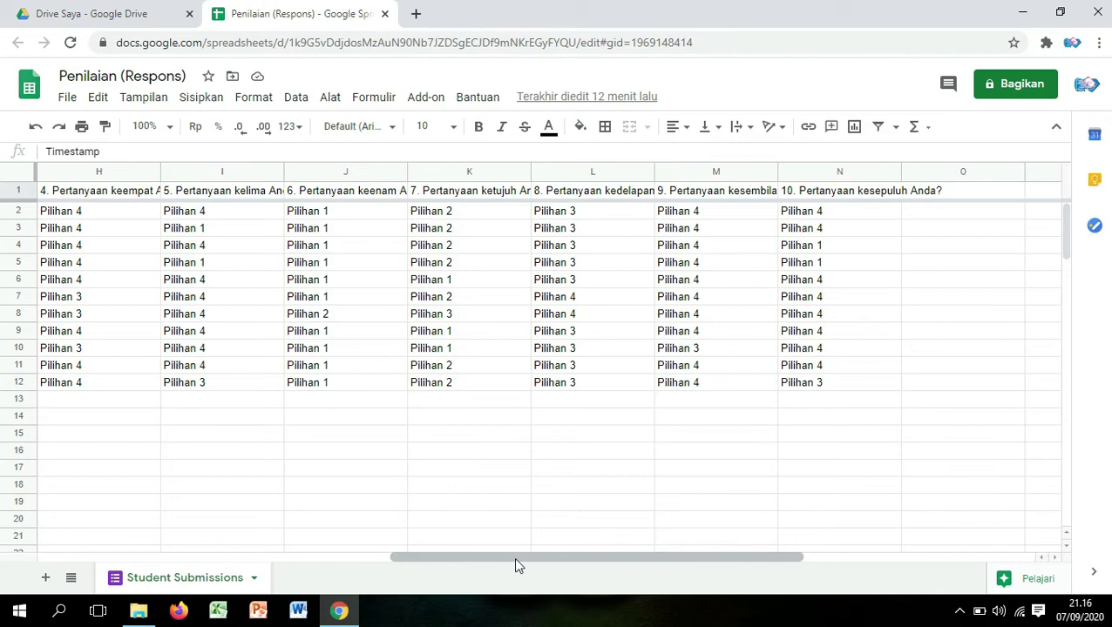
drag(514, 559, 280, 561)
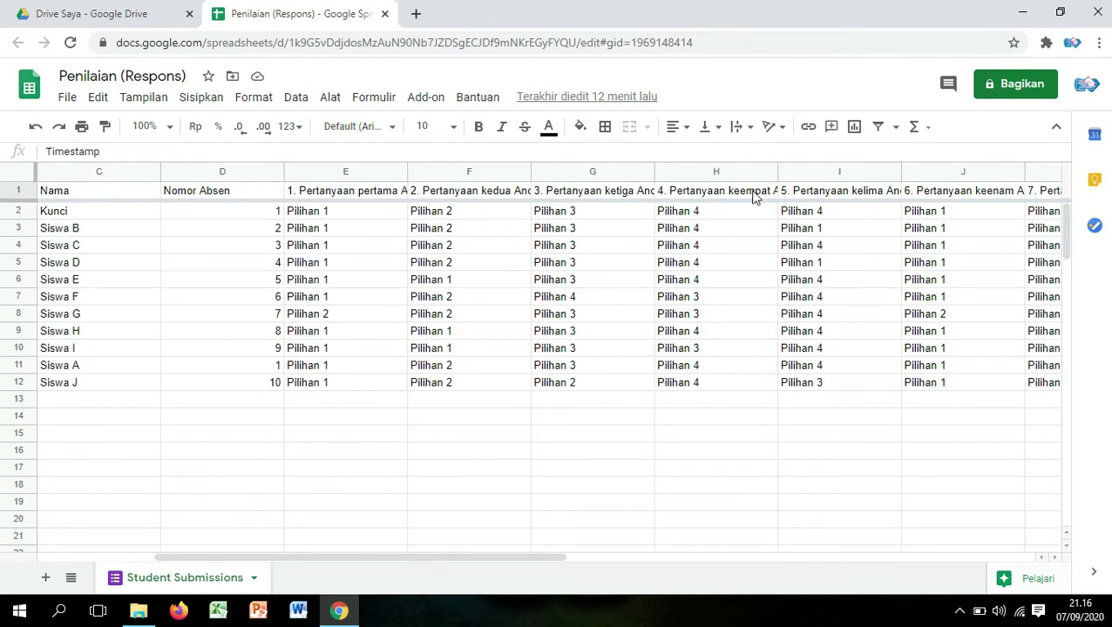
drag(372, 558, 570, 558)
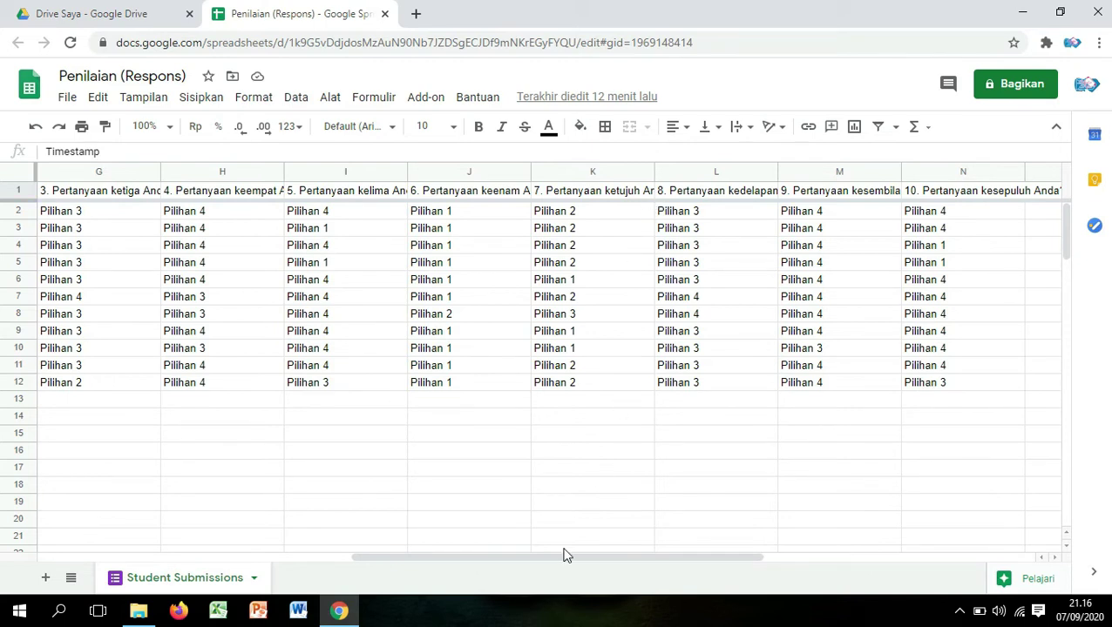
drag(561, 557, 357, 575)
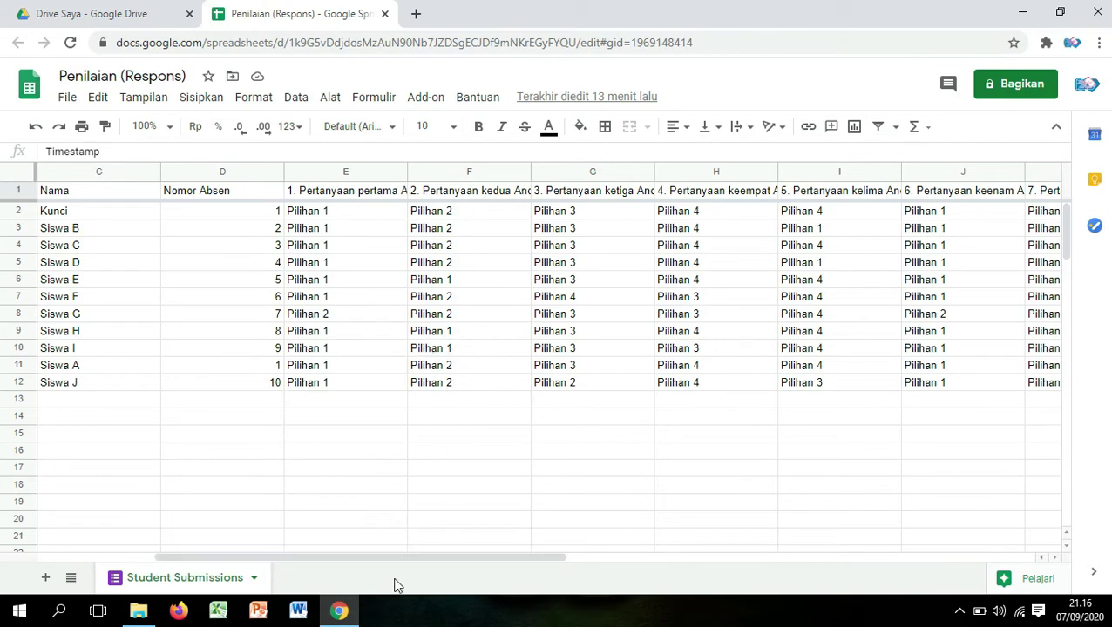
drag(372, 559, 272, 568)
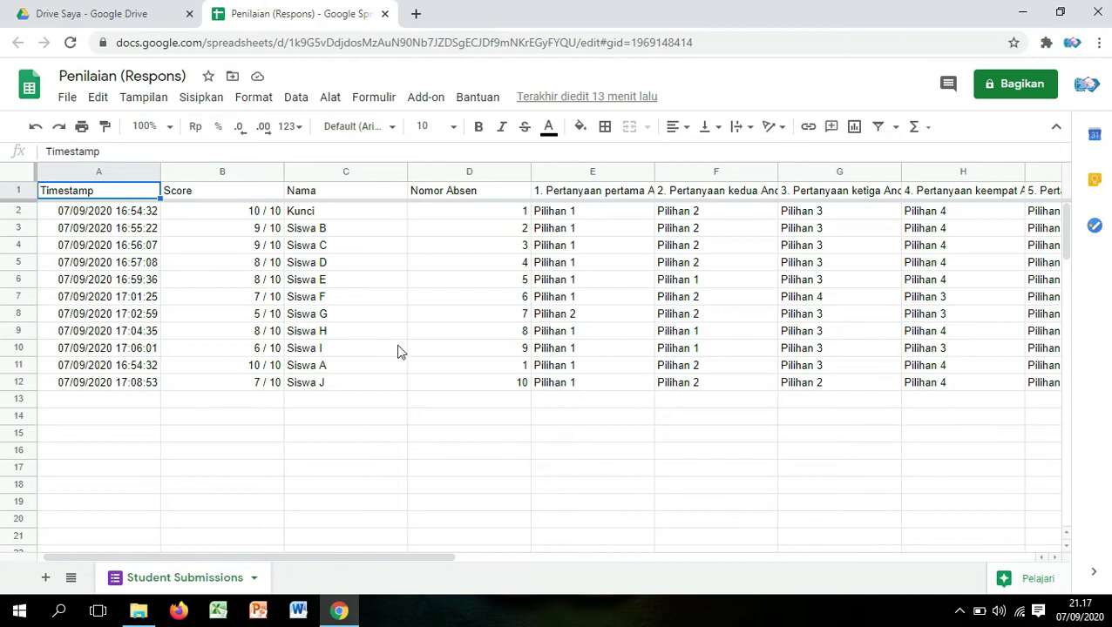
click(424, 104)
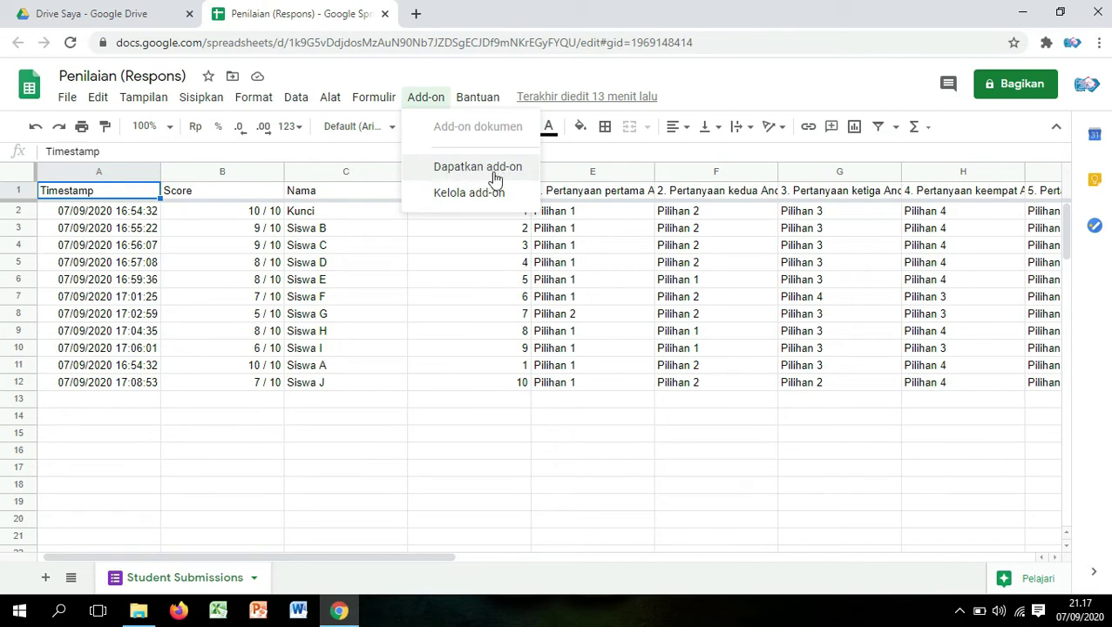
click(426, 102)
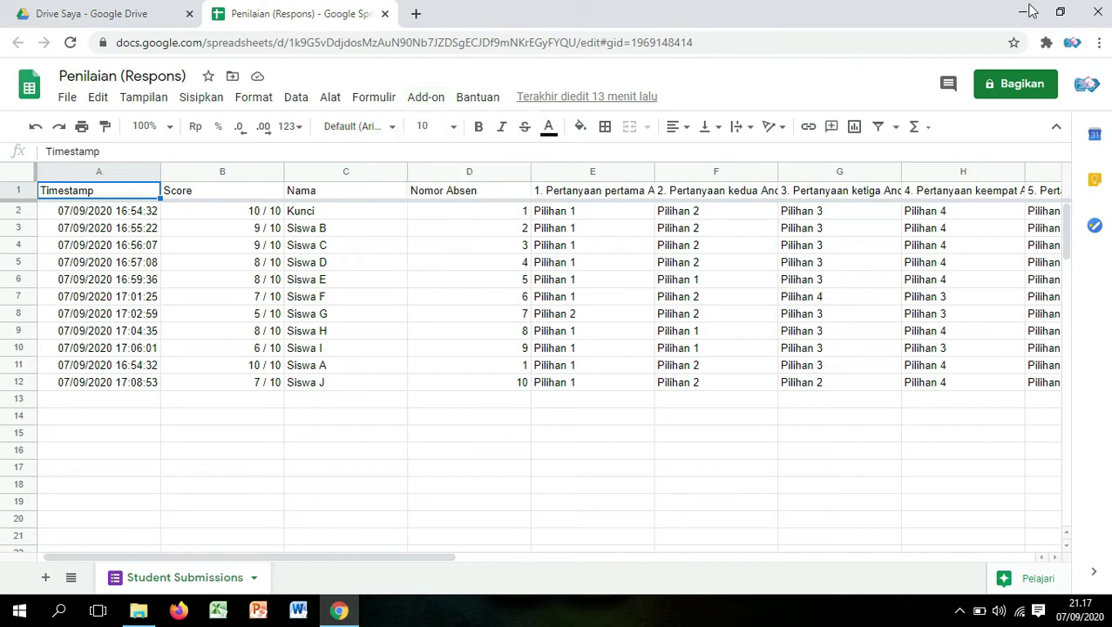
click(1023, 12)
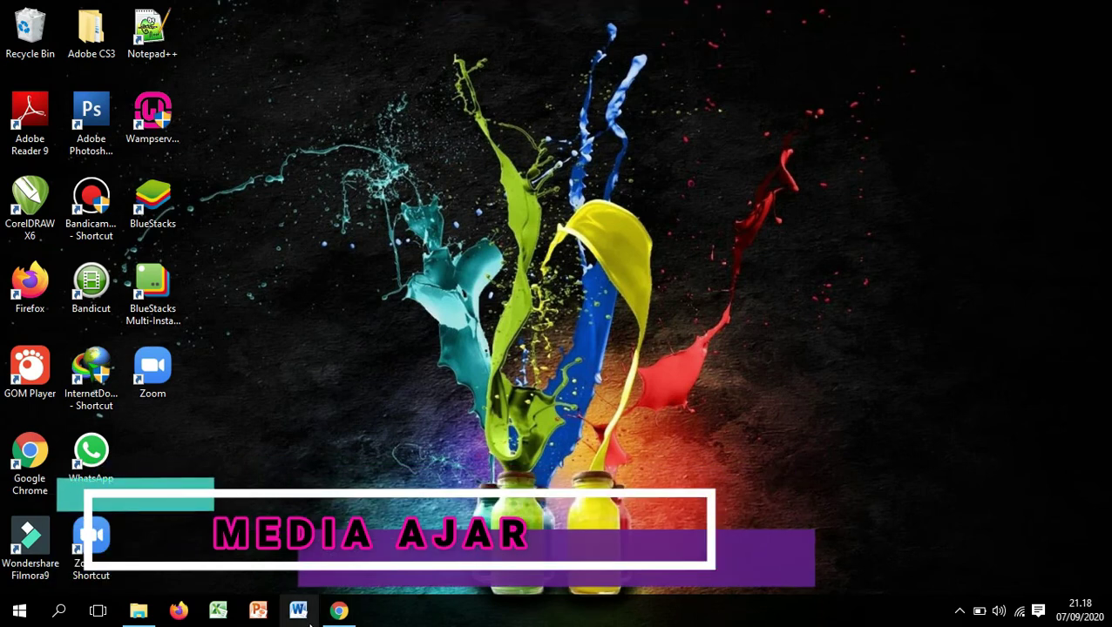
click(339, 610)
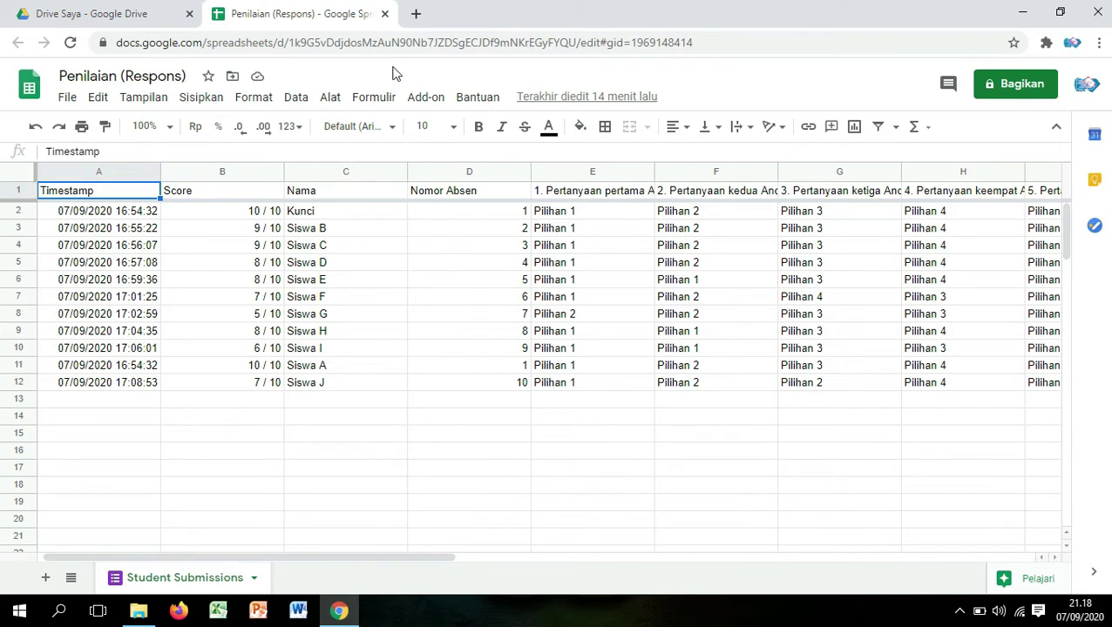
Step: Search Google for "flubaroo add on" in a new tab and open the Welcome to Flubaroo website
click(416, 15)
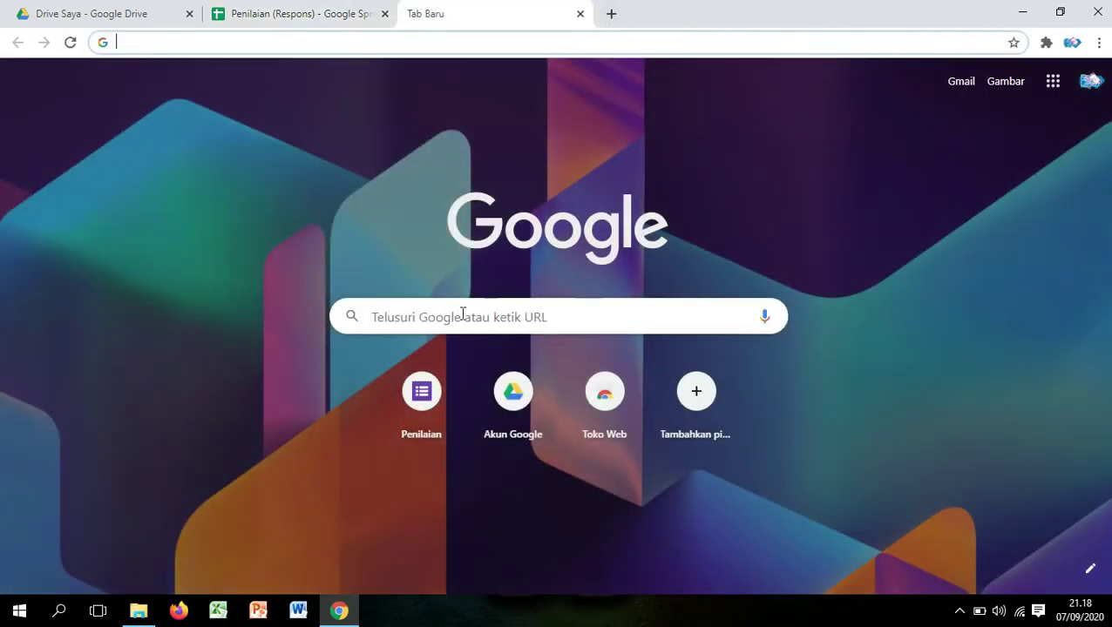
click(463, 314)
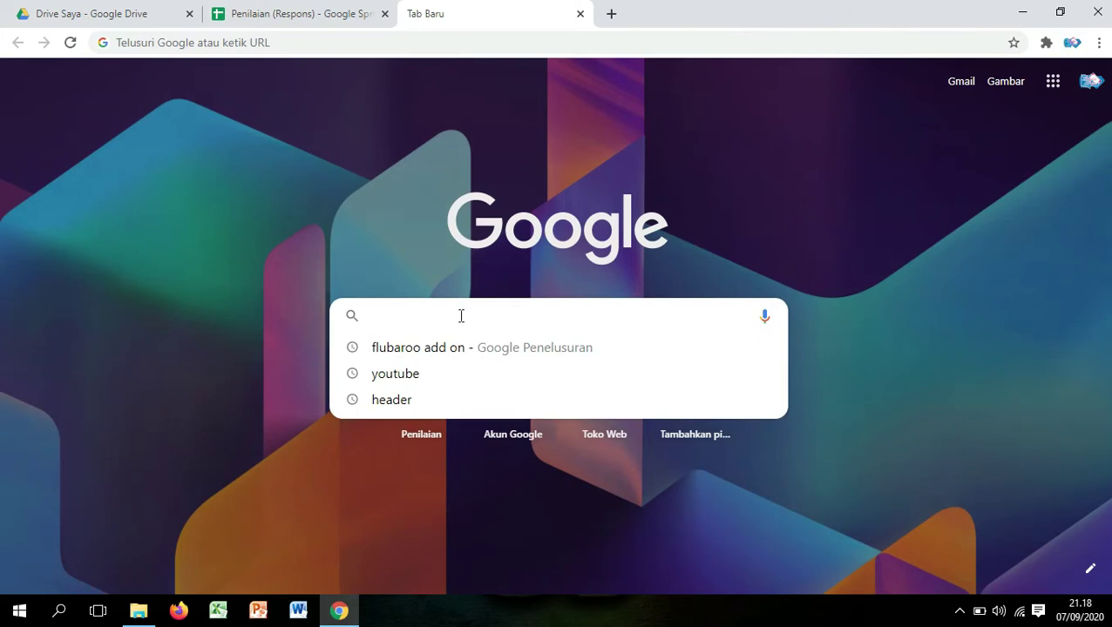
click(418, 351)
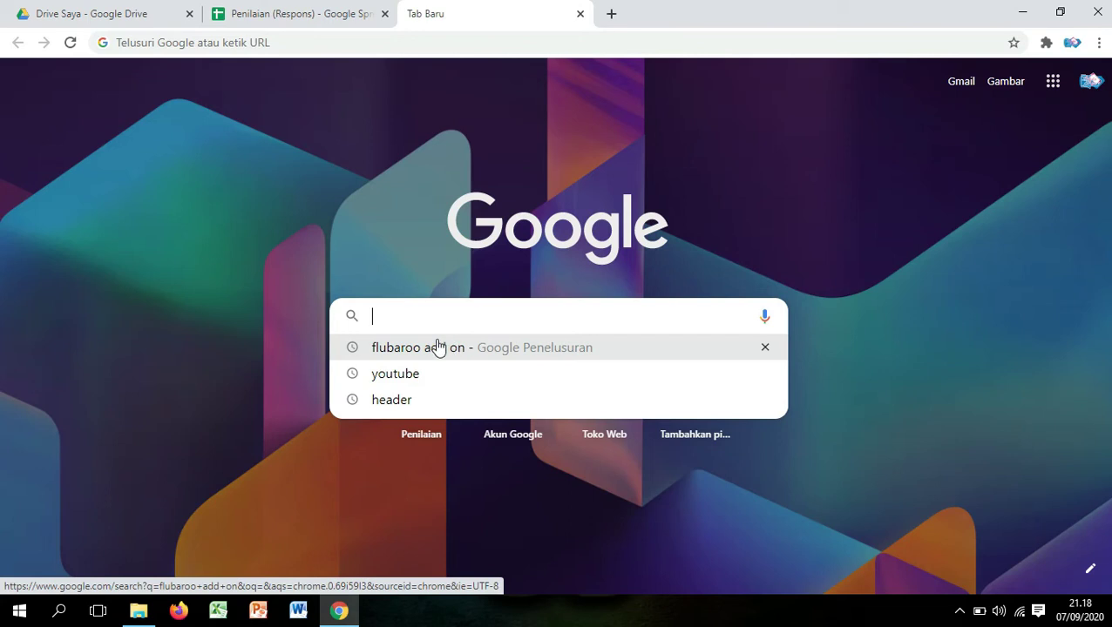
click(421, 348)
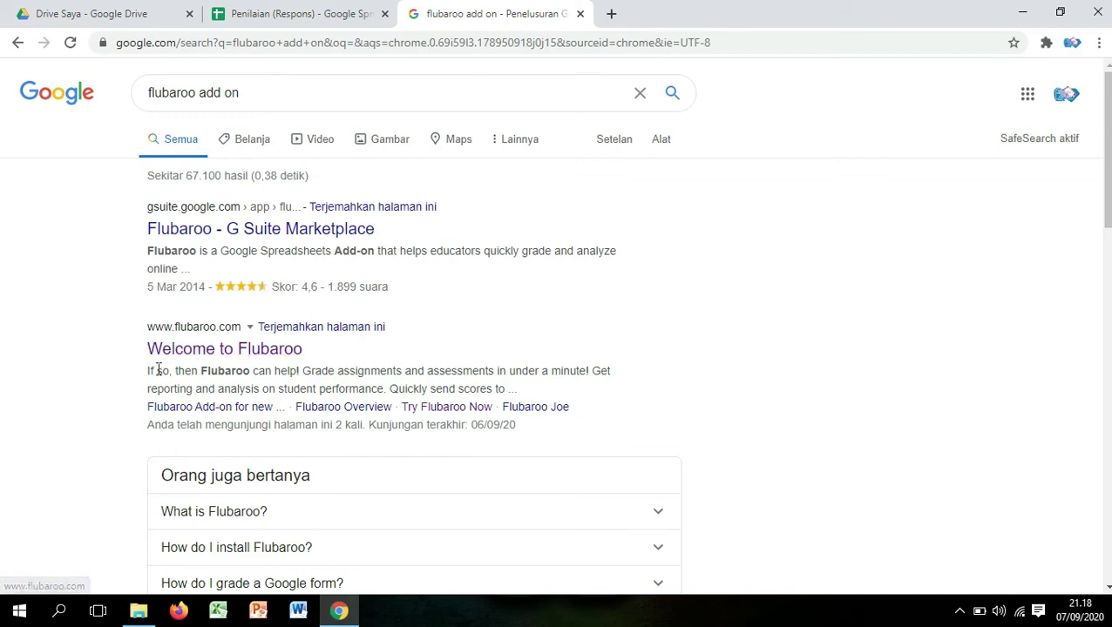
click(216, 351)
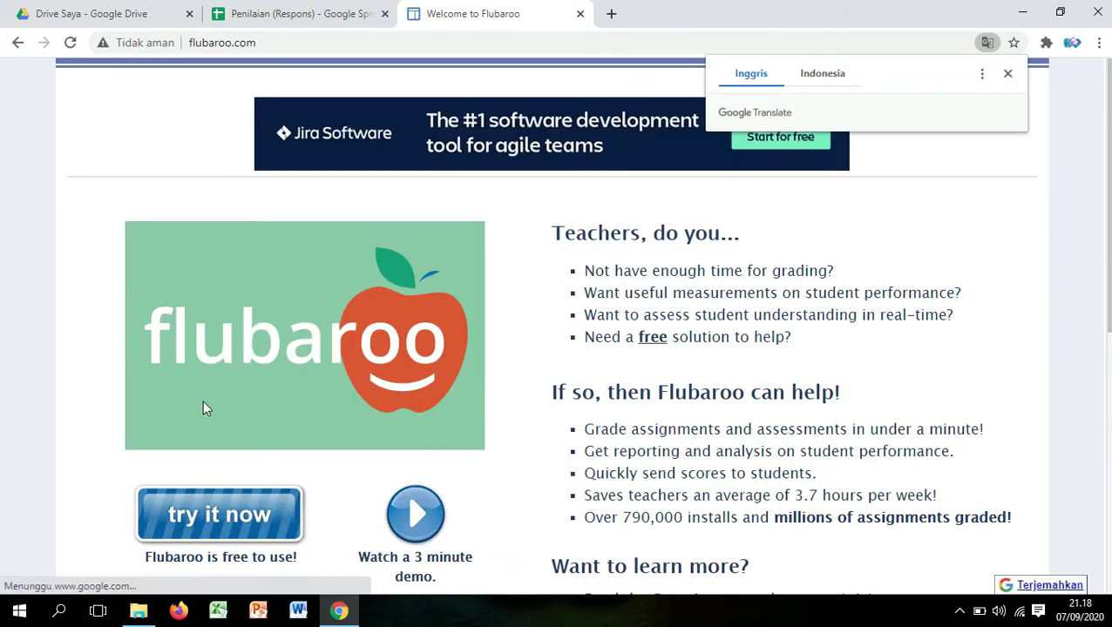
Step: Go to the Try Flubaroo Now instructions and open the linked Add-Ons page for Flubaroo in the G Suite Marketplace
click(248, 526)
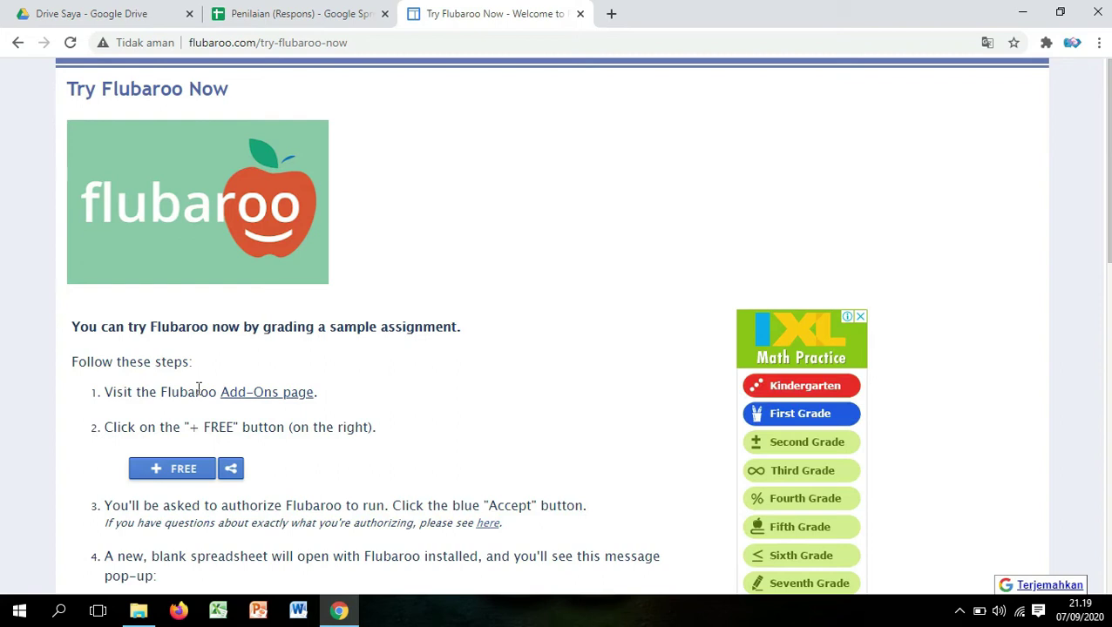
drag(220, 392, 314, 393)
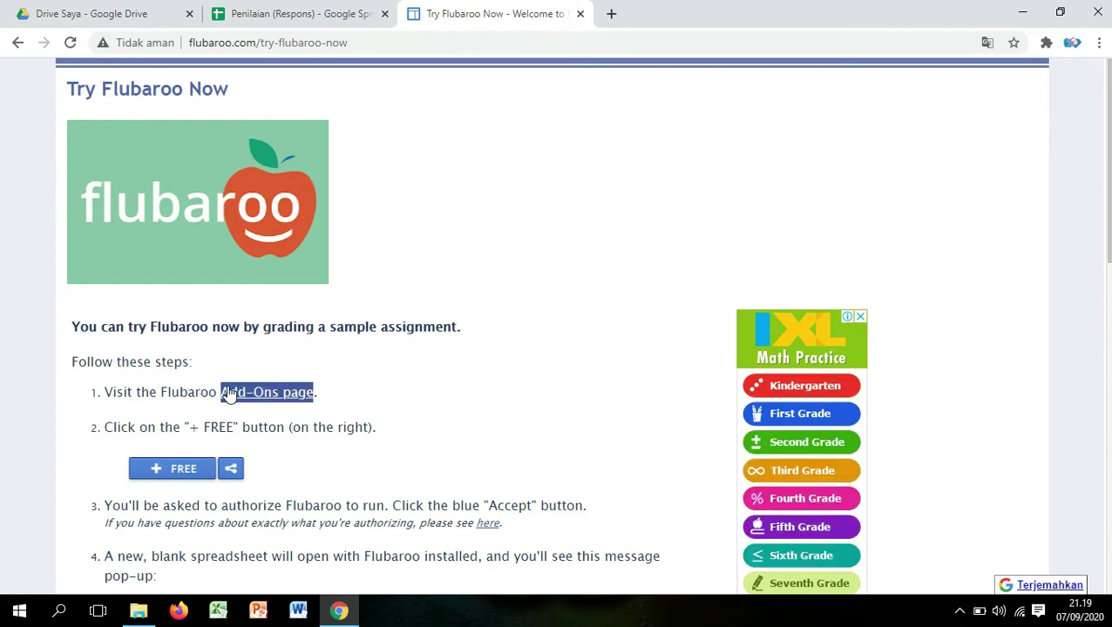
click(291, 394)
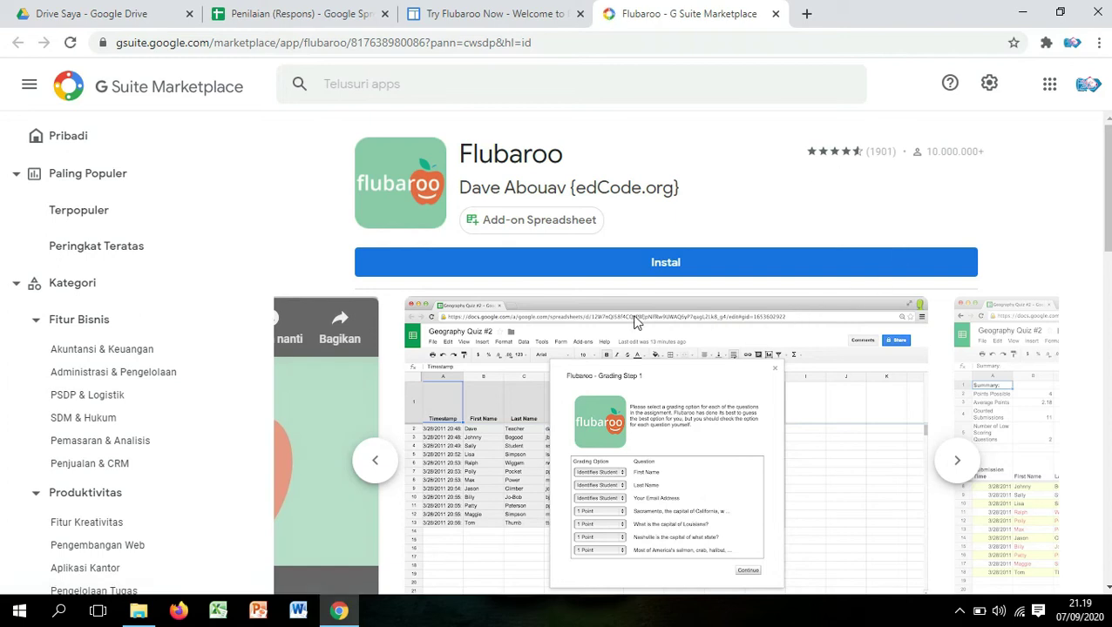
Step: Install the Flubaroo add-on from the marketplace, granting it the requested permissions for the existing Google account
click(679, 269)
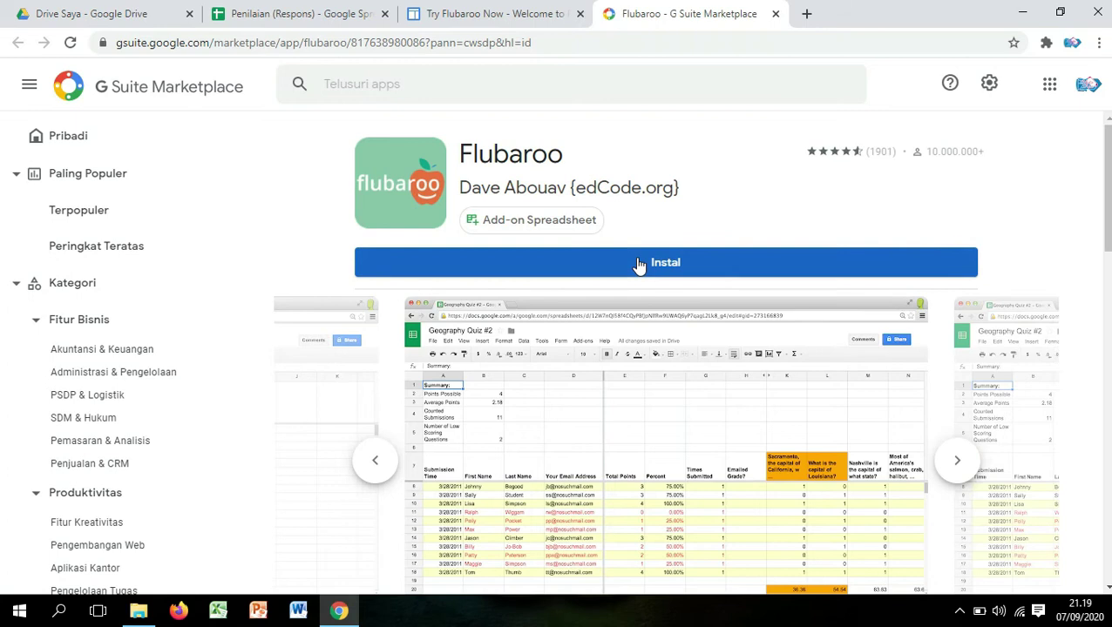
click(638, 263)
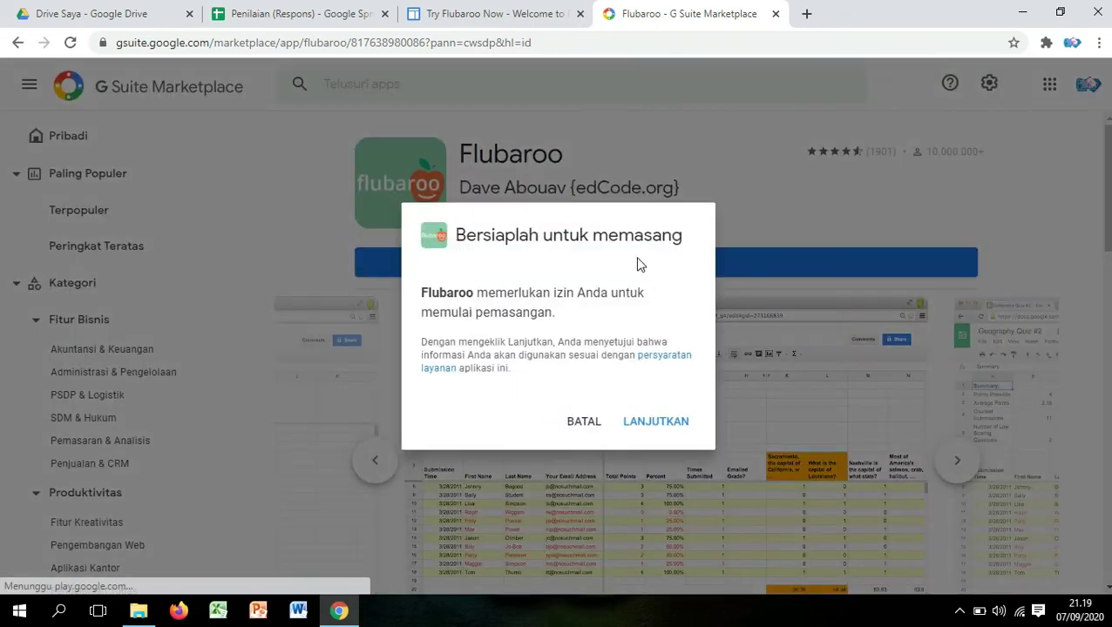
click(662, 421)
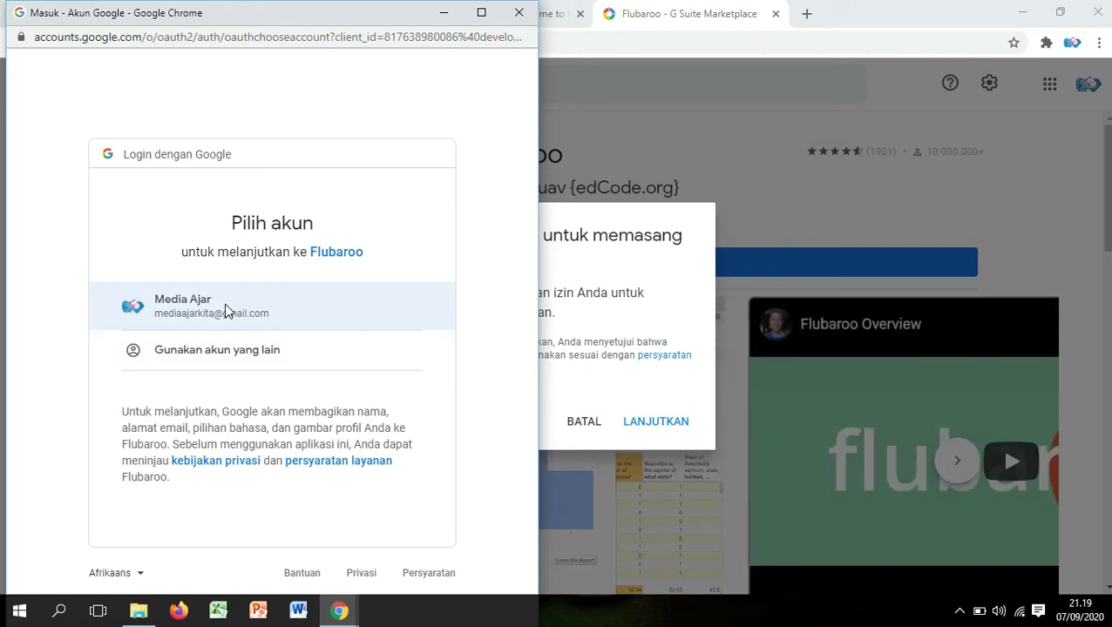
click(224, 310)
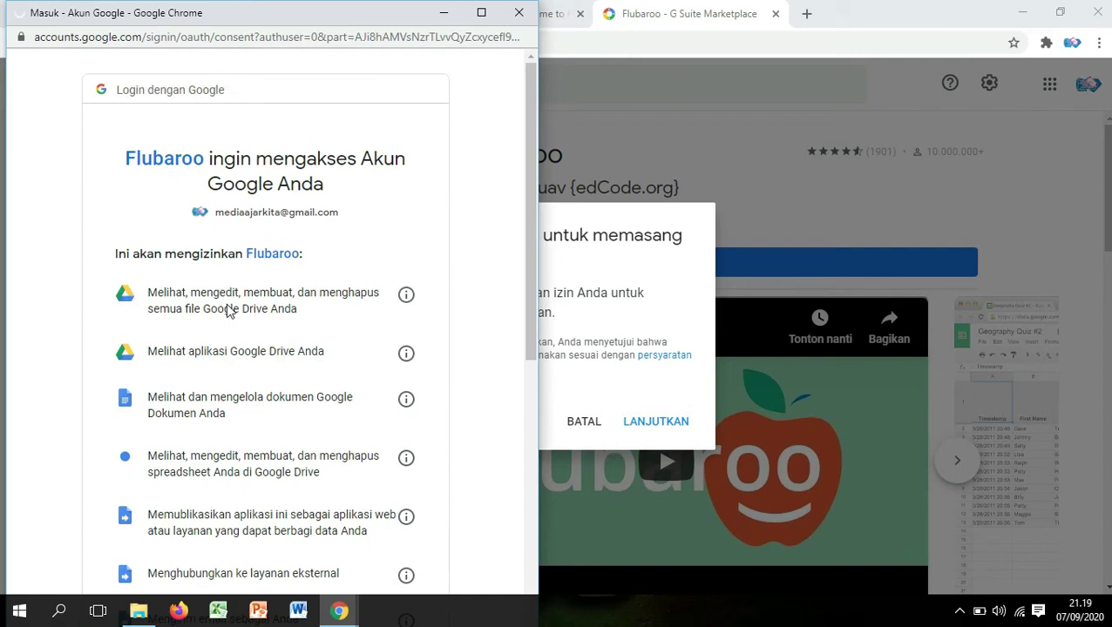
scroll(294, 379, down, 5)
scroll(294, 379, down, 2)
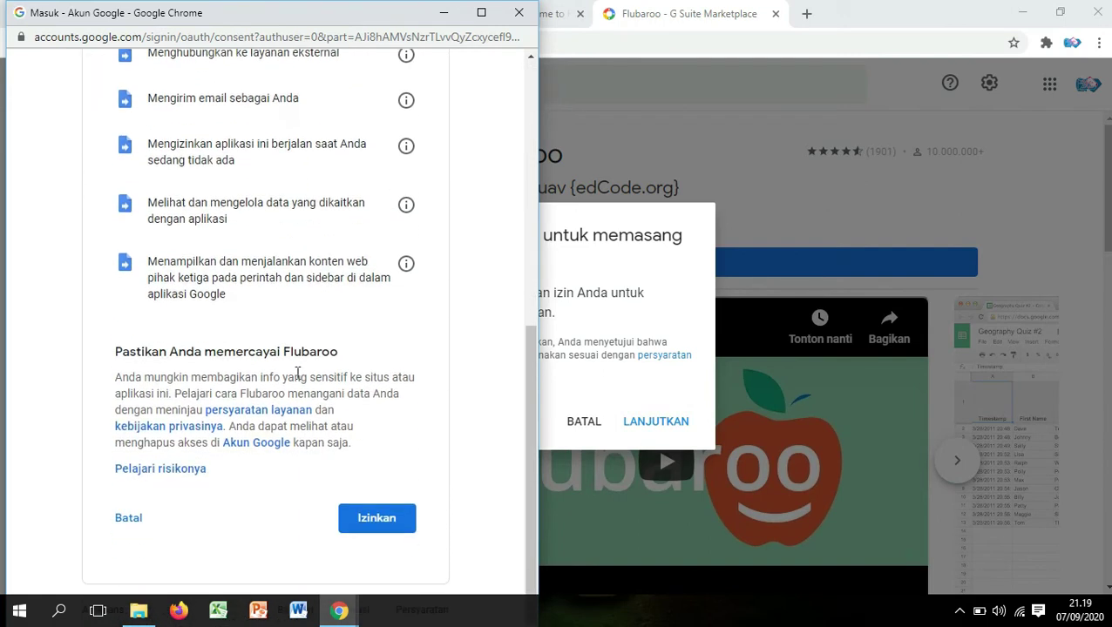
click(374, 518)
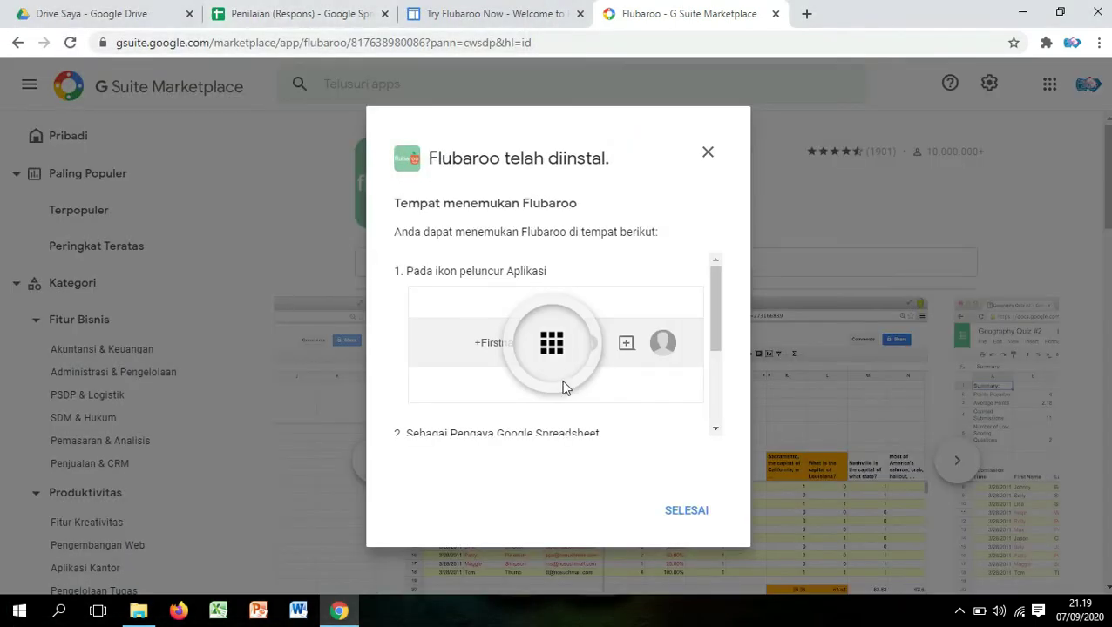
click(687, 511)
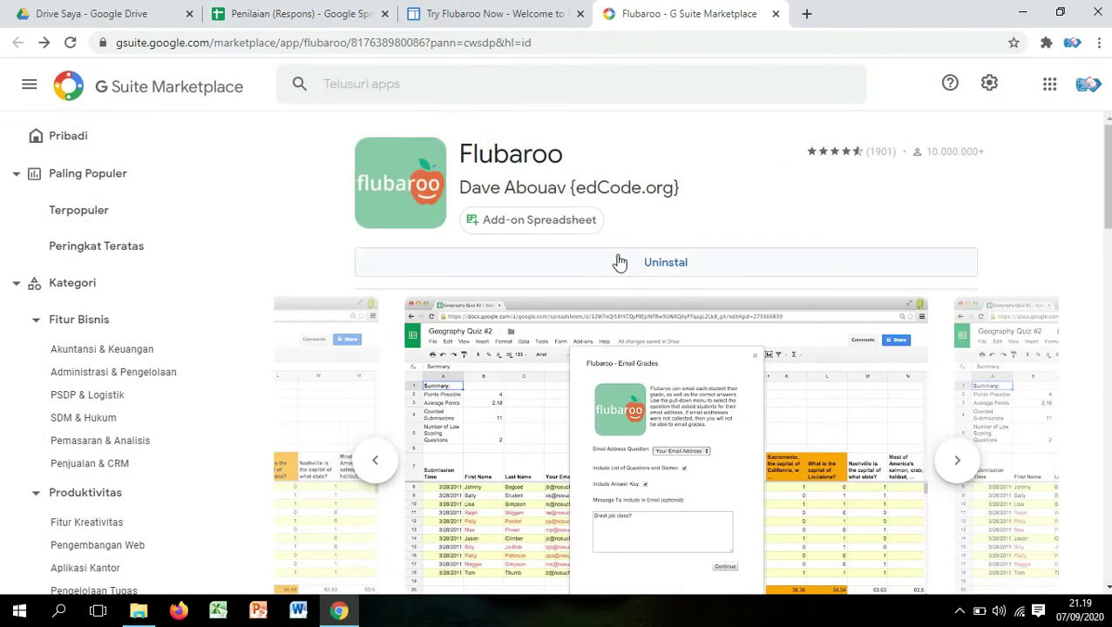
Step: Return to the Penilaian (Respons) spreadsheet, check its add-ons for Flubaroo and reload the page
click(317, 17)
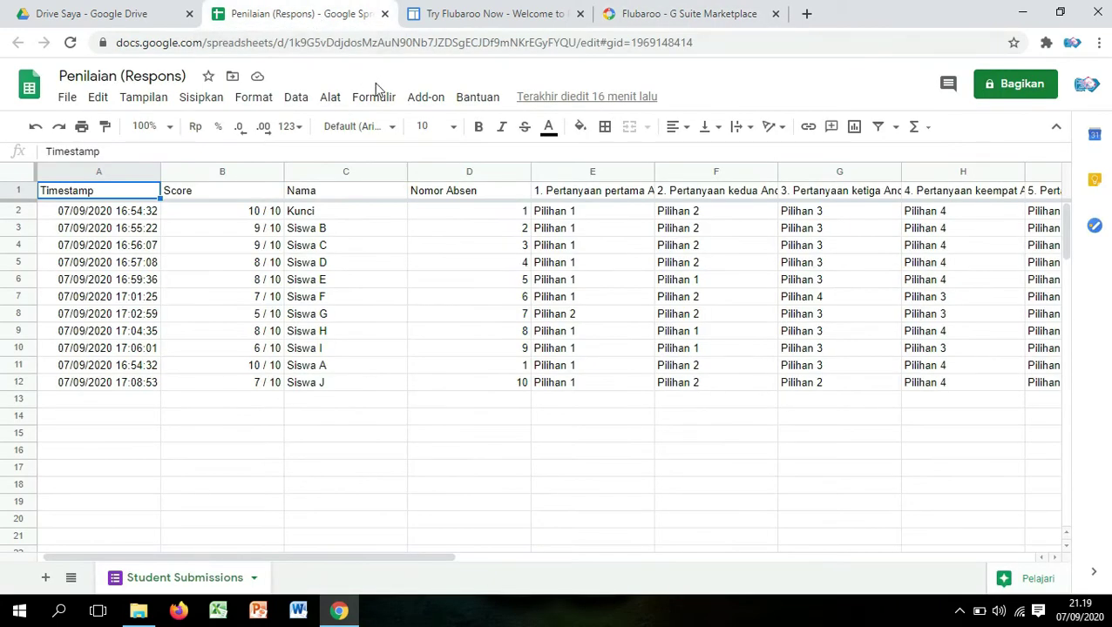
click(423, 107)
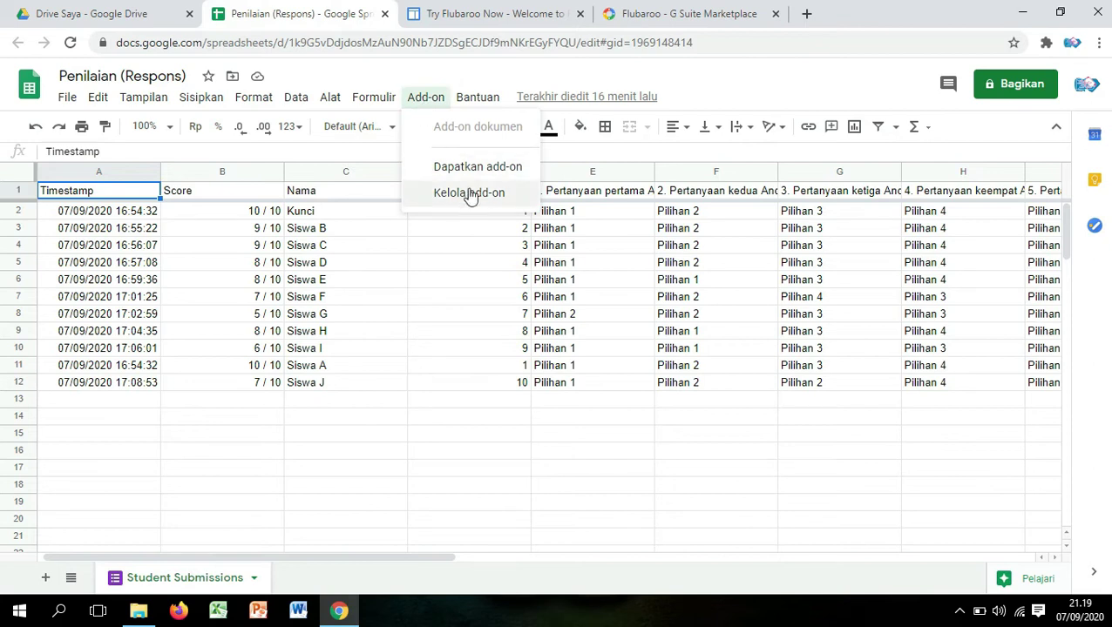
click(425, 104)
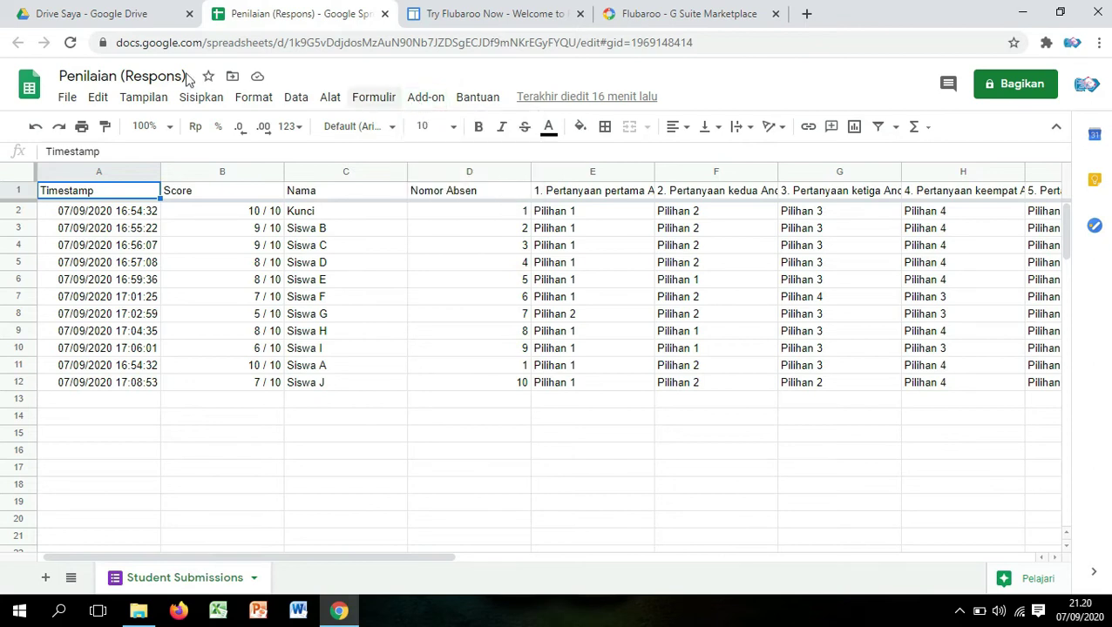
click(72, 44)
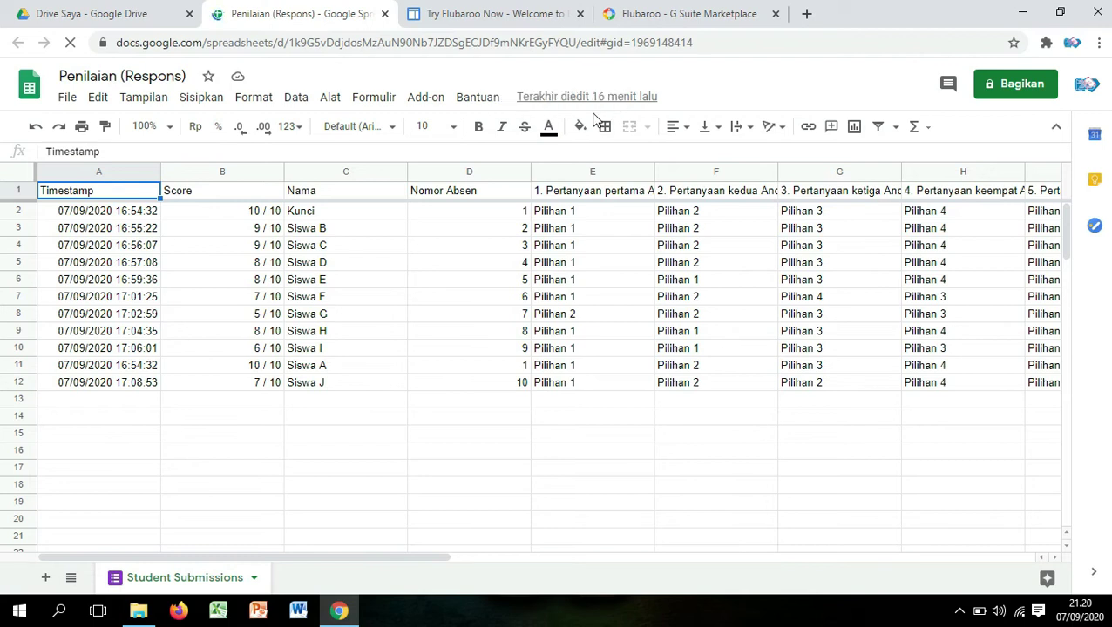
Step: Enable Flubaroo in the Penilaian (Respons) sheet and dismiss the Flubaroo notification
click(424, 101)
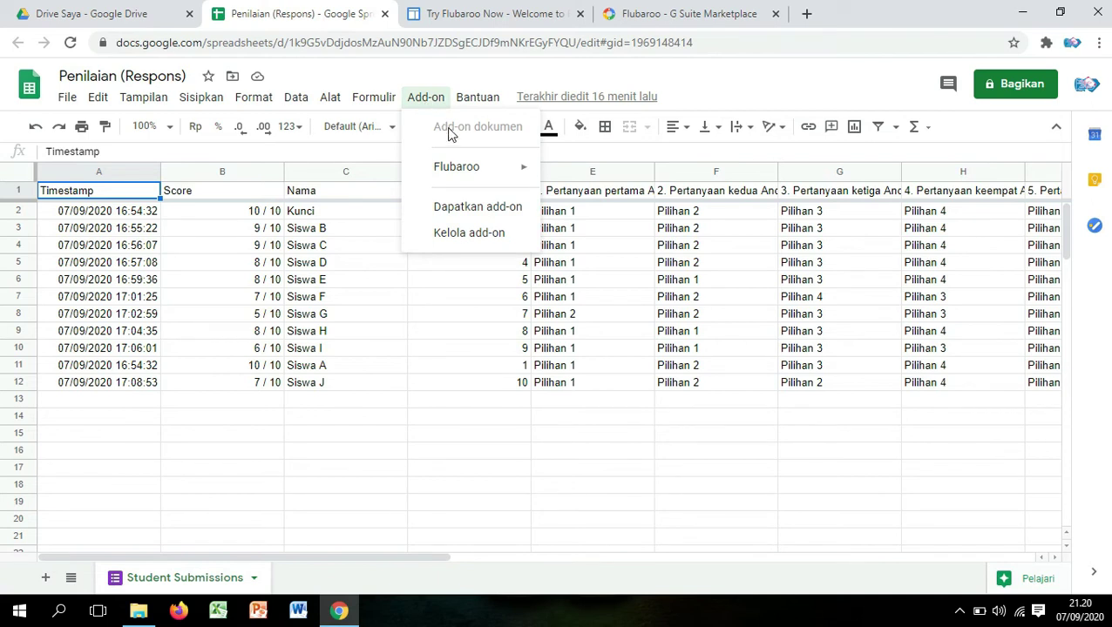
mouse_move(469, 173)
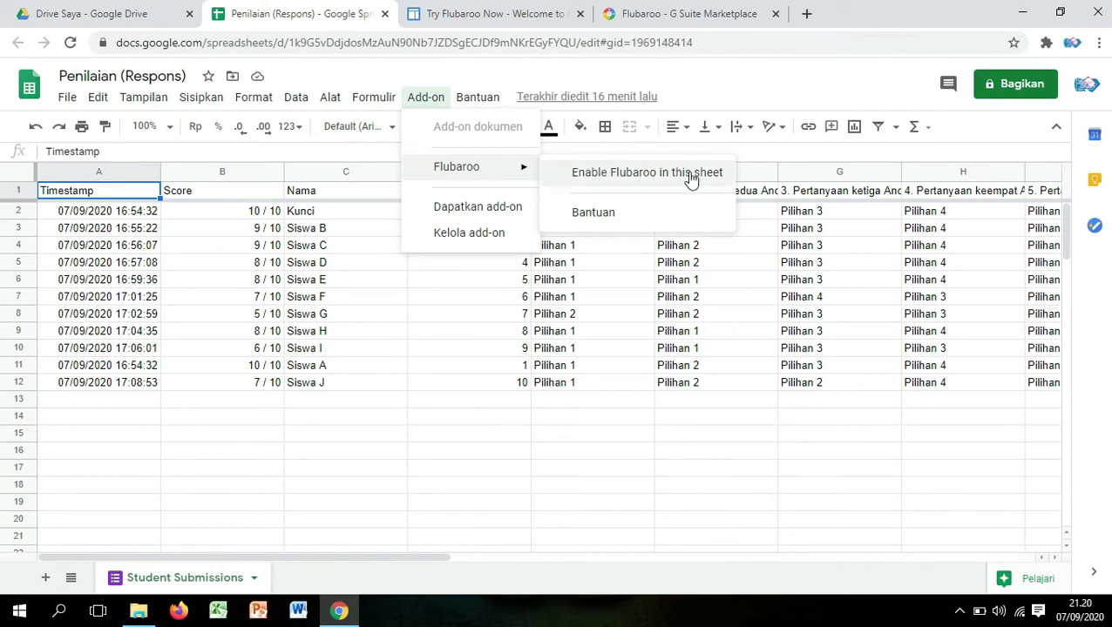
click(639, 182)
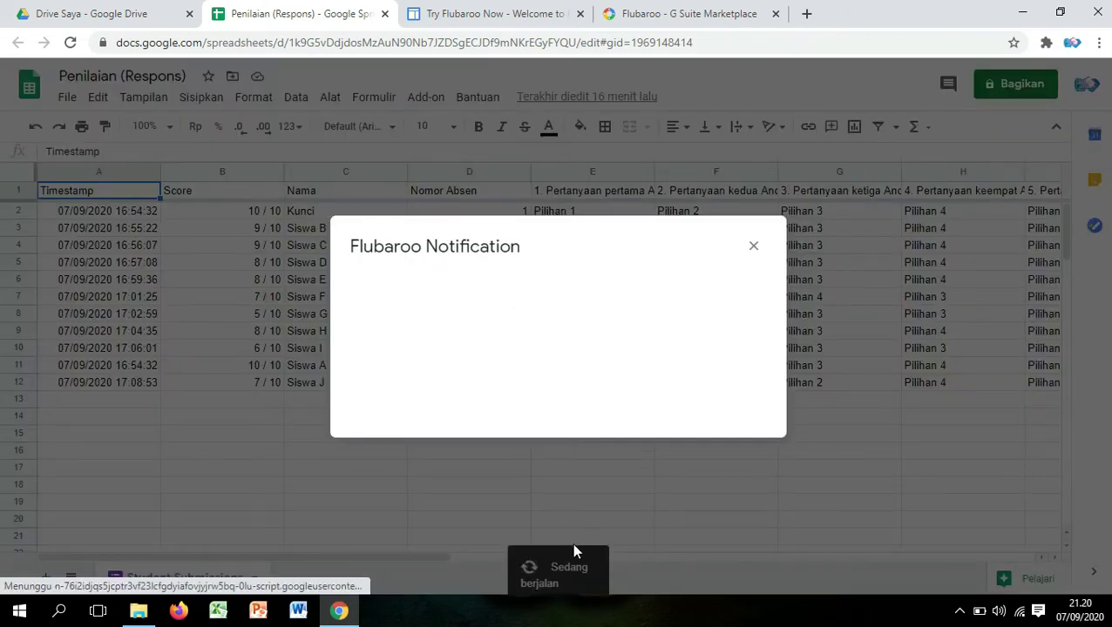
click(754, 248)
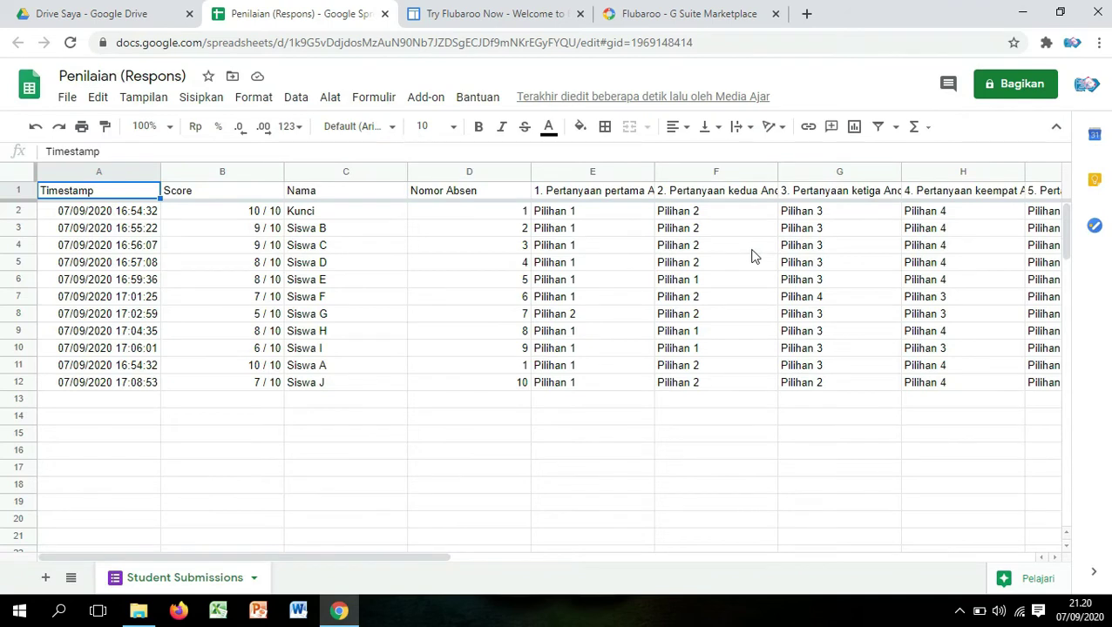
Step: Look over Flubaroo's commands, including Grade Assignment, and examine the Kunci answer-key row and the Siswa A row in Student Submissions
click(423, 103)
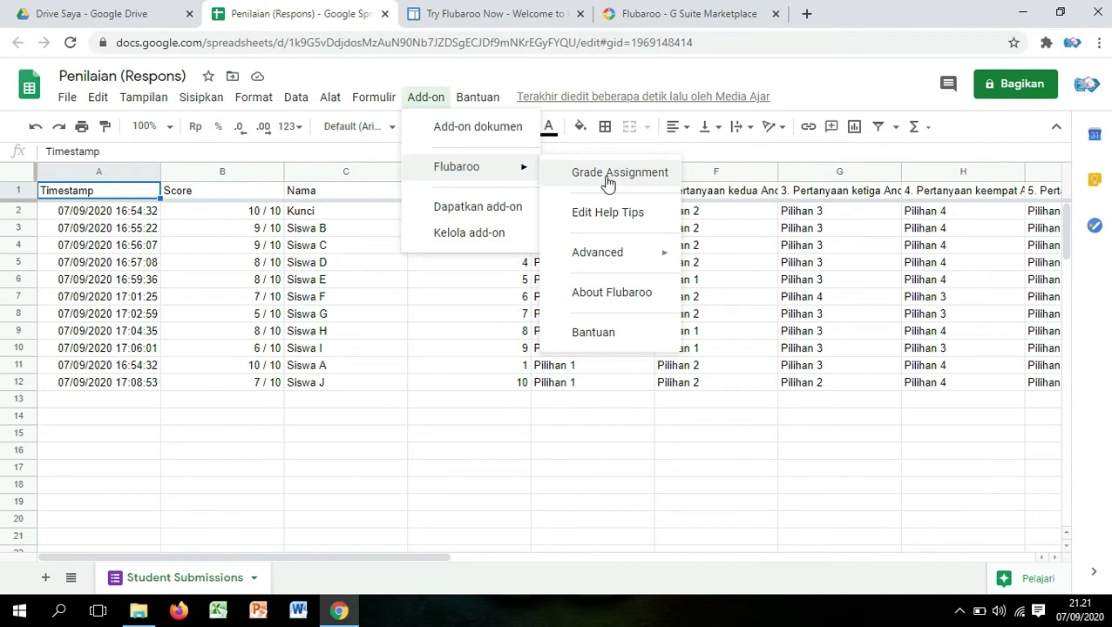
click(434, 407)
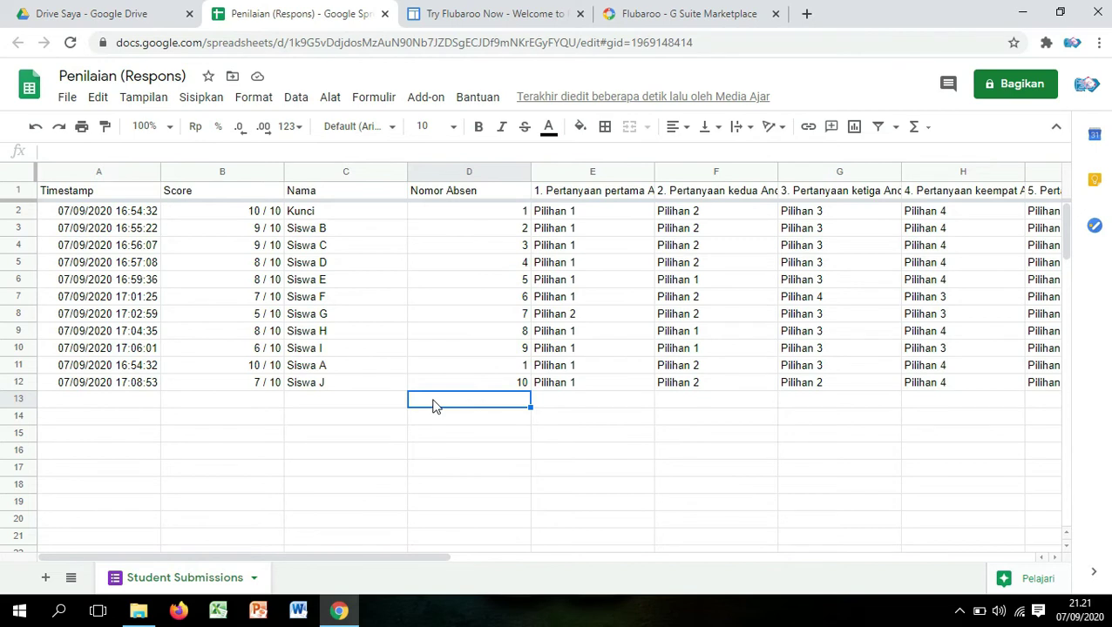
click(315, 216)
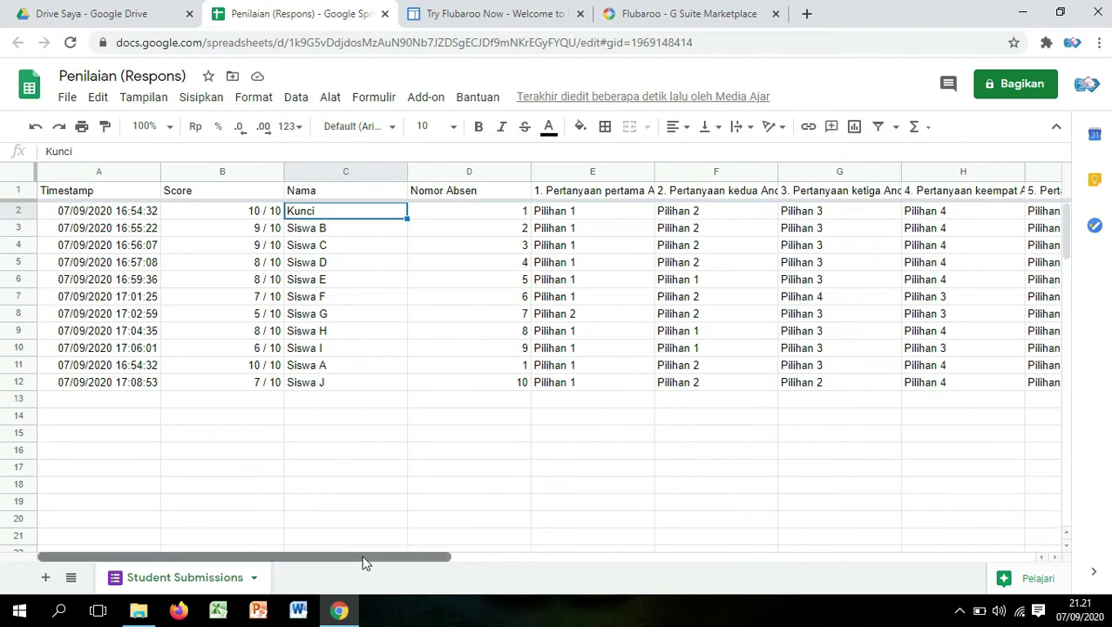
drag(398, 562, 330, 562)
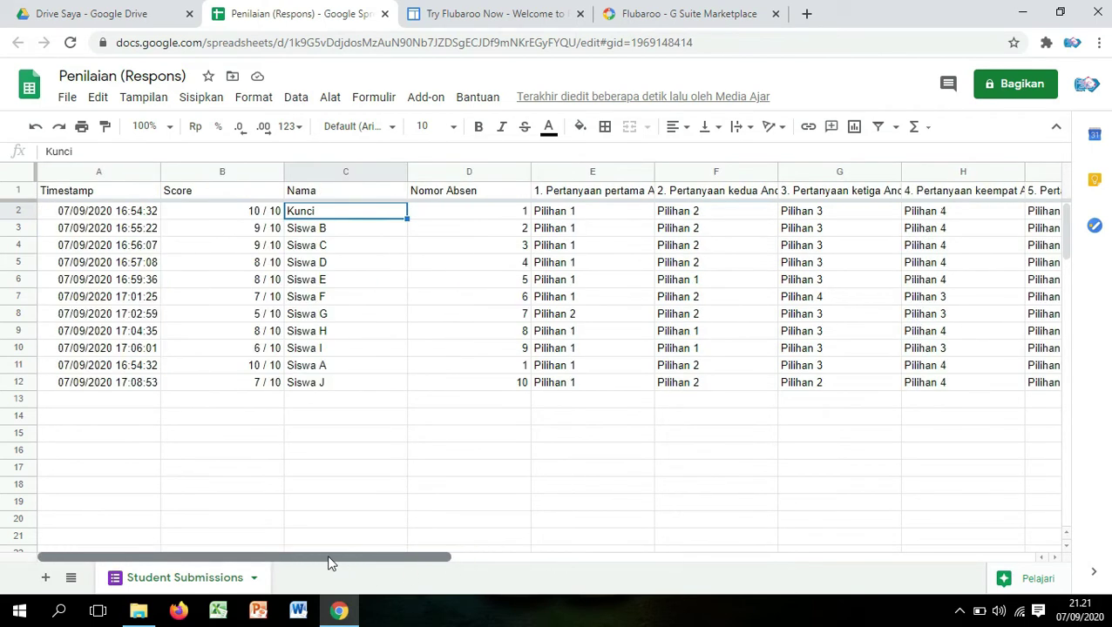
click(253, 369)
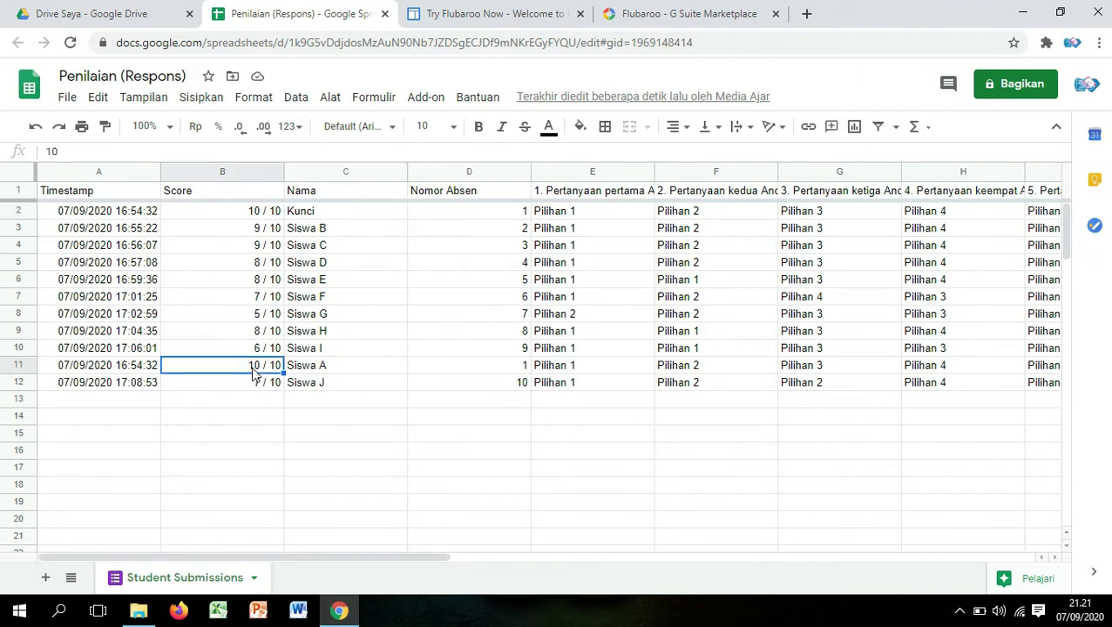
click(316, 370)
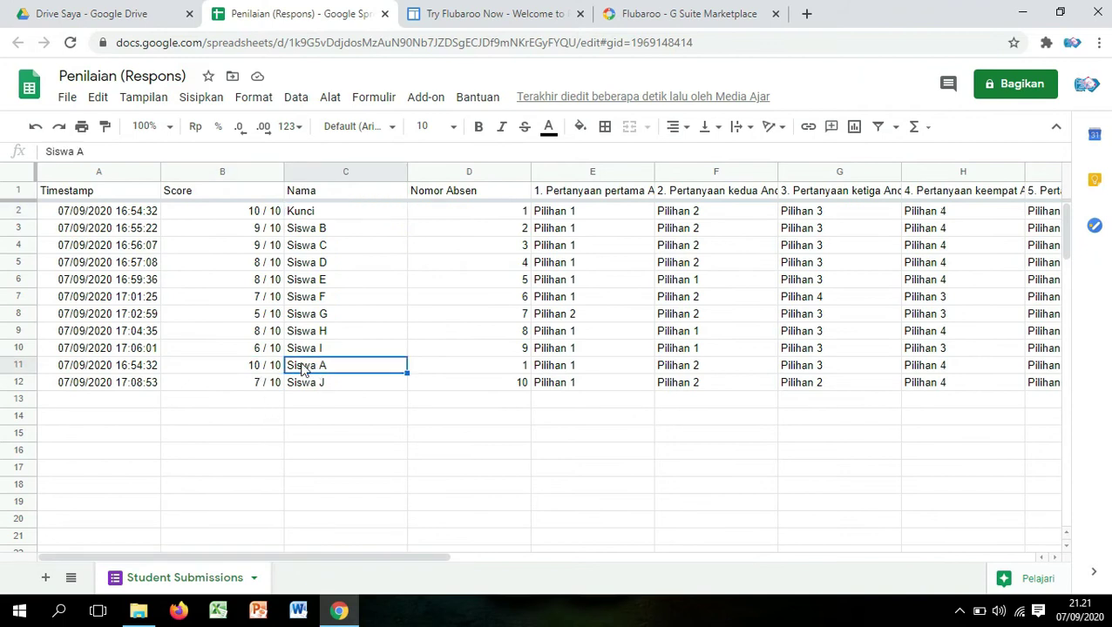
click(26, 365)
right_click(26, 365)
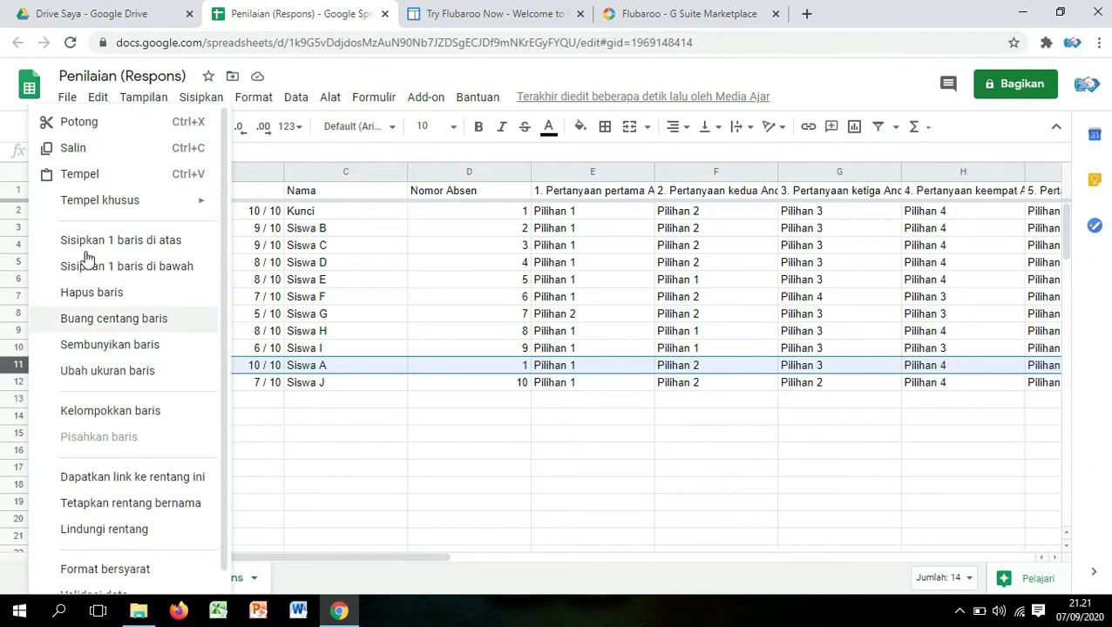
click(424, 438)
click(26, 212)
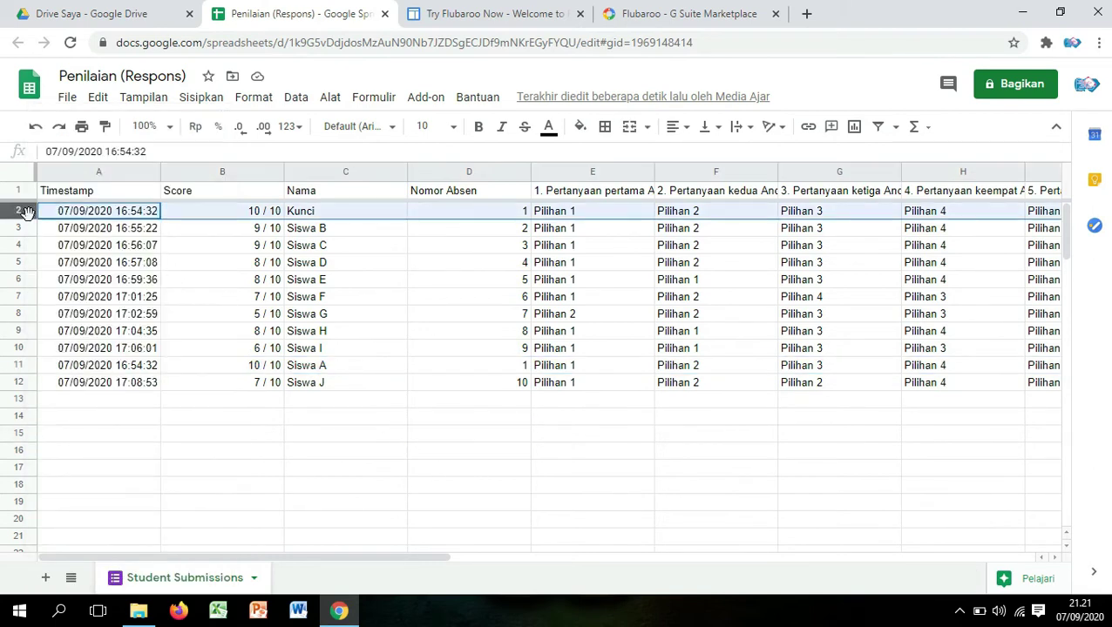
click(379, 434)
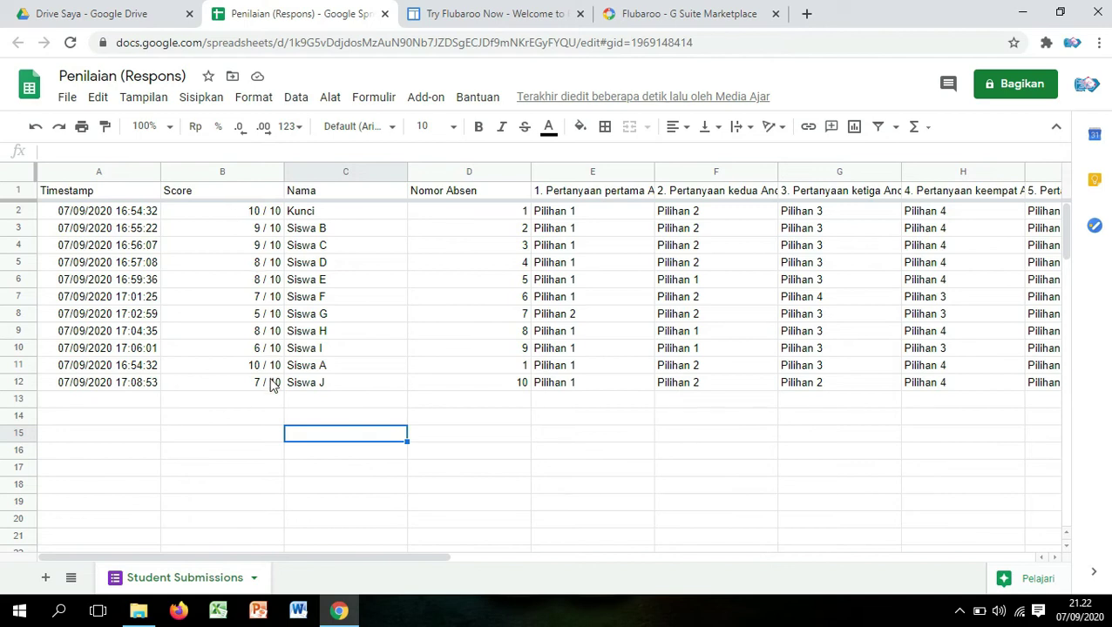
click(228, 398)
click(337, 406)
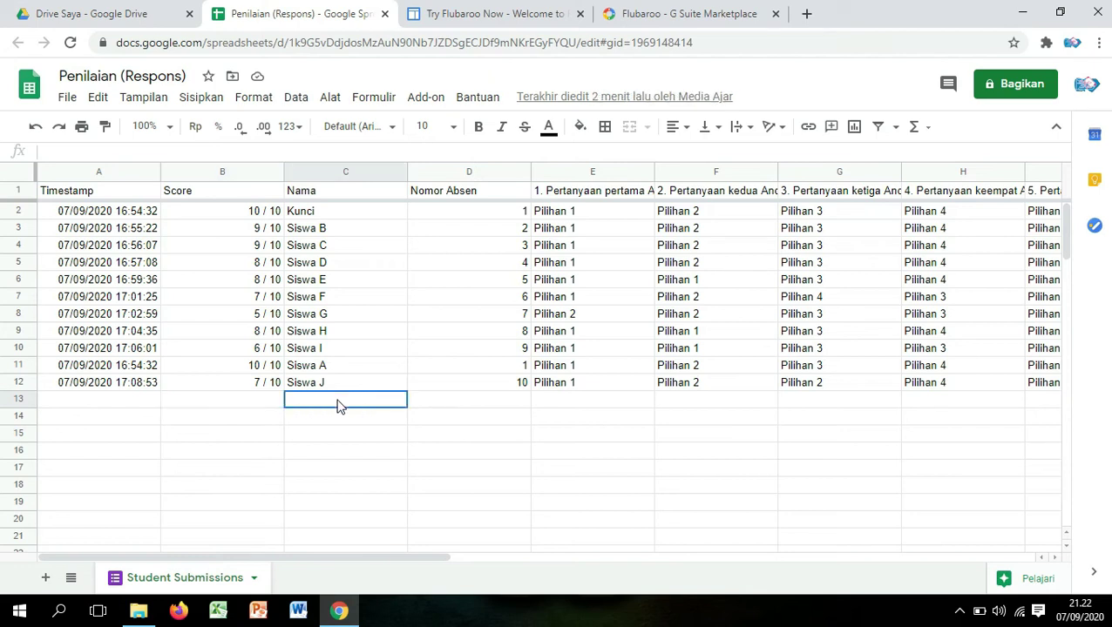
Step: Examine the Kunci answer-key row in Student Submissions, checking its answers across all ten question columns
click(245, 408)
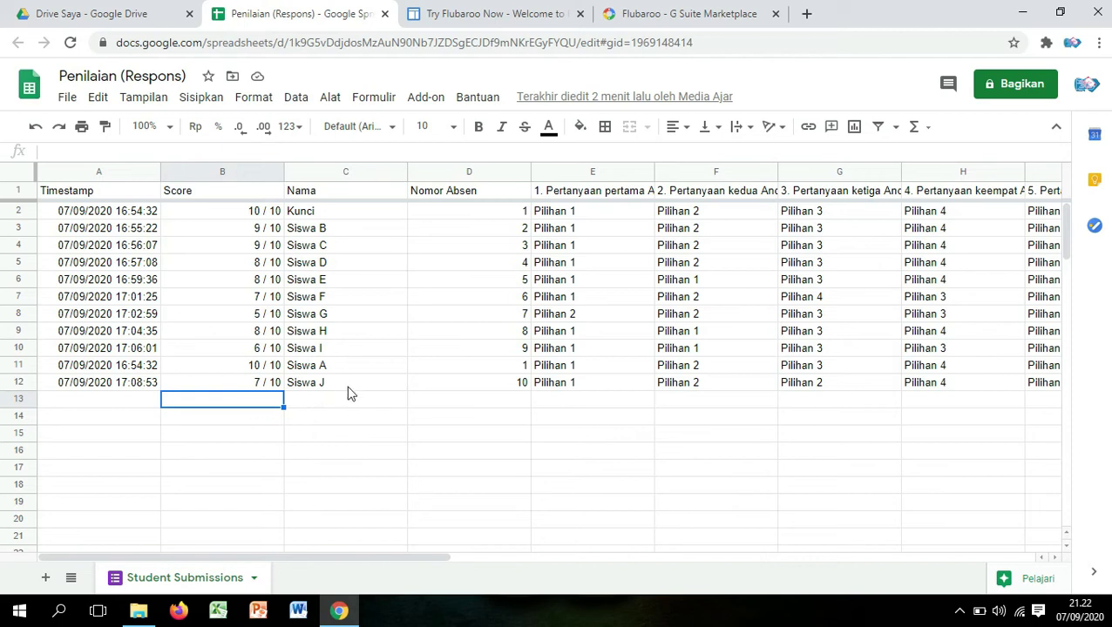
click(307, 216)
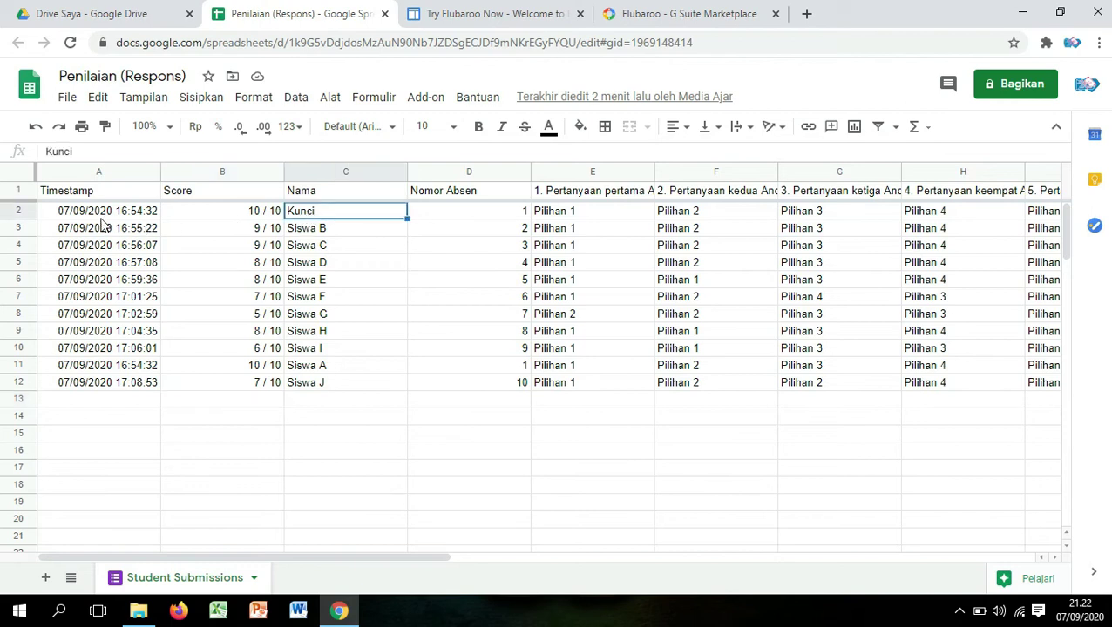
click(19, 211)
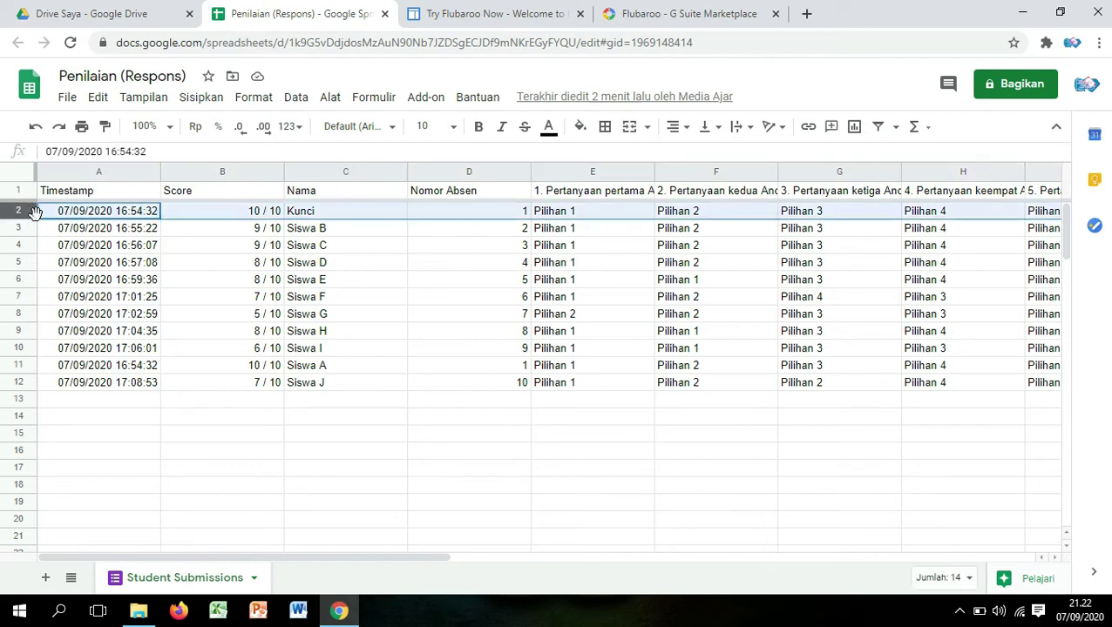
click(374, 406)
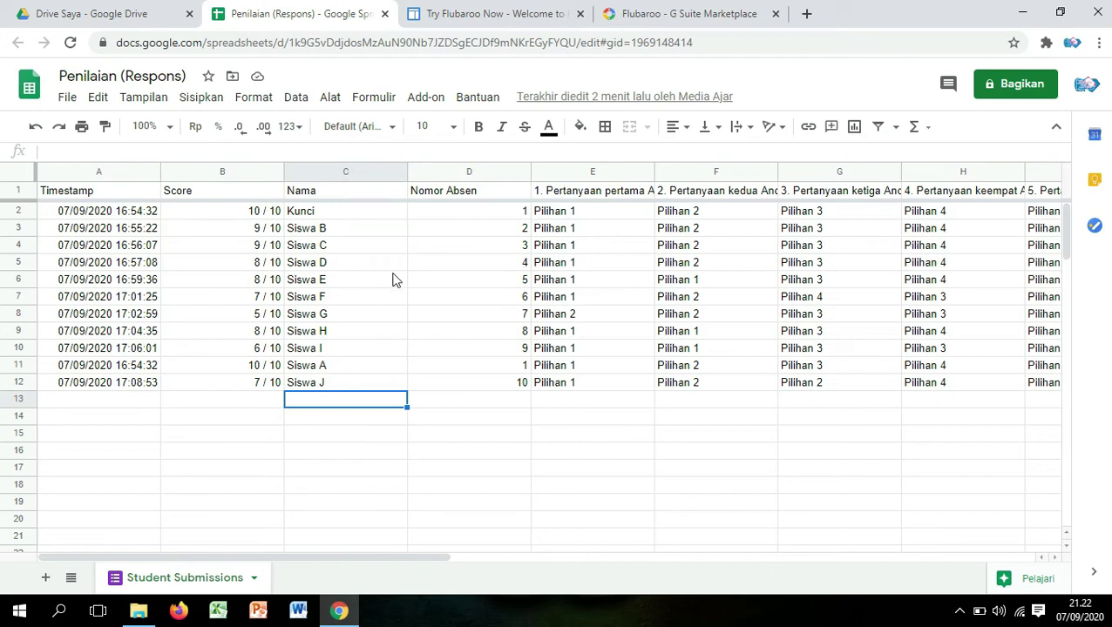
click(462, 405)
click(383, 407)
click(329, 211)
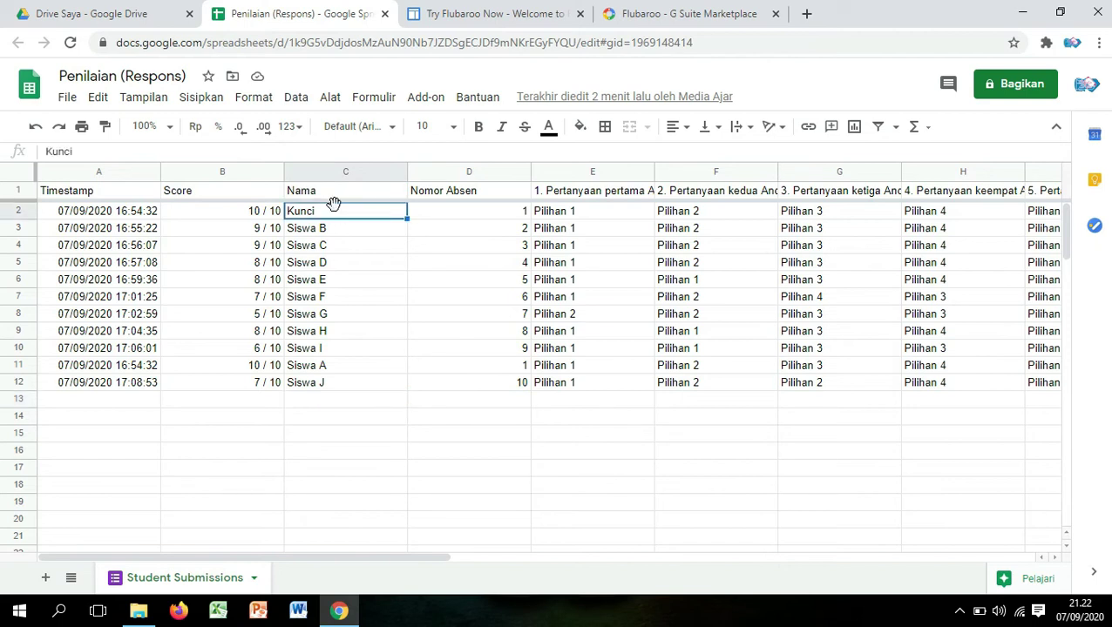
click(27, 210)
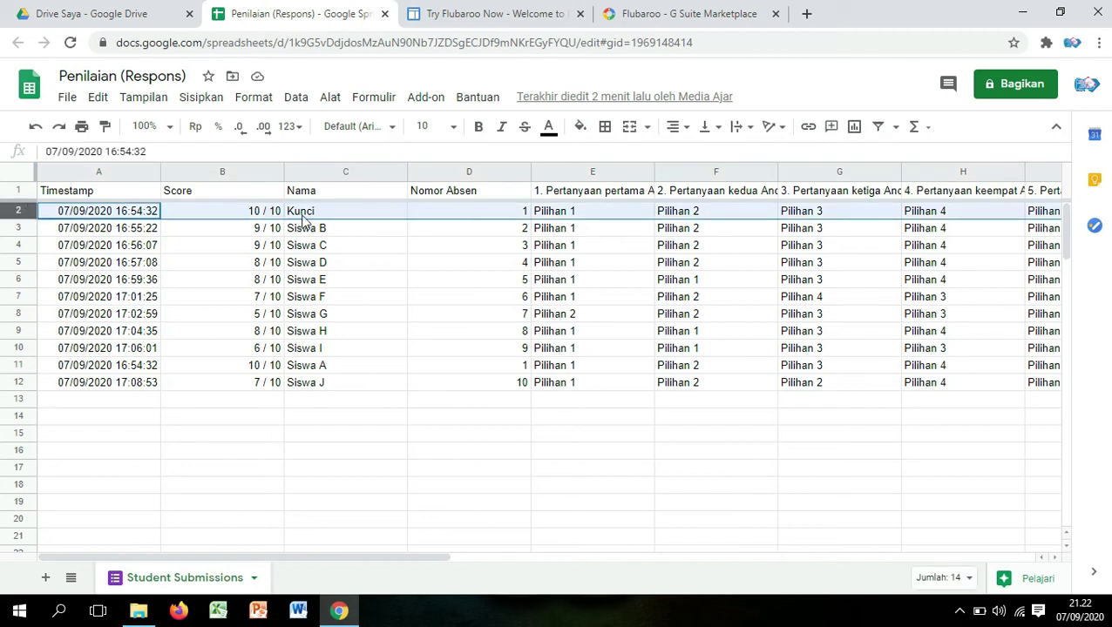
drag(436, 558, 833, 558)
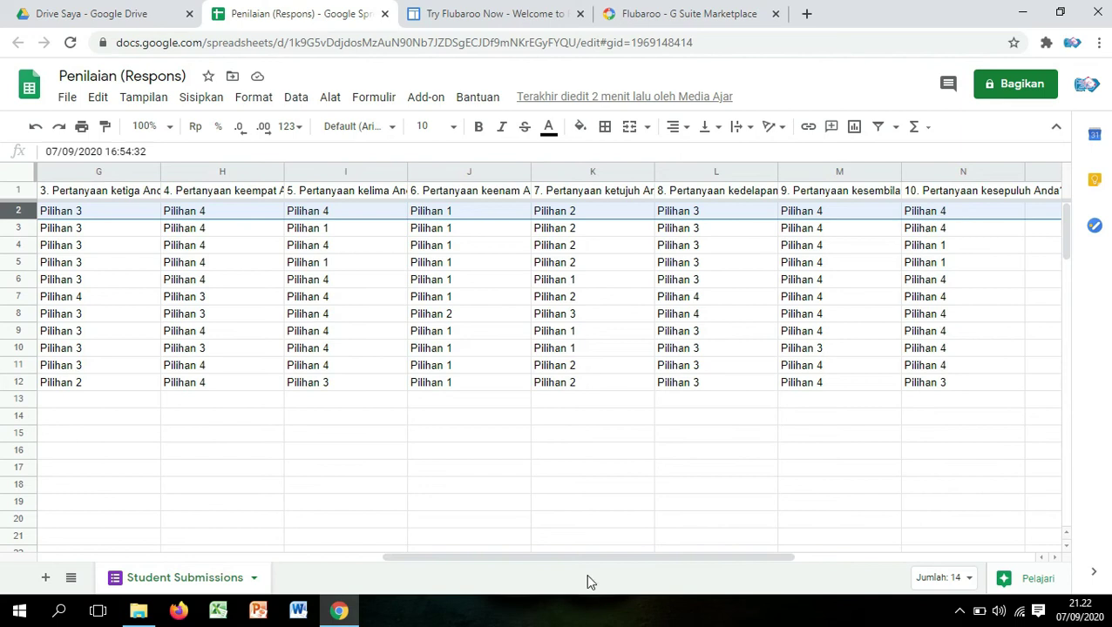
drag(583, 559, 248, 593)
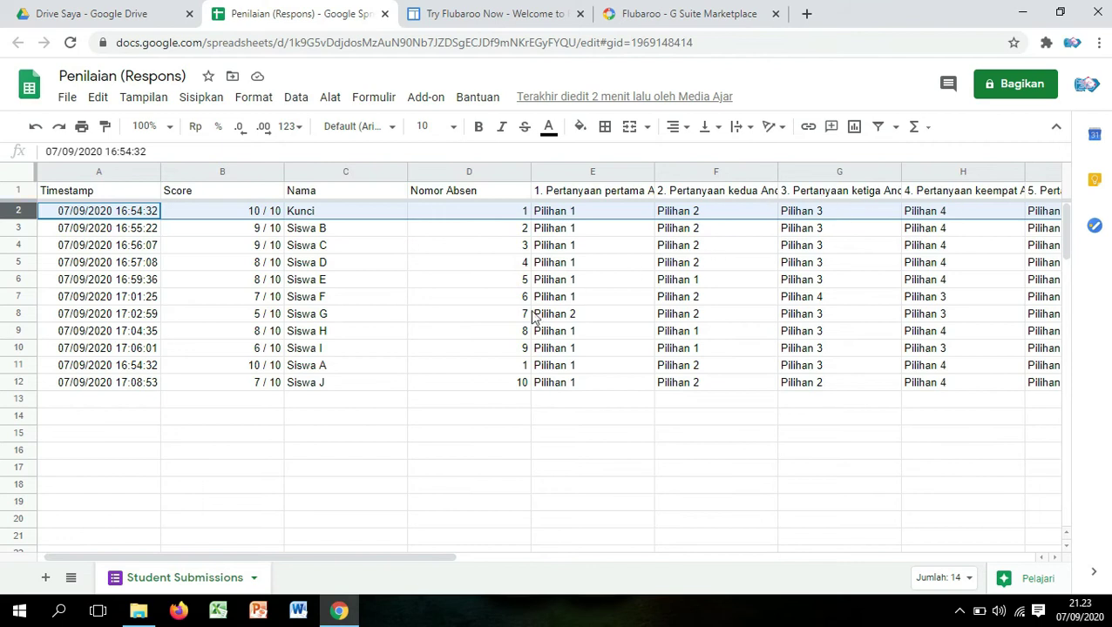
click(465, 418)
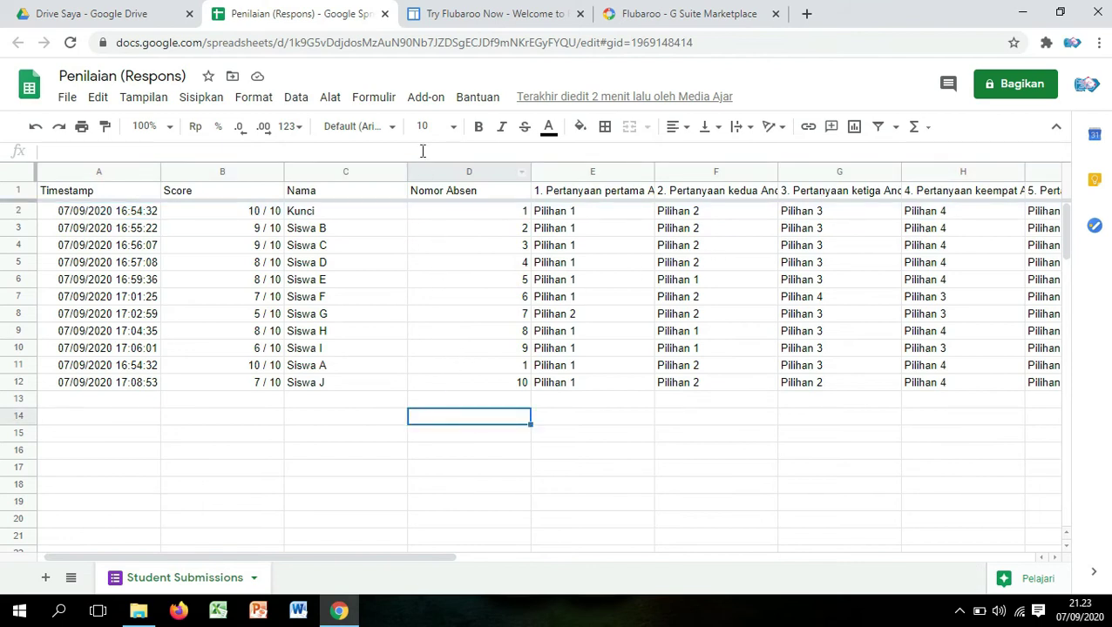
click(268, 403)
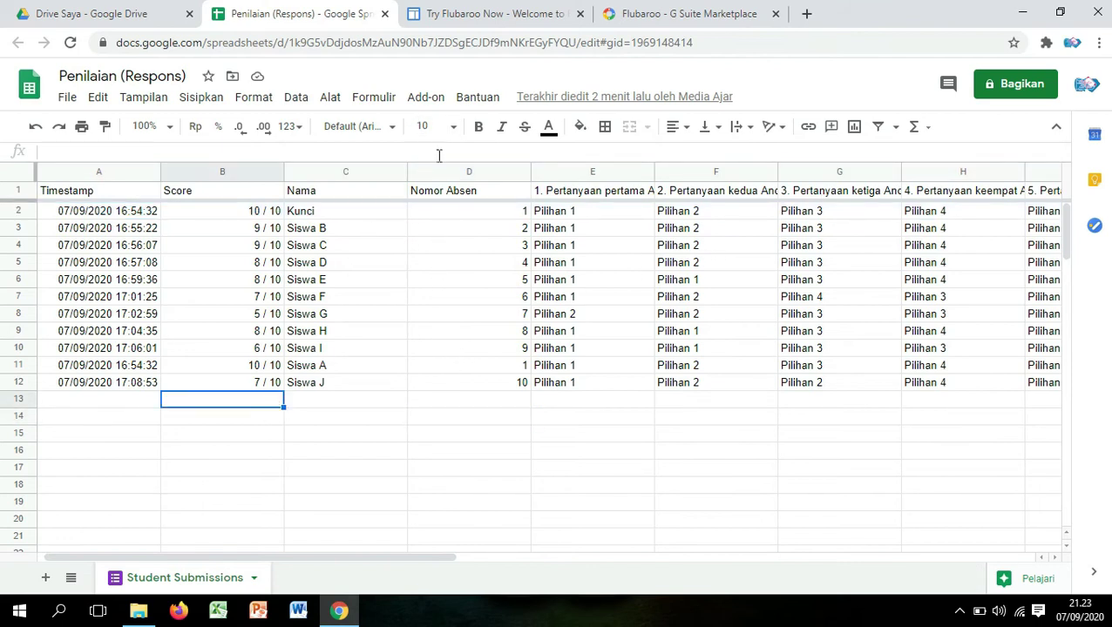
Step: Start Flubaroo's Grade Assignment and look through the list of questions and their grading options
click(436, 101)
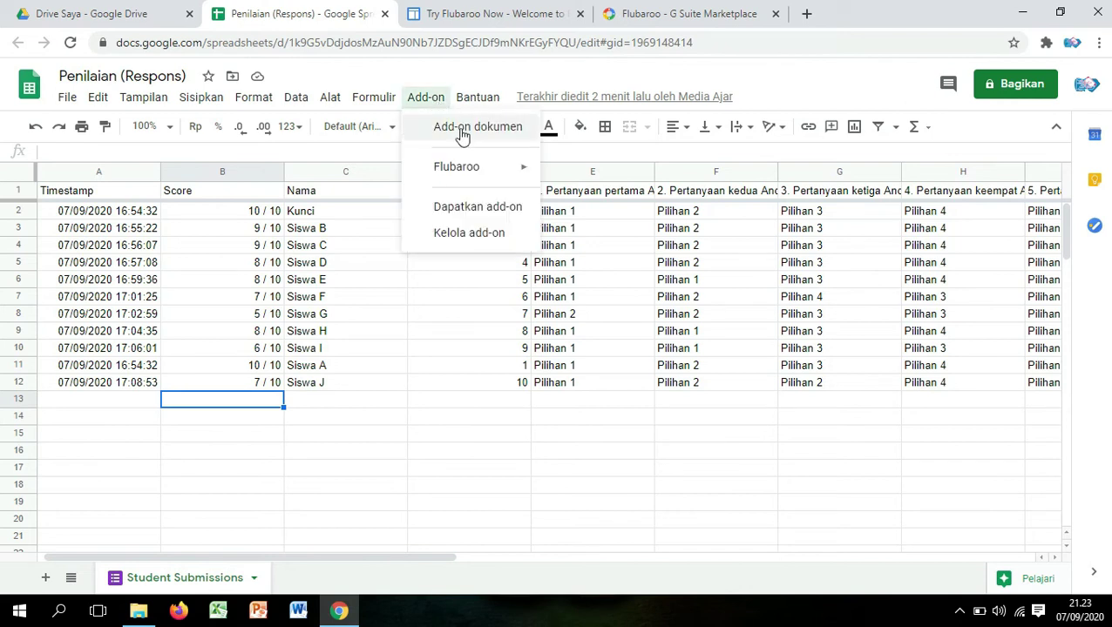
mouse_move(523, 178)
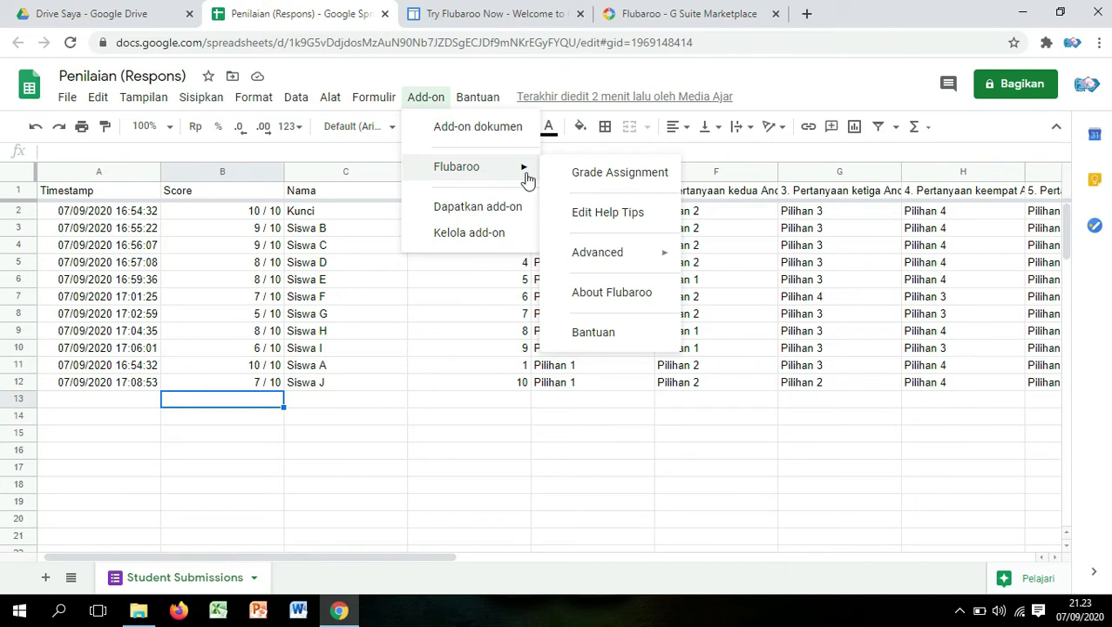
click(657, 175)
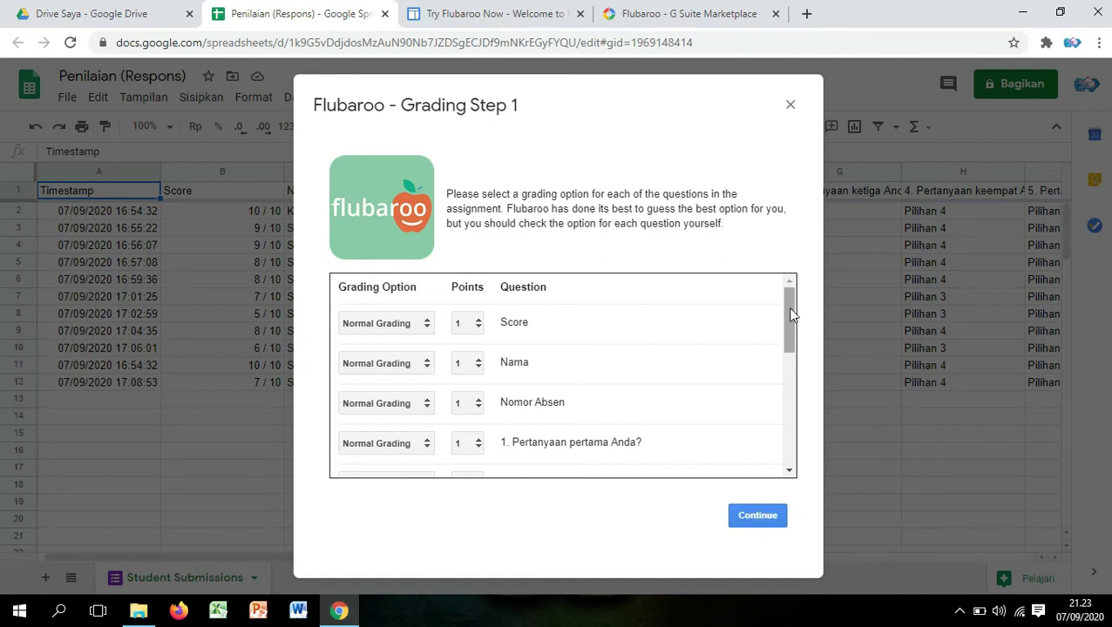
drag(791, 315, 807, 434)
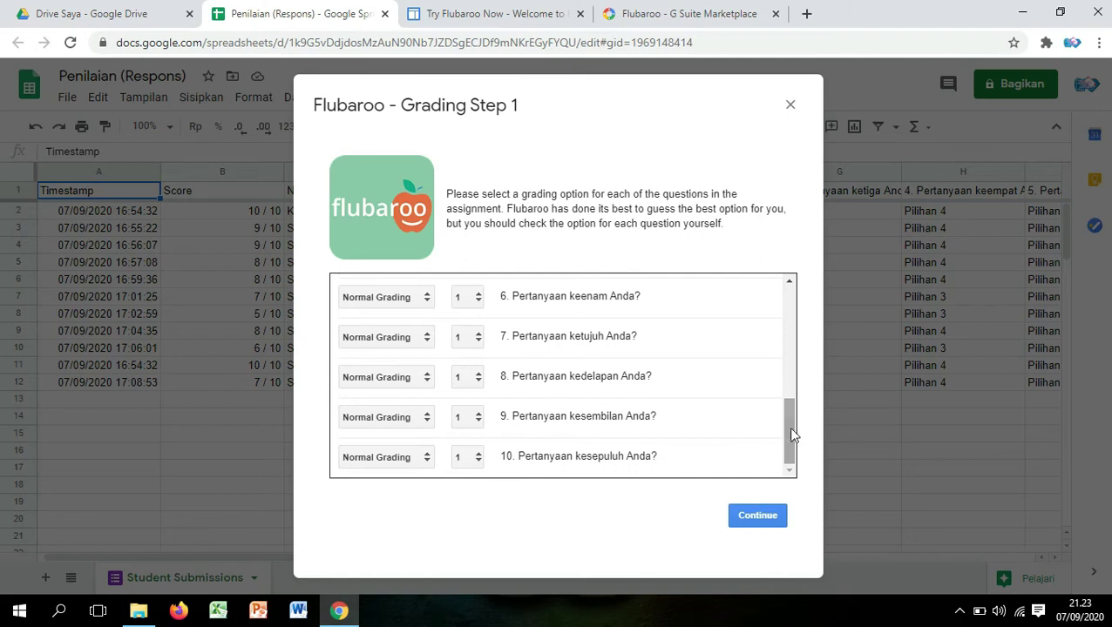
drag(789, 426, 780, 318)
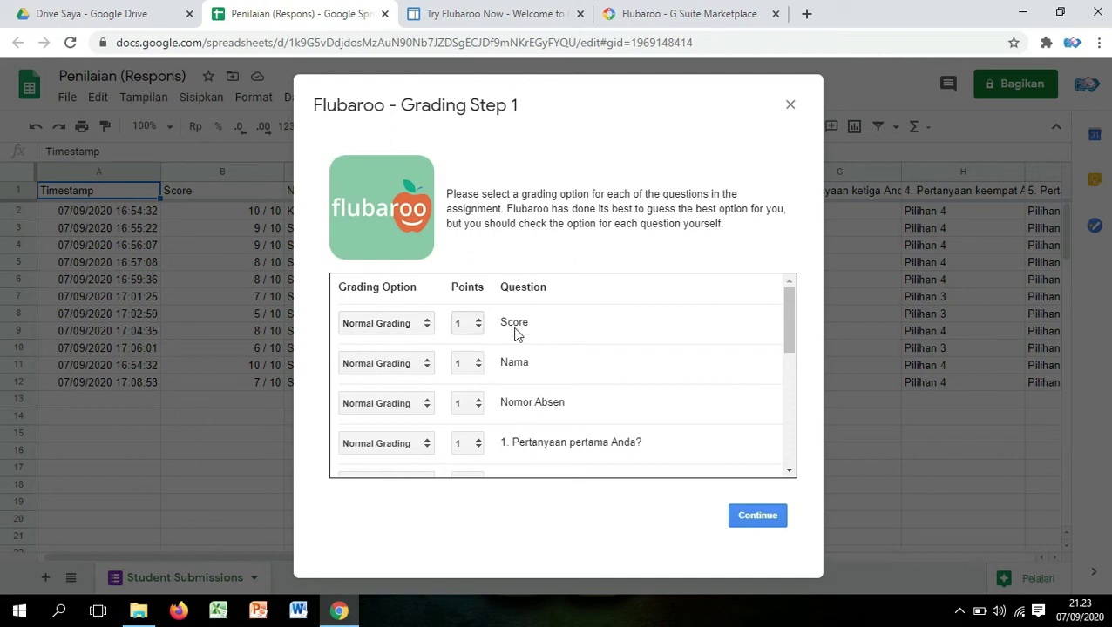
Step: Set the grading option of Score to Skip Grading, and of Nama and Nomor Absen to Identifies Student
click(422, 329)
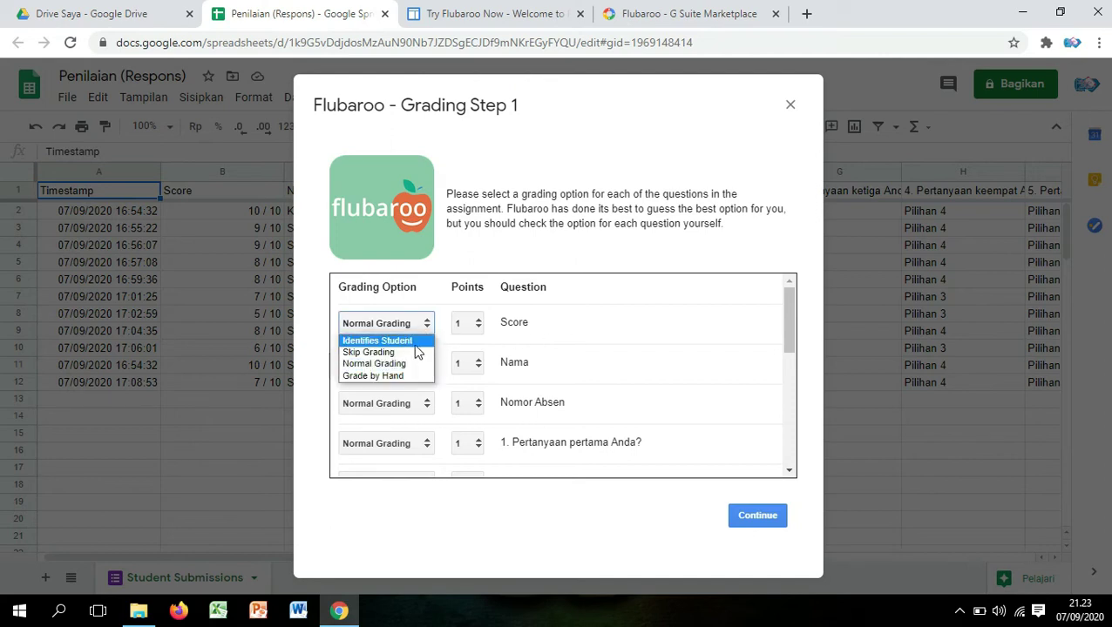
click(405, 355)
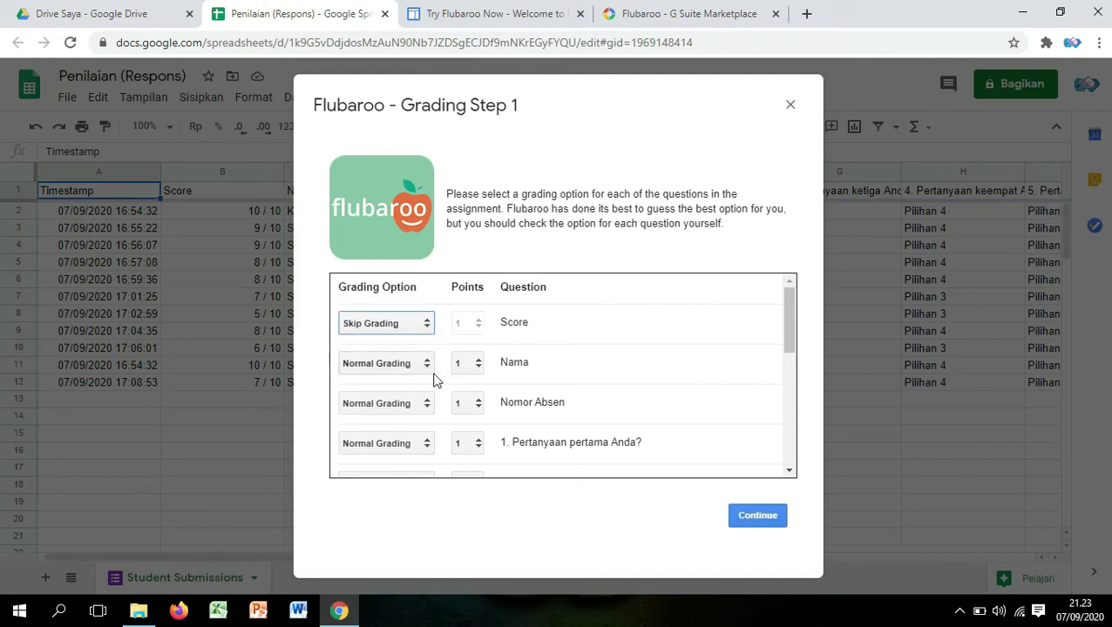
click(425, 366)
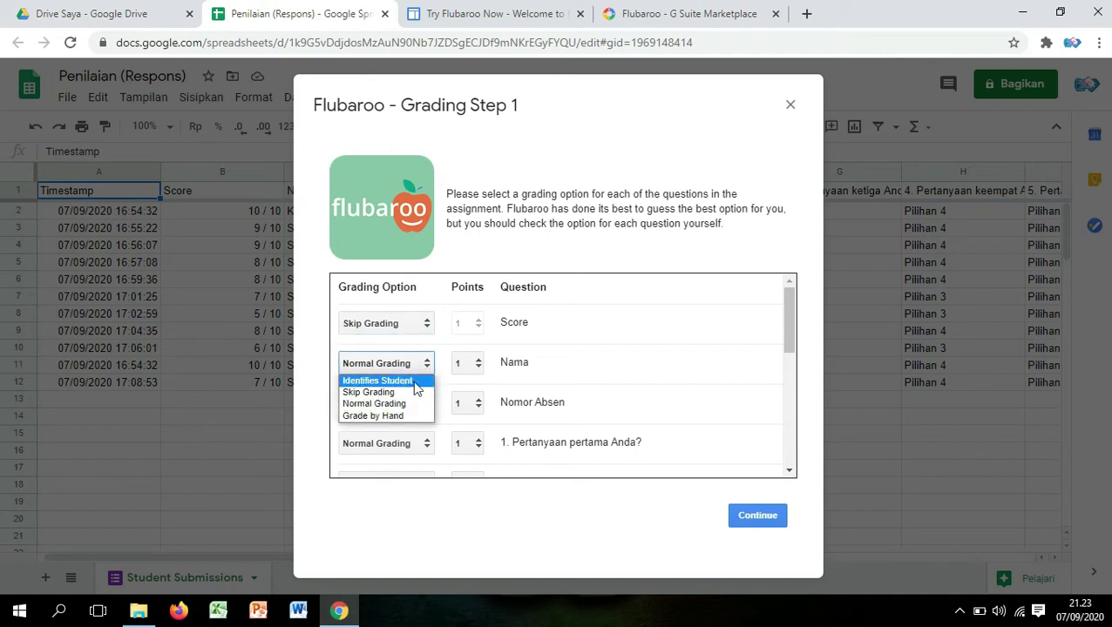
click(415, 389)
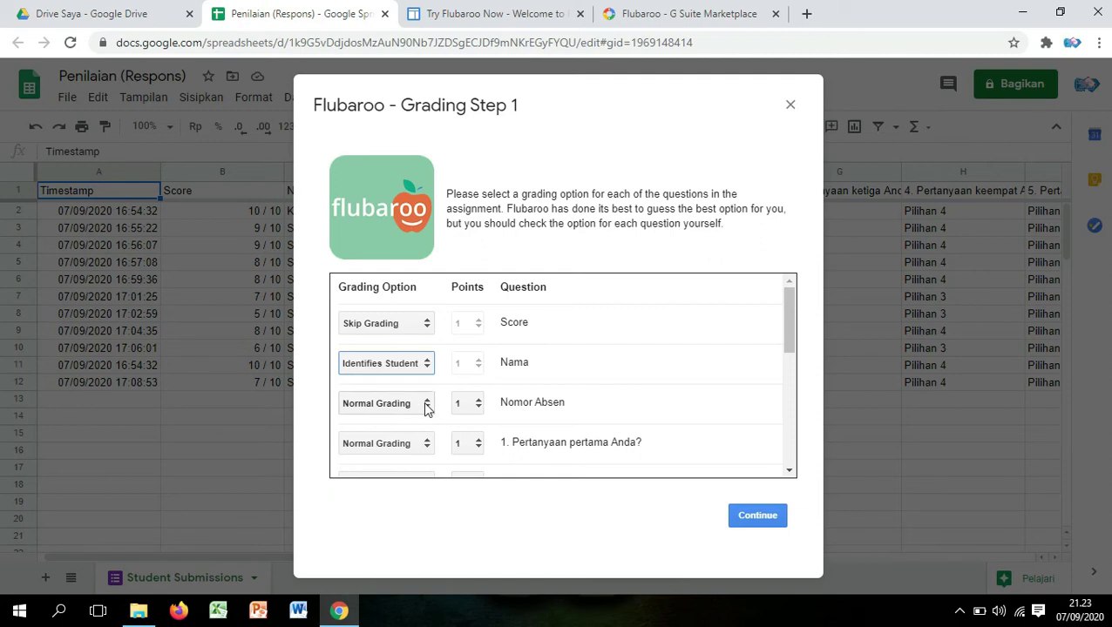
click(425, 408)
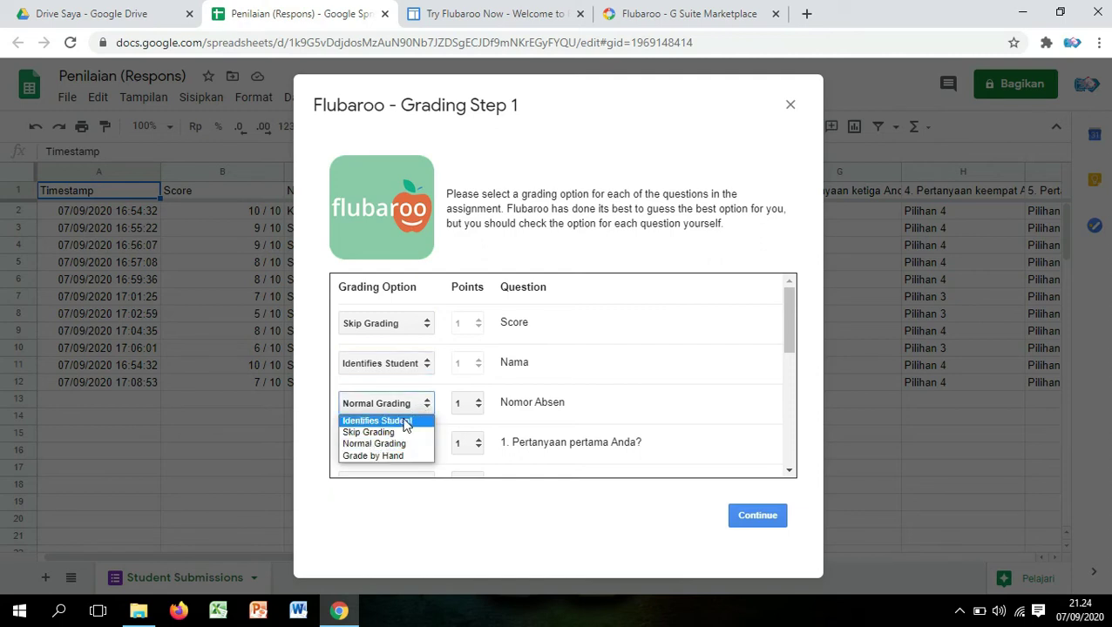
click(419, 424)
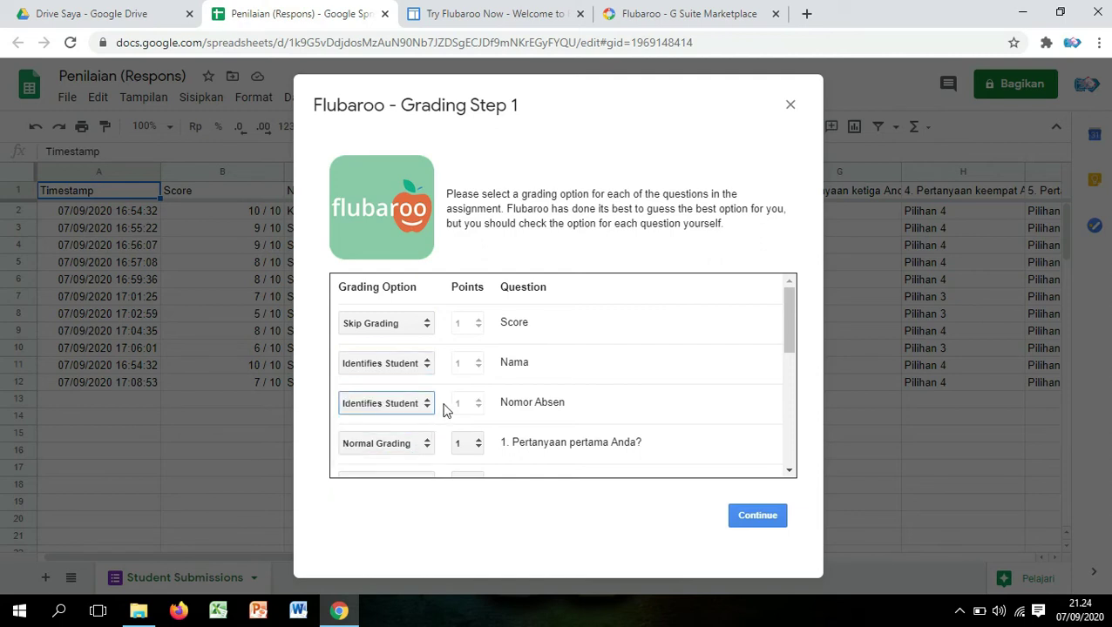
Step: Check that questions 1 to 10 use Normal Grading with 1 point each and proceed to Grading Step 2
scroll(501, 427, down, 1)
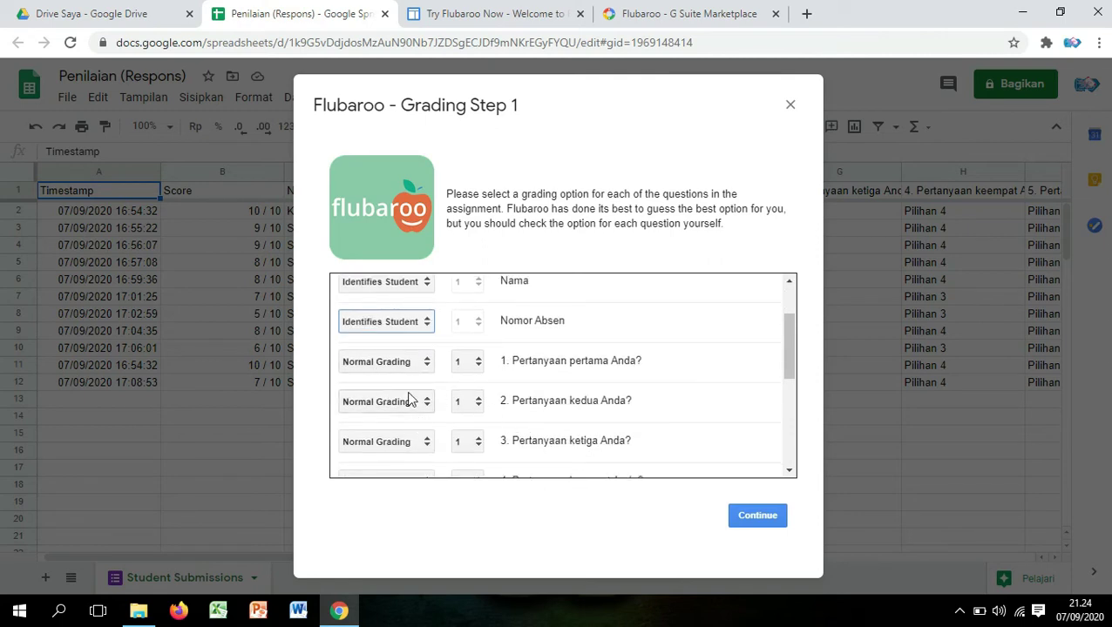
scroll(529, 405, down, 5)
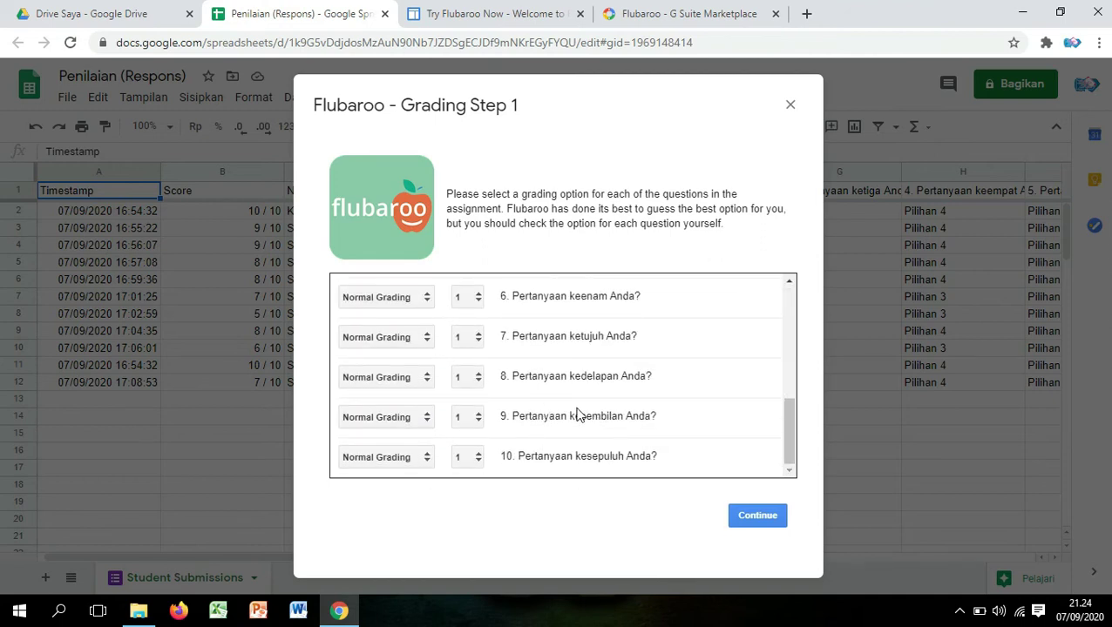
scroll(578, 414, up, 5)
scroll(512, 426, down, 1)
scroll(511, 426, down, 1)
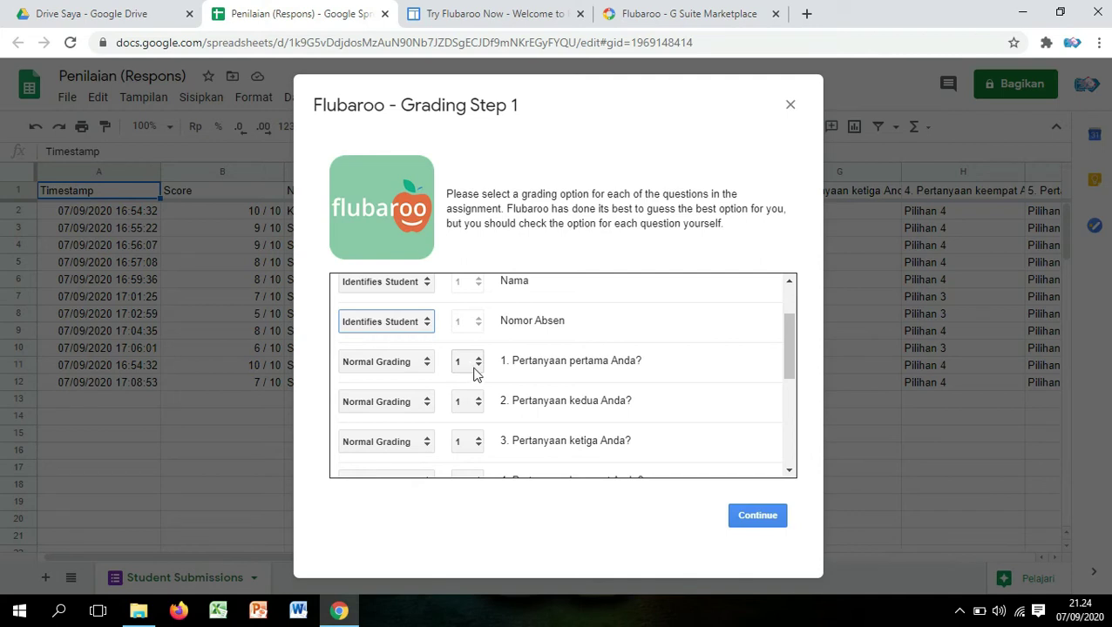
scroll(475, 373, down, 3)
scroll(479, 418, up, 6)
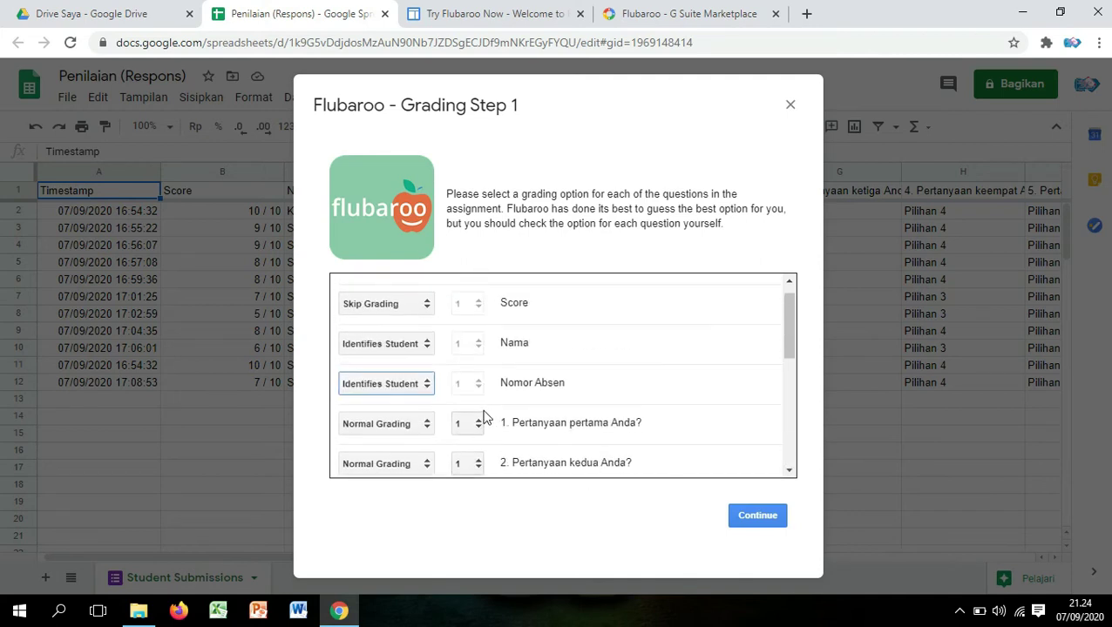
scroll(488, 410, down, 6)
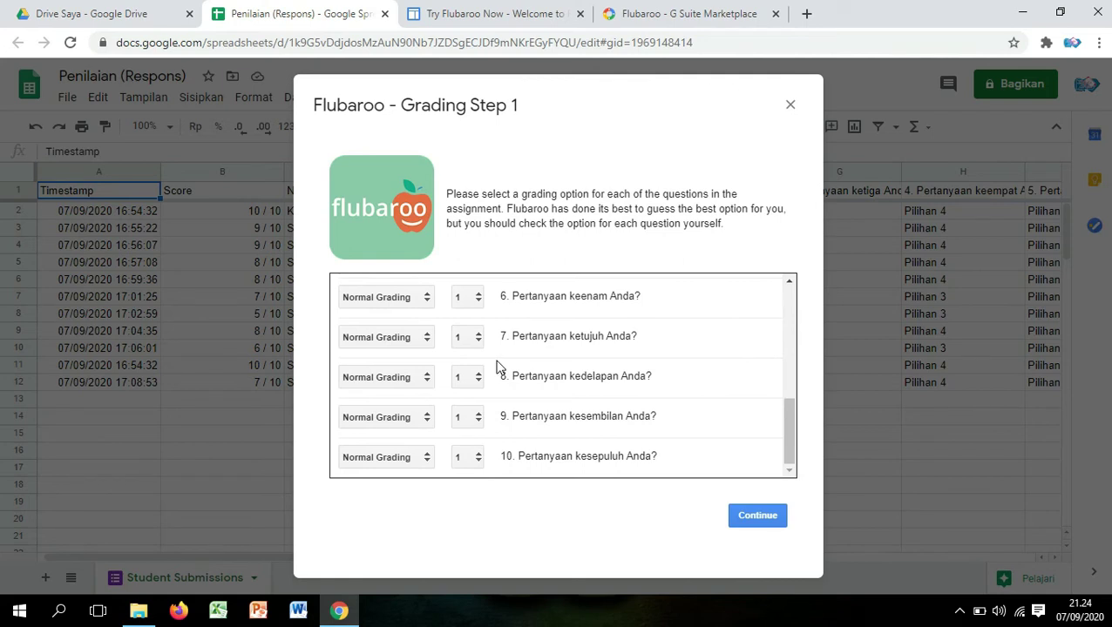
scroll(499, 369, up, 3)
scroll(498, 368, down, 3)
click(754, 518)
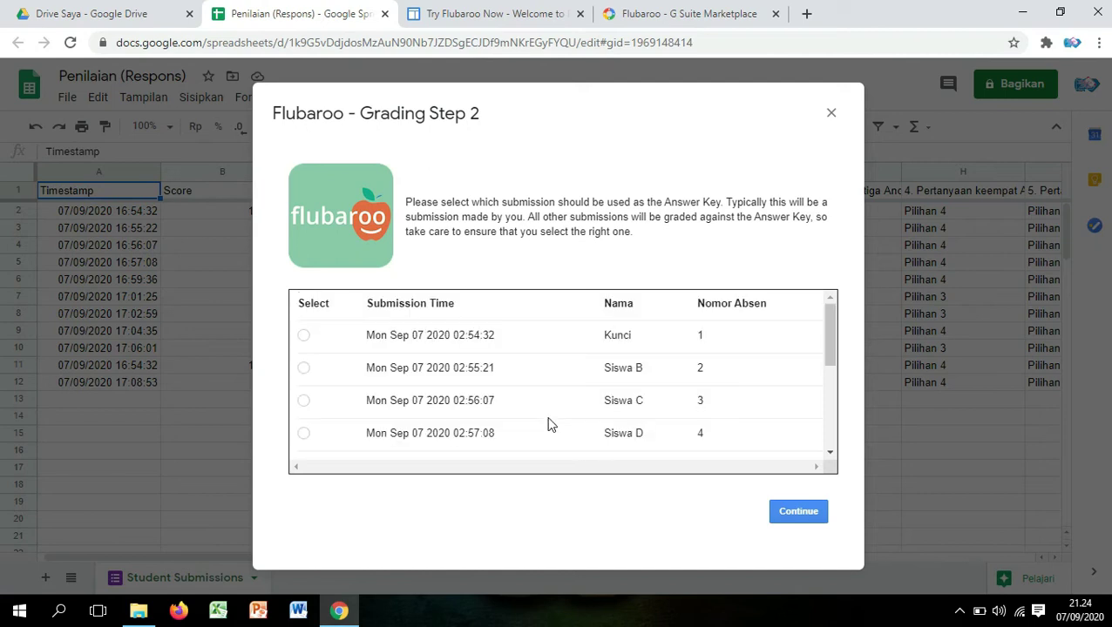
Step: Choose the Kunci submission as the answer key, run the grading and dismiss the Grading Complete message
scroll(511, 367, down, 2)
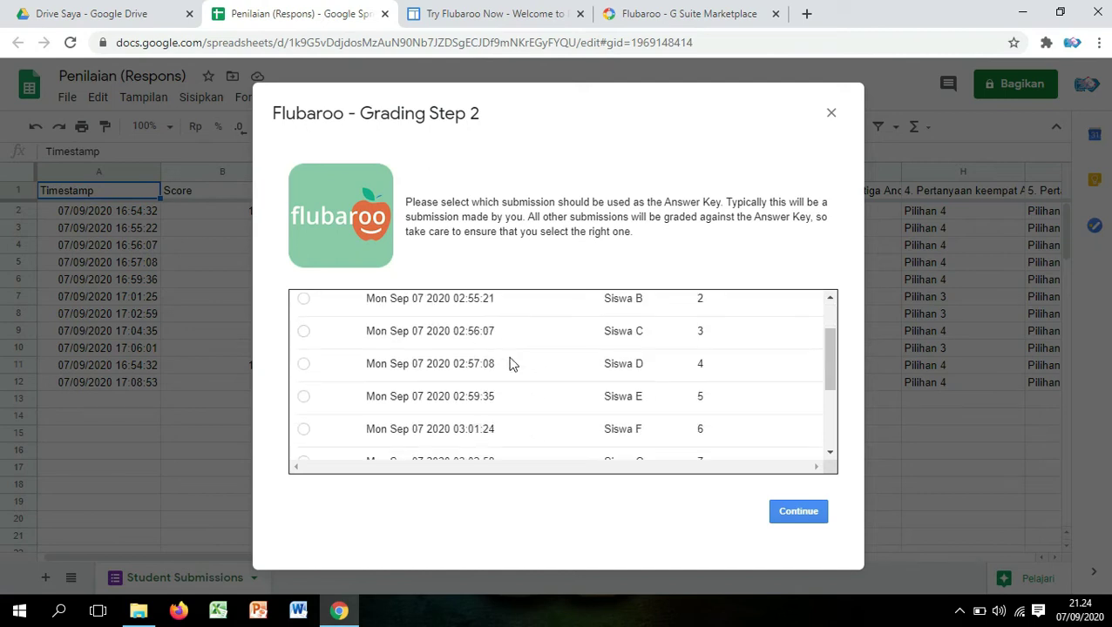
scroll(558, 364, up, 2)
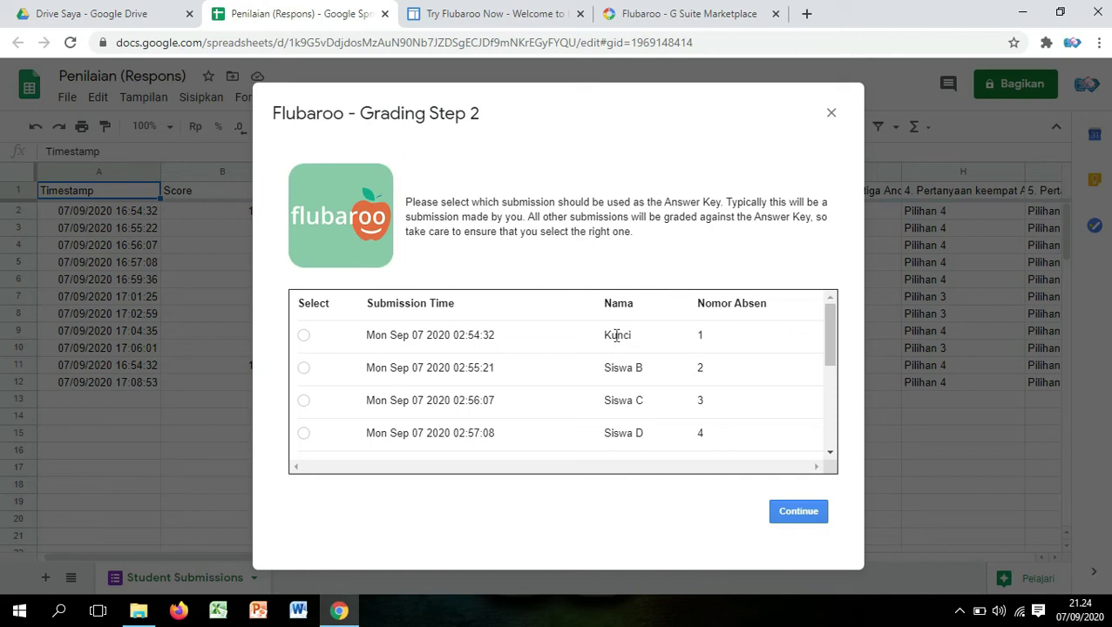
scroll(616, 337, down, 3)
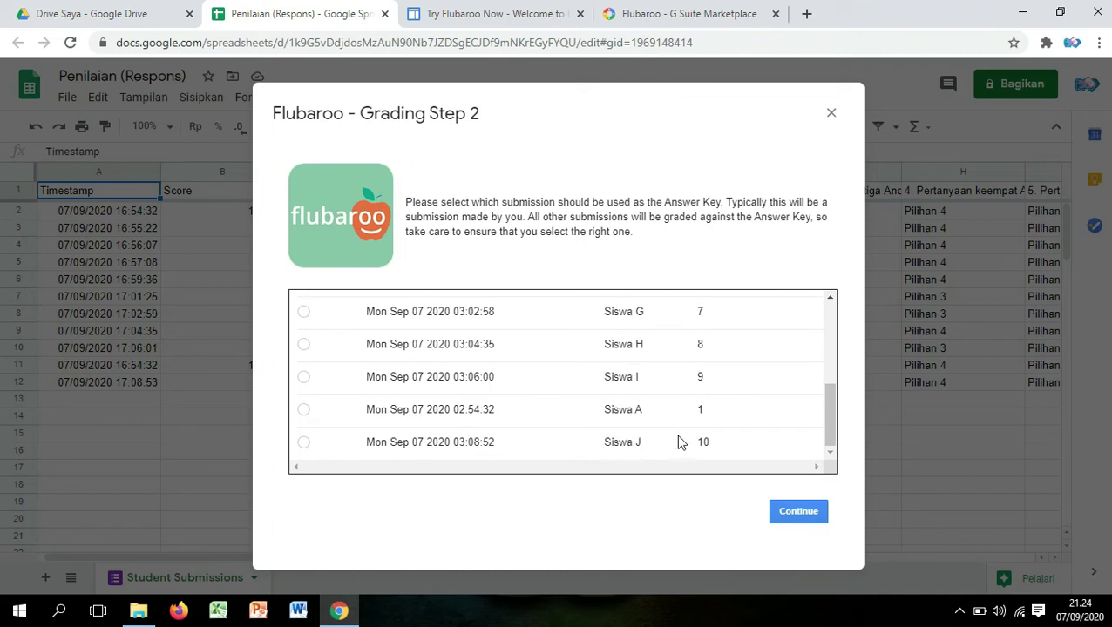
scroll(672, 434, up, 5)
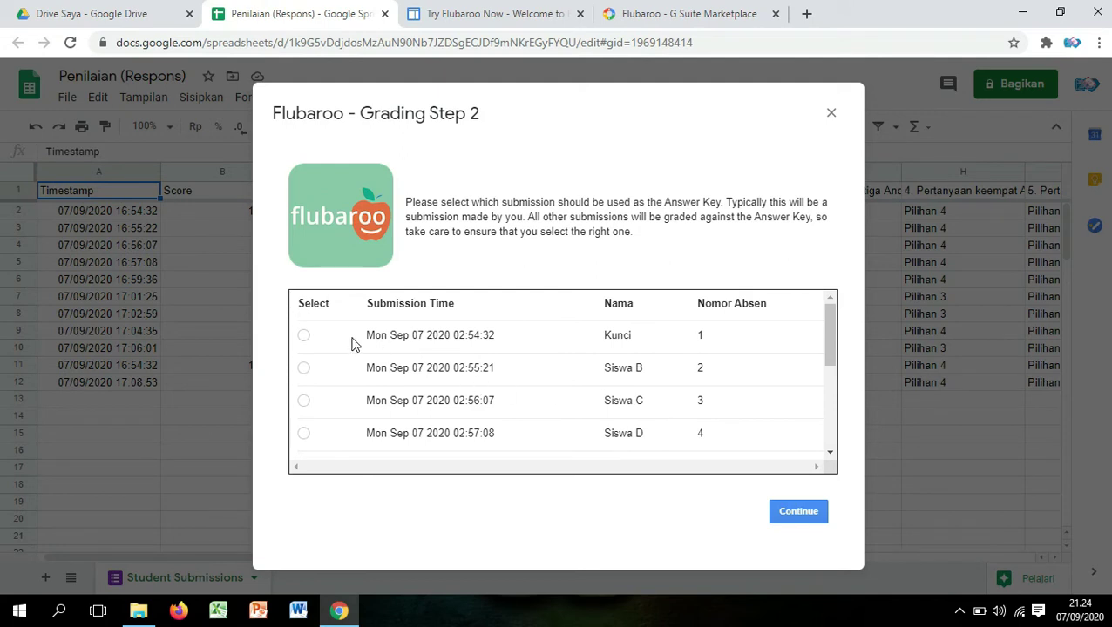
click(304, 337)
click(797, 514)
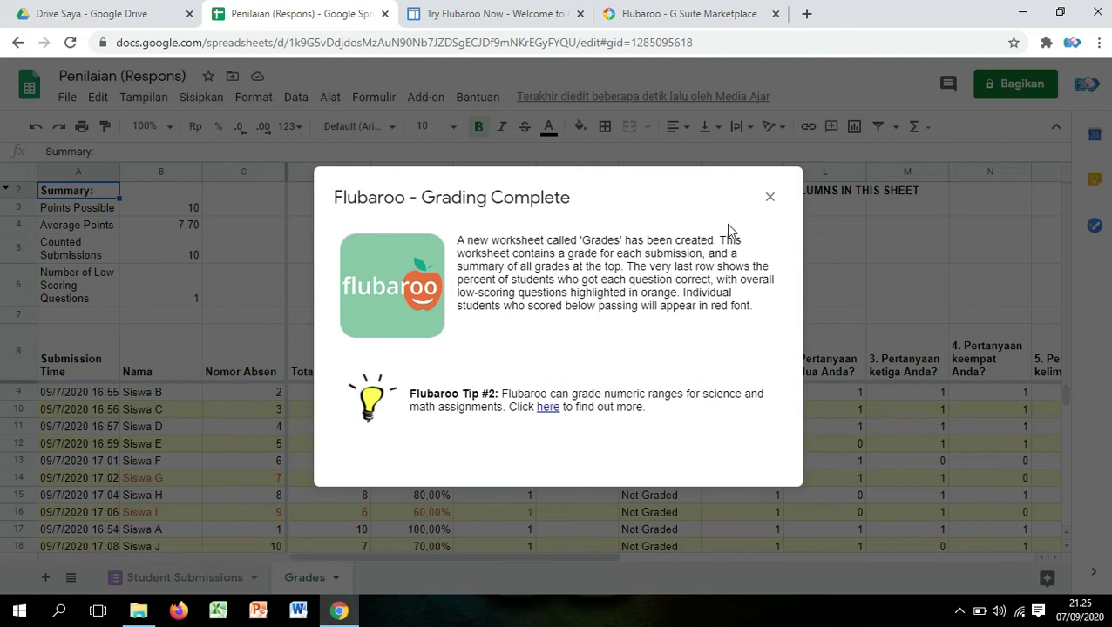
click(770, 198)
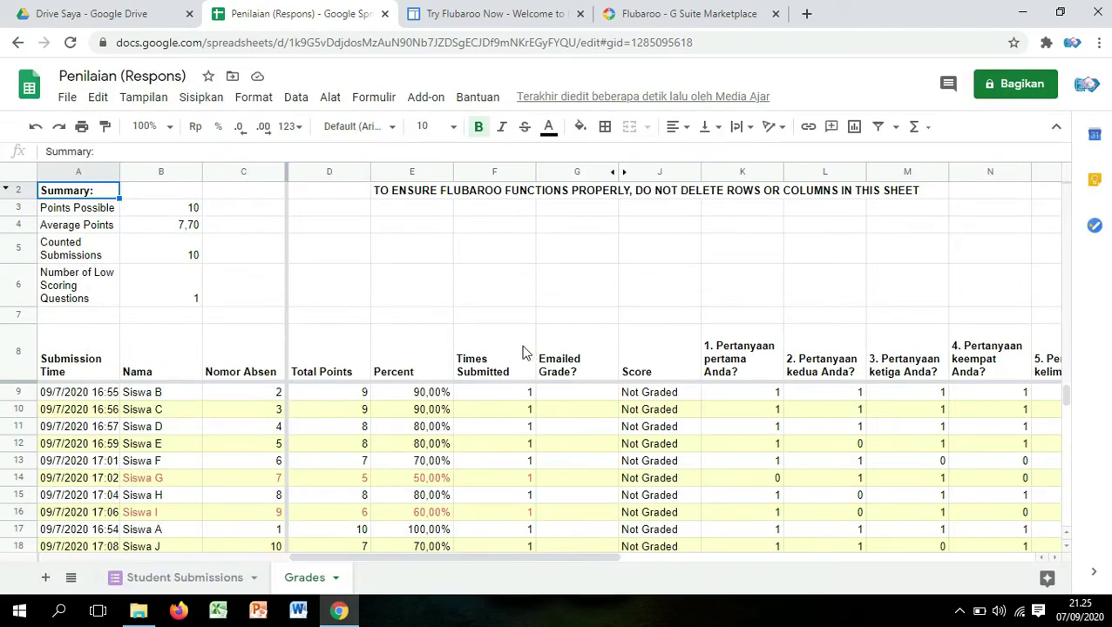
click(425, 98)
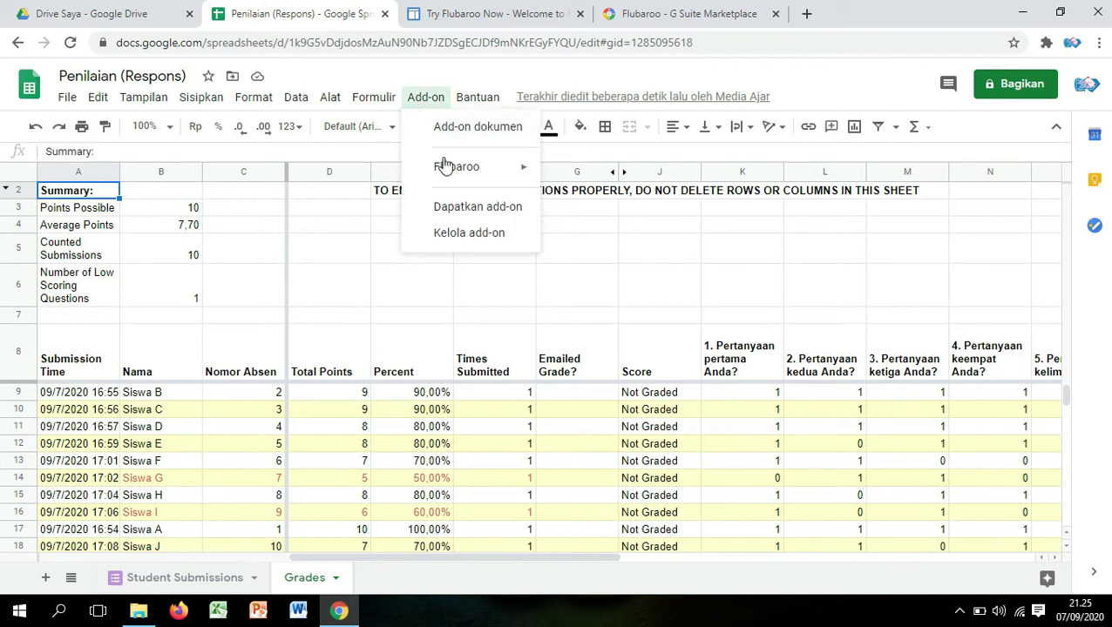
mouse_move(459, 174)
click(394, 301)
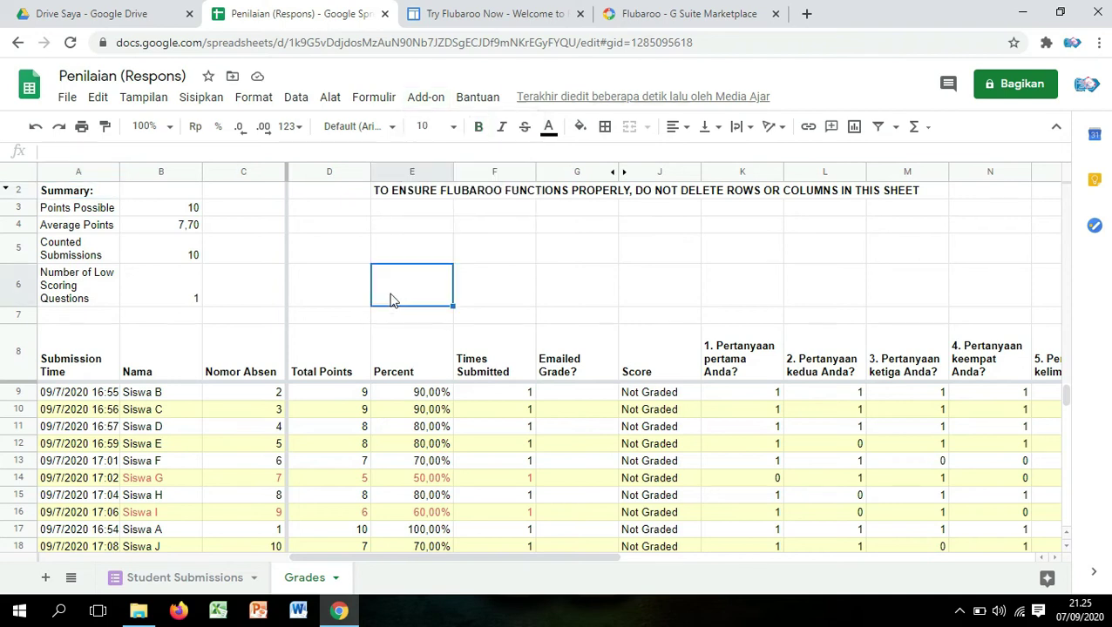
Step: Review the summary figures and each student's total points and percentage in the Grades sheet
click(353, 292)
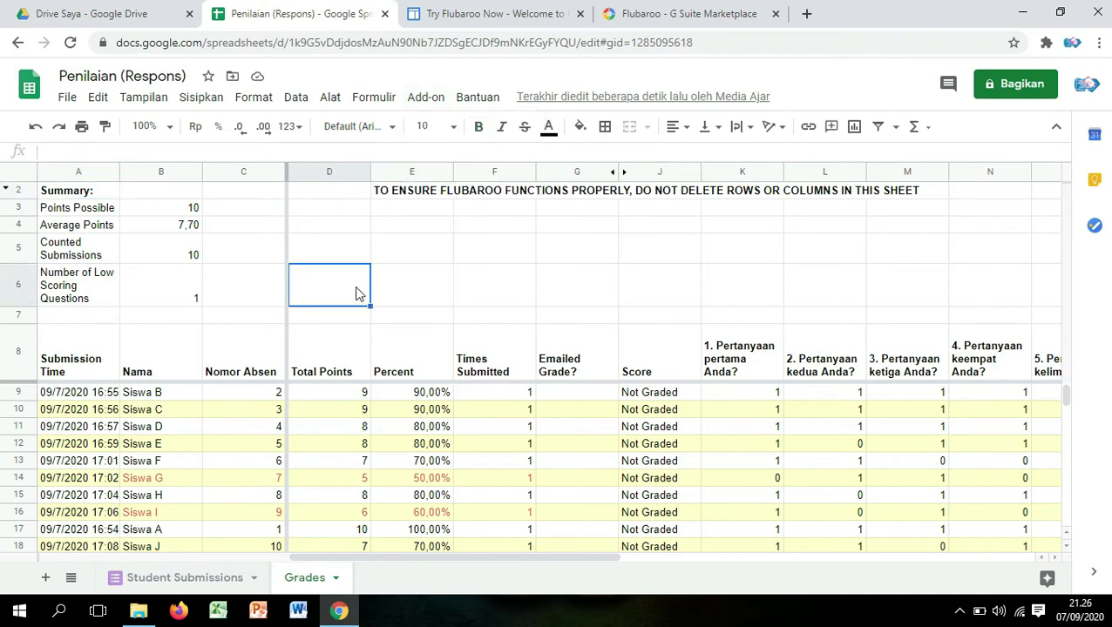
click(404, 286)
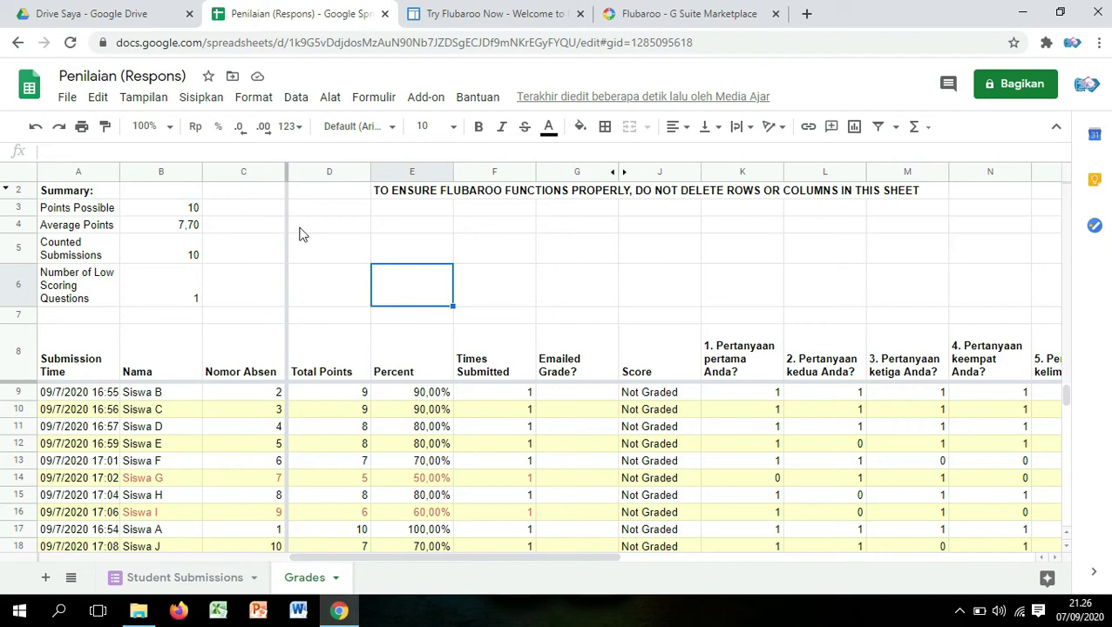
scroll(475, 367, down, 2)
scroll(485, 366, up, 2)
drag(1065, 399, 1048, 377)
drag(612, 562, 755, 562)
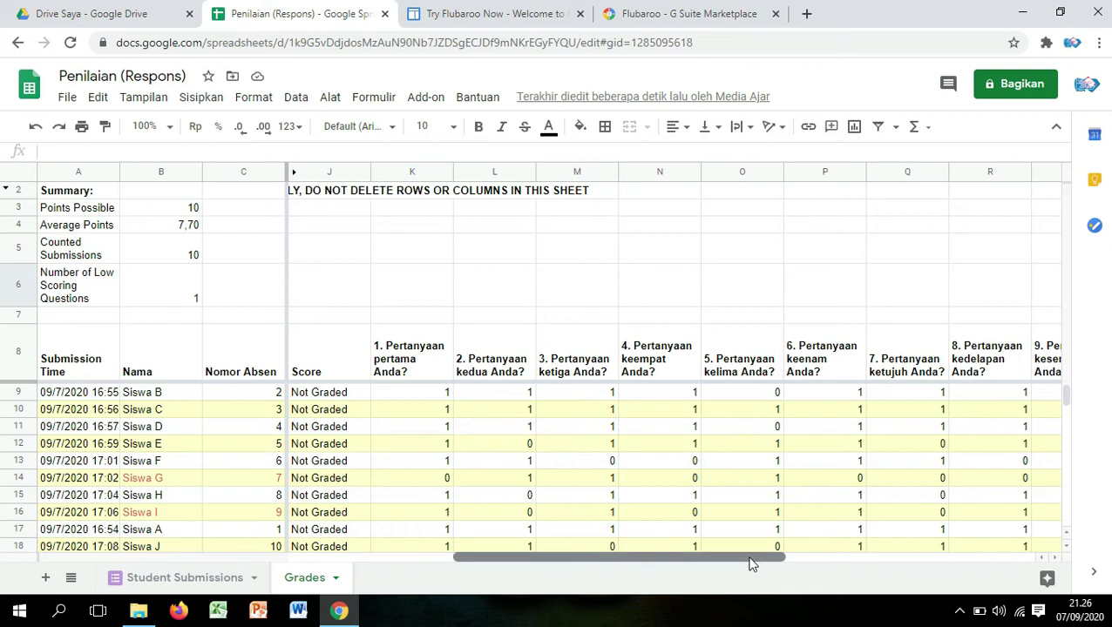
drag(750, 556, 531, 564)
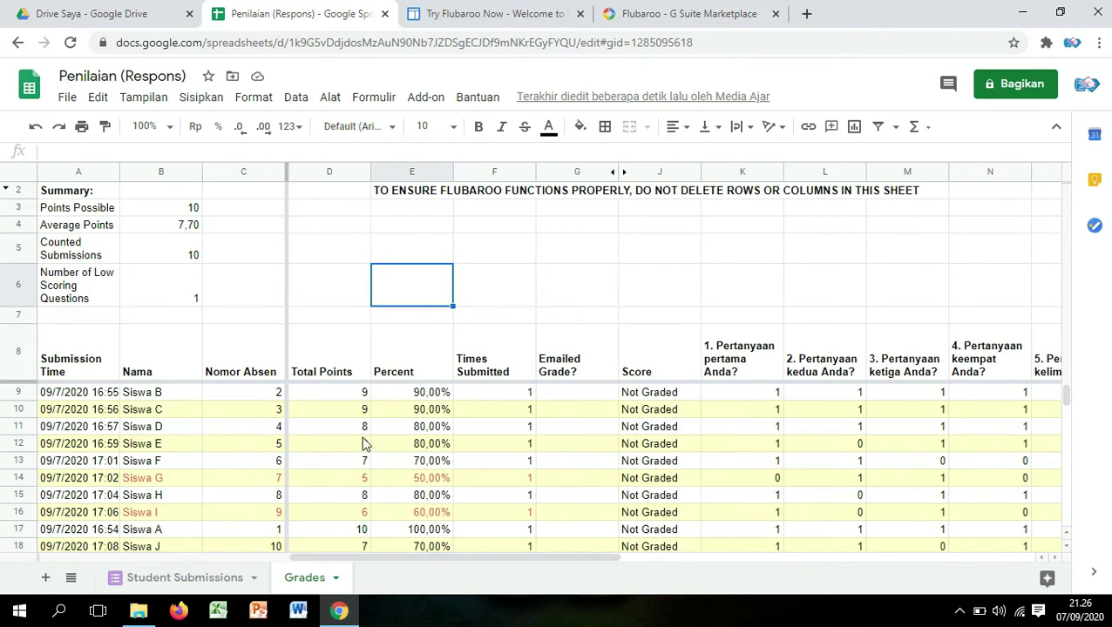
scroll(347, 416, down, 3)
scroll(346, 415, up, 3)
scroll(426, 417, down, 2)
scroll(442, 459, up, 2)
scroll(435, 458, down, 2)
scroll(435, 458, up, 2)
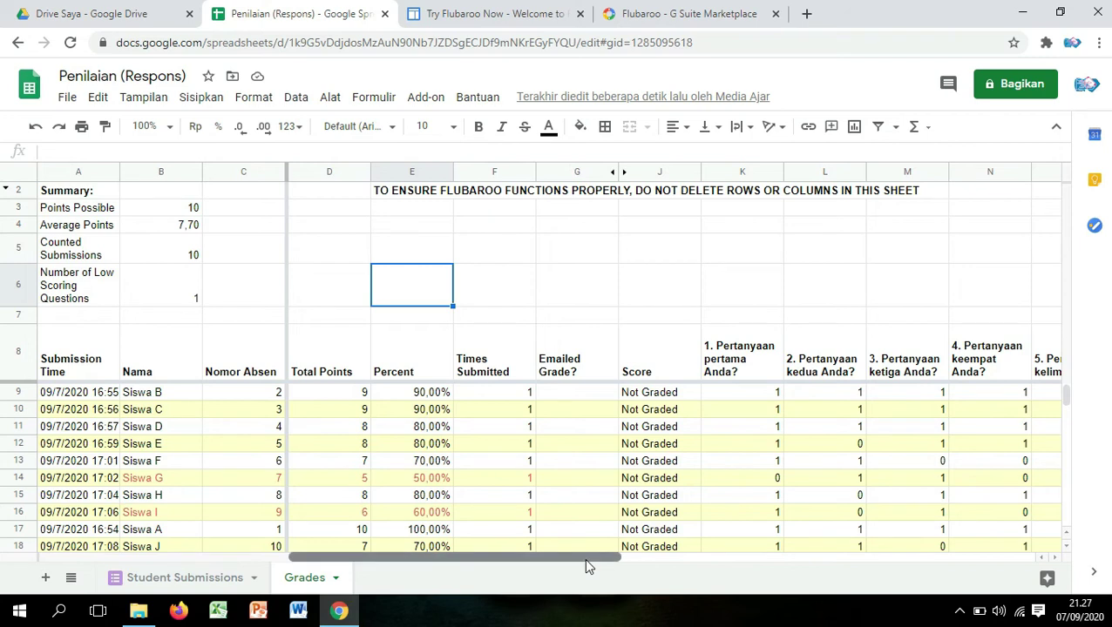
Step: Examine the per-question scores for questions 1 to 10 in the Grades sheet
drag(611, 559, 680, 564)
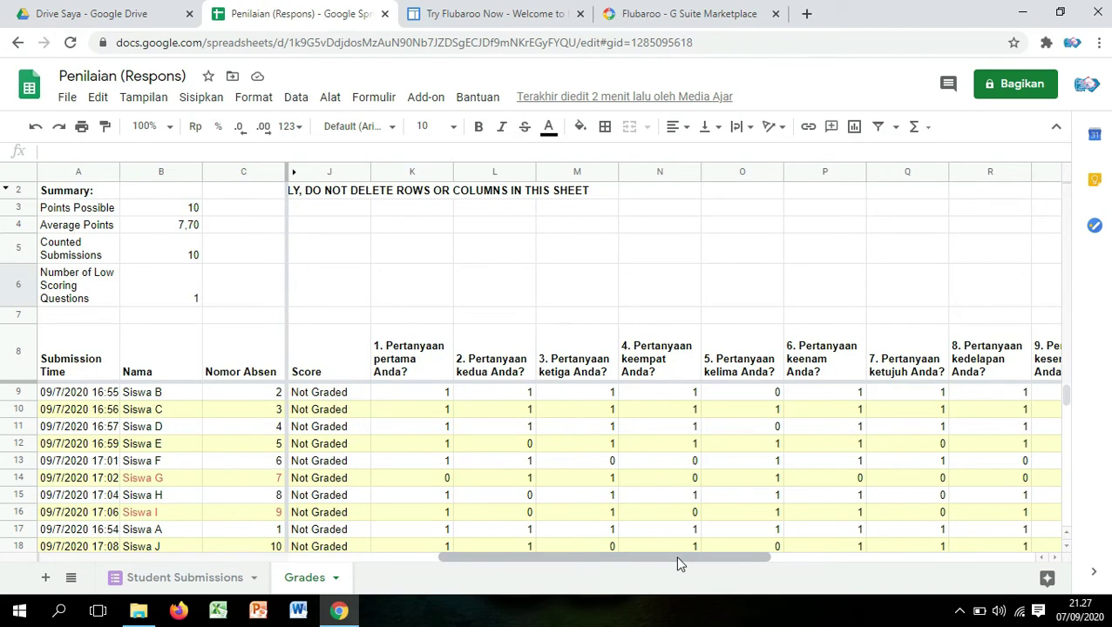
click(419, 362)
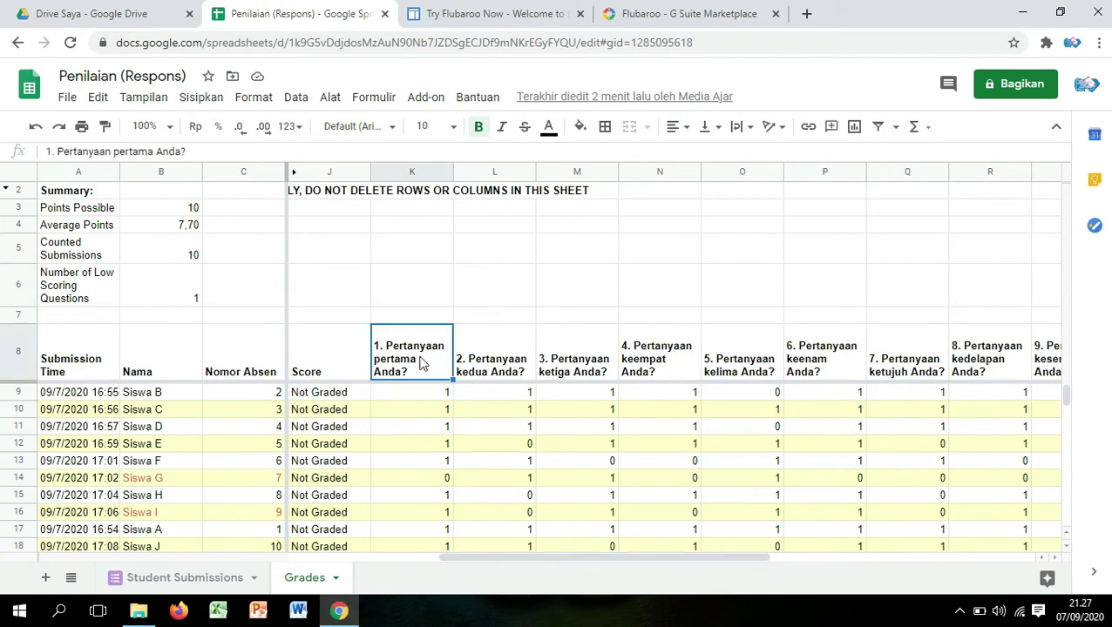
click(719, 363)
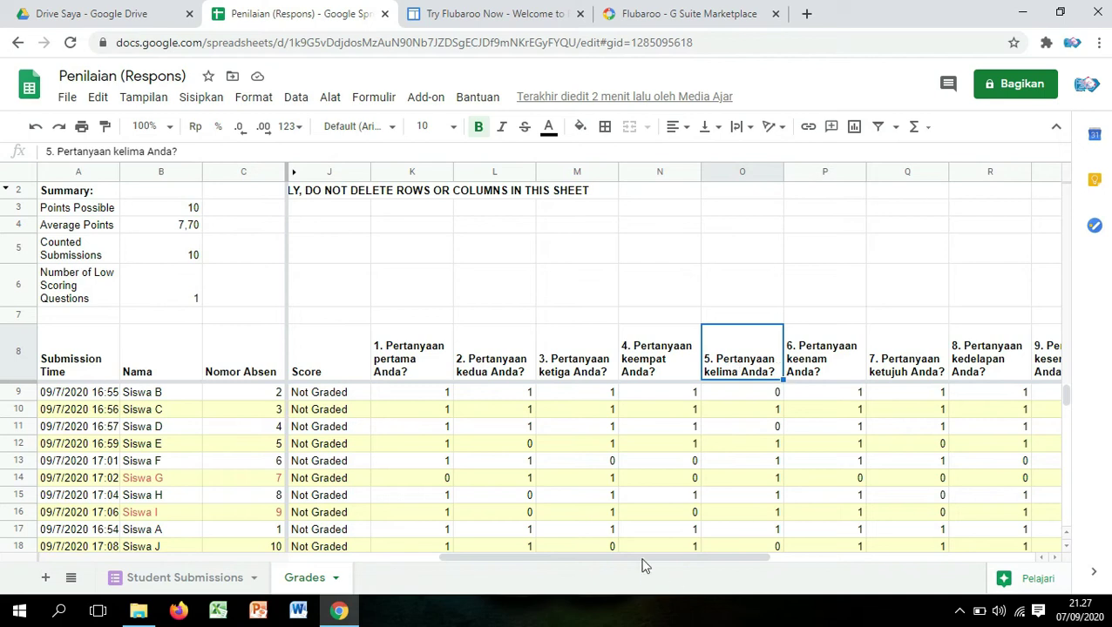
scroll(683, 560, right, 2)
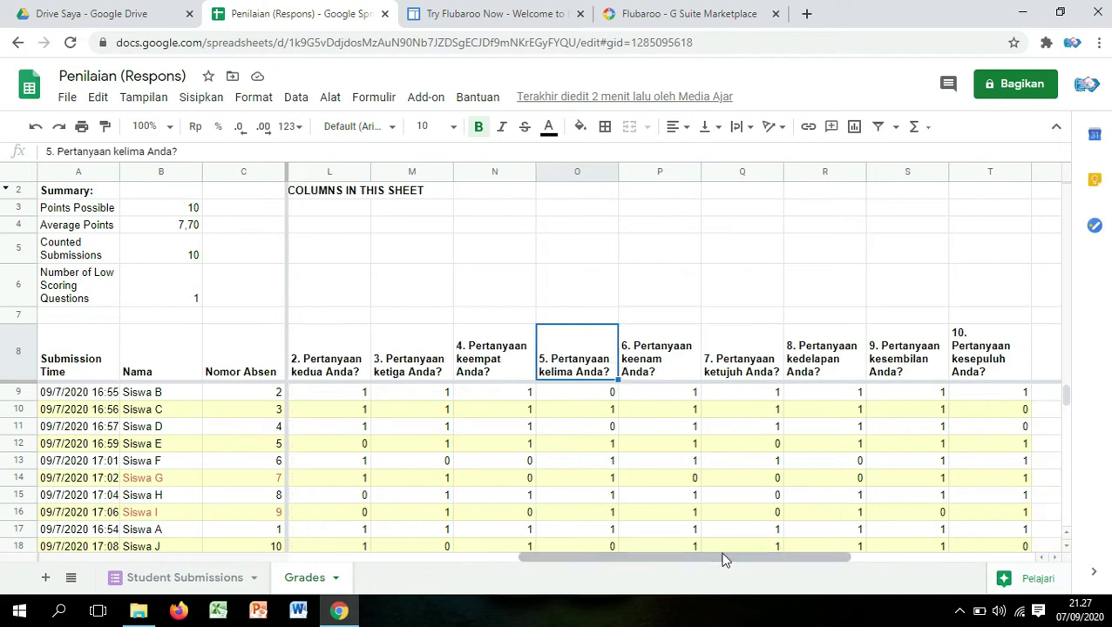
click(662, 372)
click(988, 348)
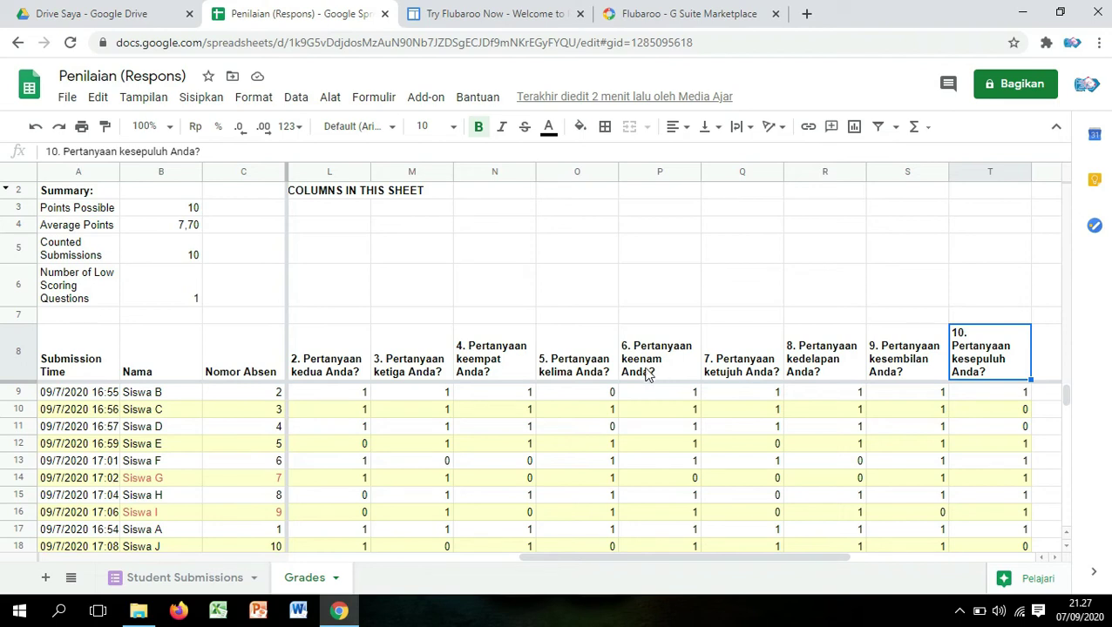
drag(534, 558, 427, 575)
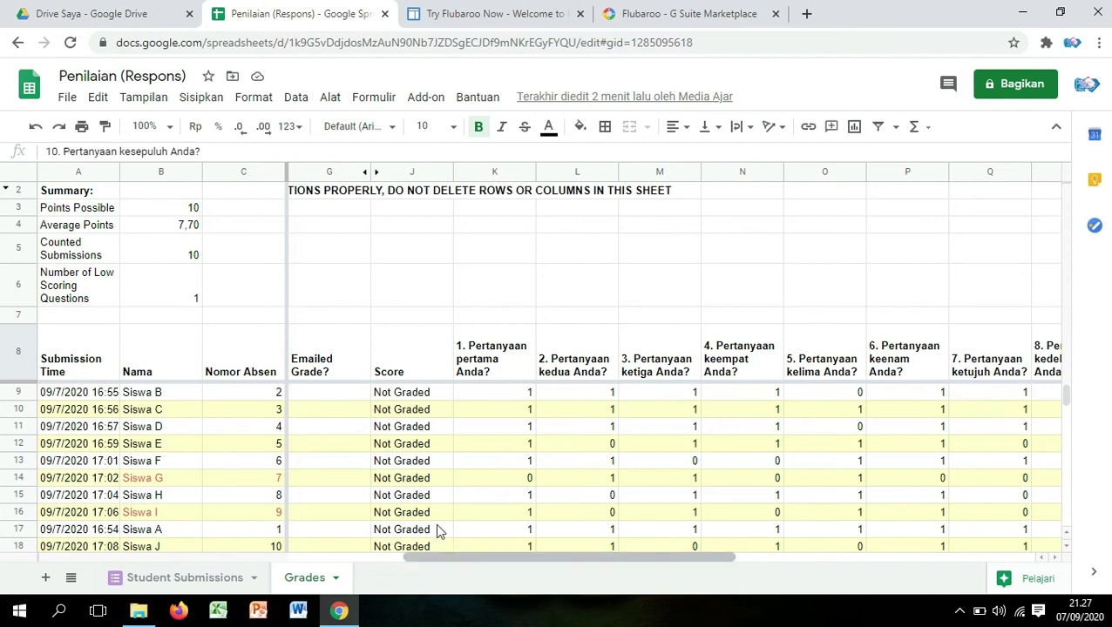
Step: Open a blank Excel workbook, then copy rows 8 to 18 of the Grades sheet in the browser
click(218, 611)
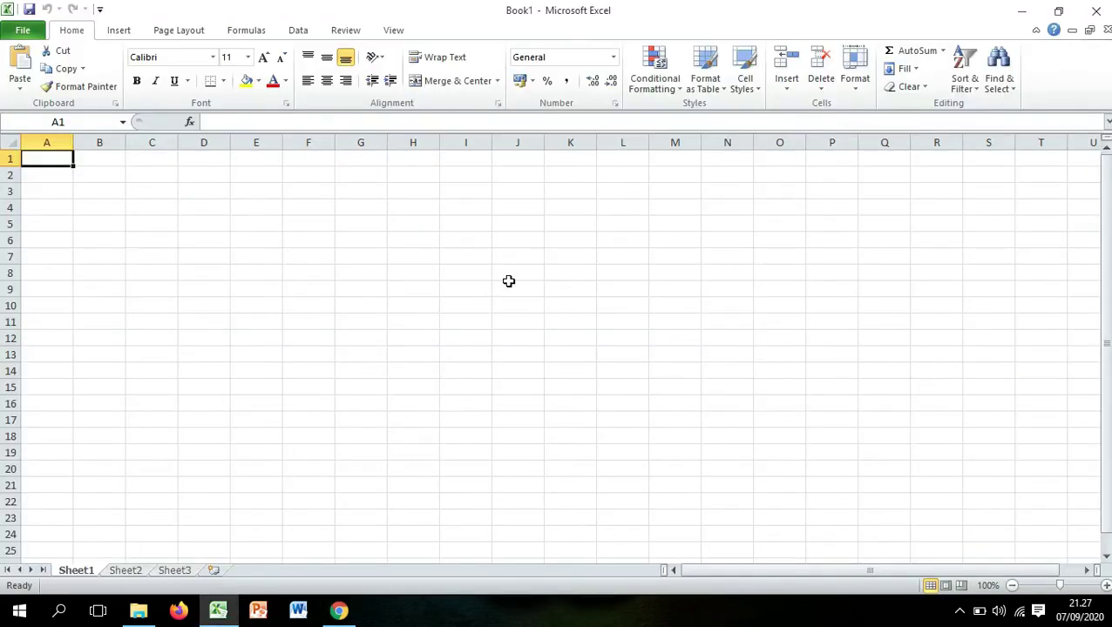
click(1018, 17)
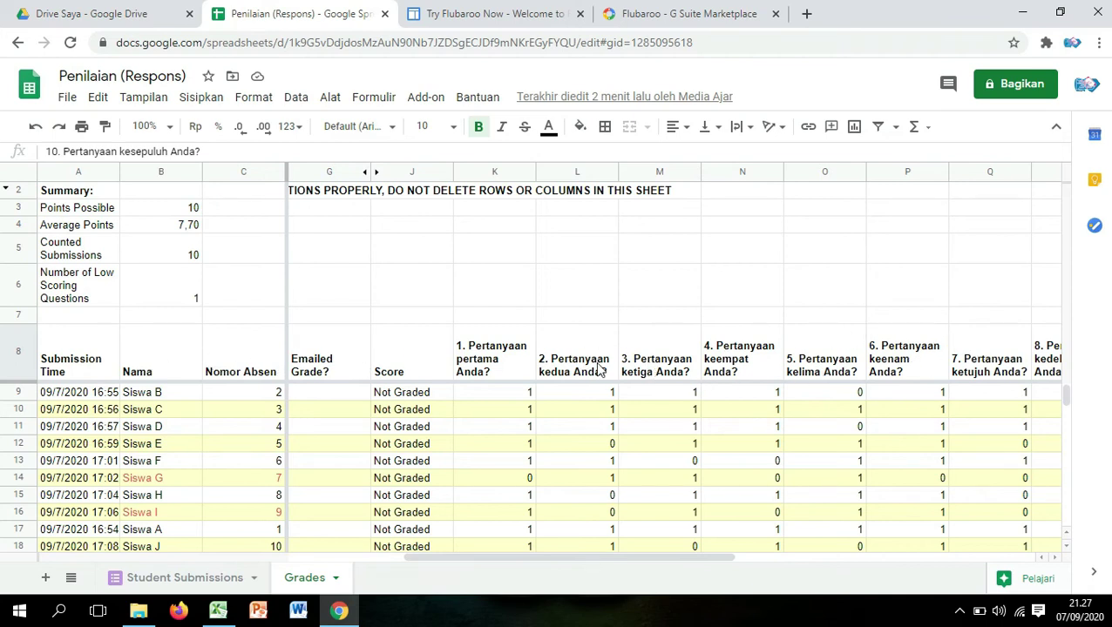
click(23, 353)
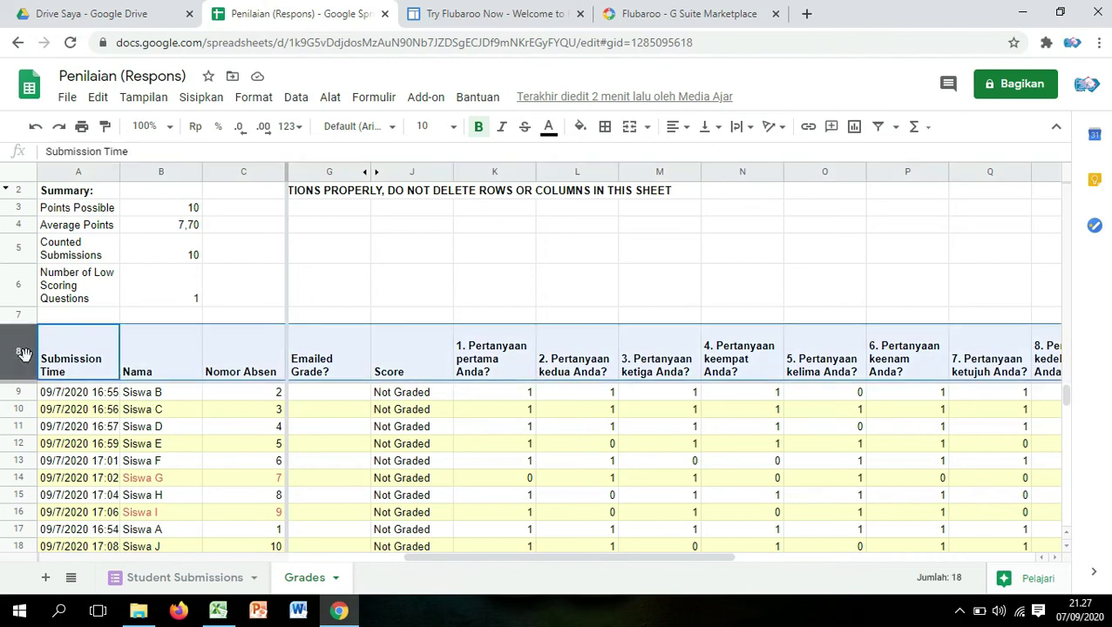
scroll(573, 455, down, 1)
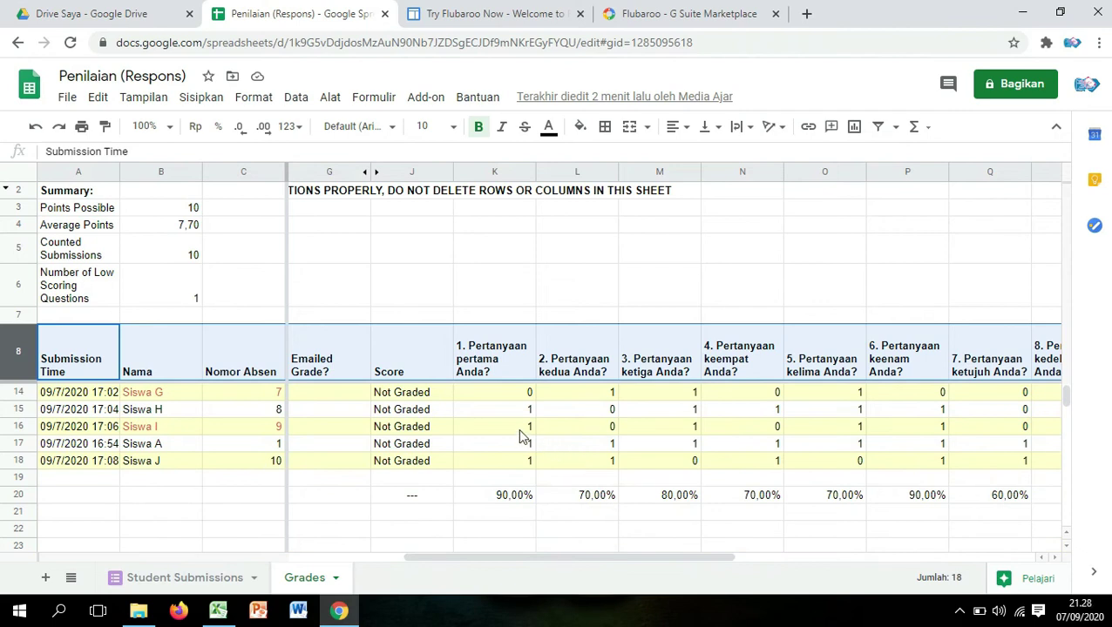
shift+click(24, 458)
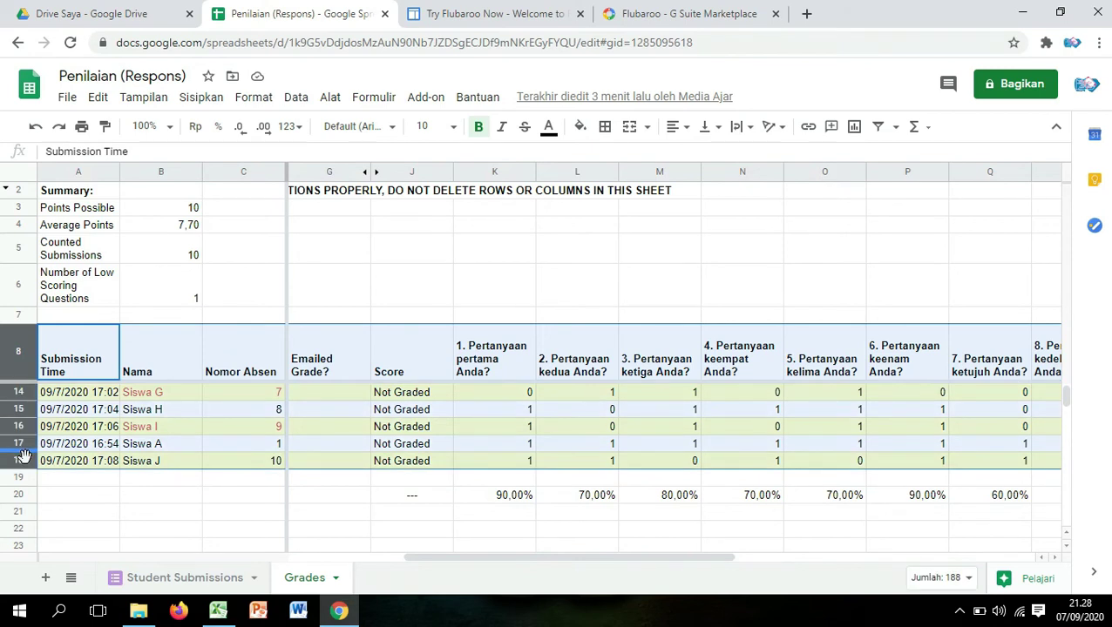
right_click(25, 456)
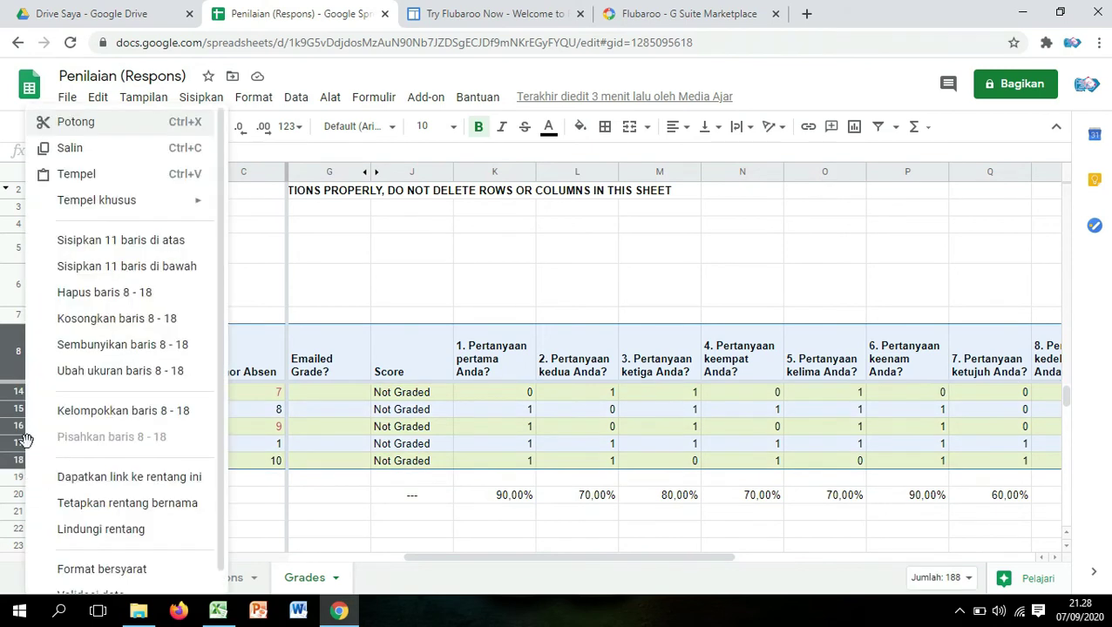
click(100, 155)
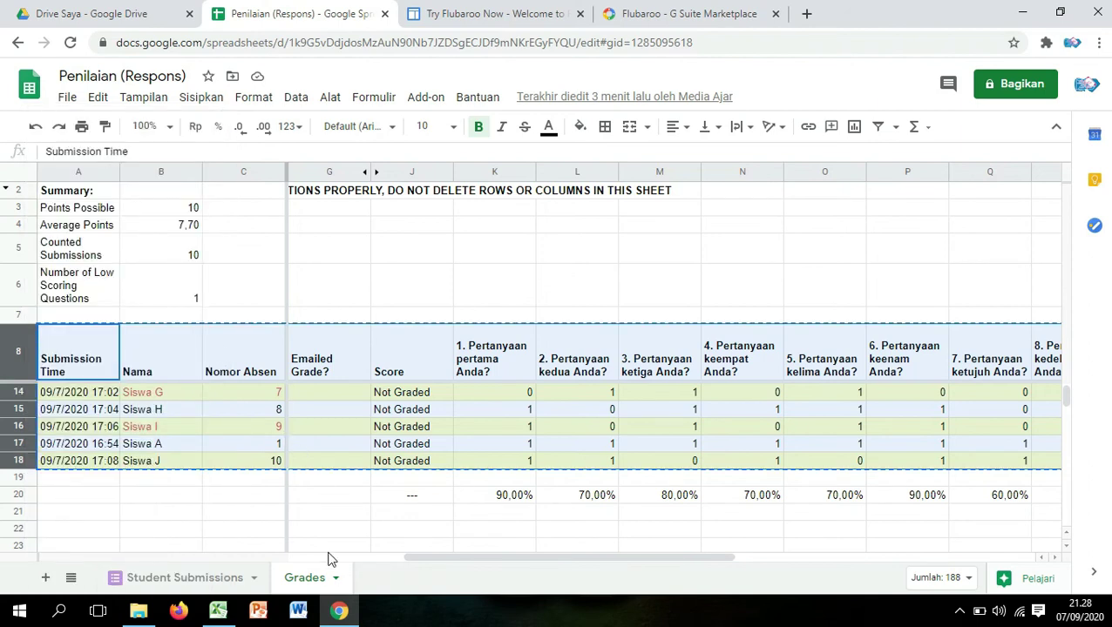
Step: Switch to Excel and paste the copied grade rows at cell A1 of Sheet1, keeping the source formatting
mouse_move(221, 614)
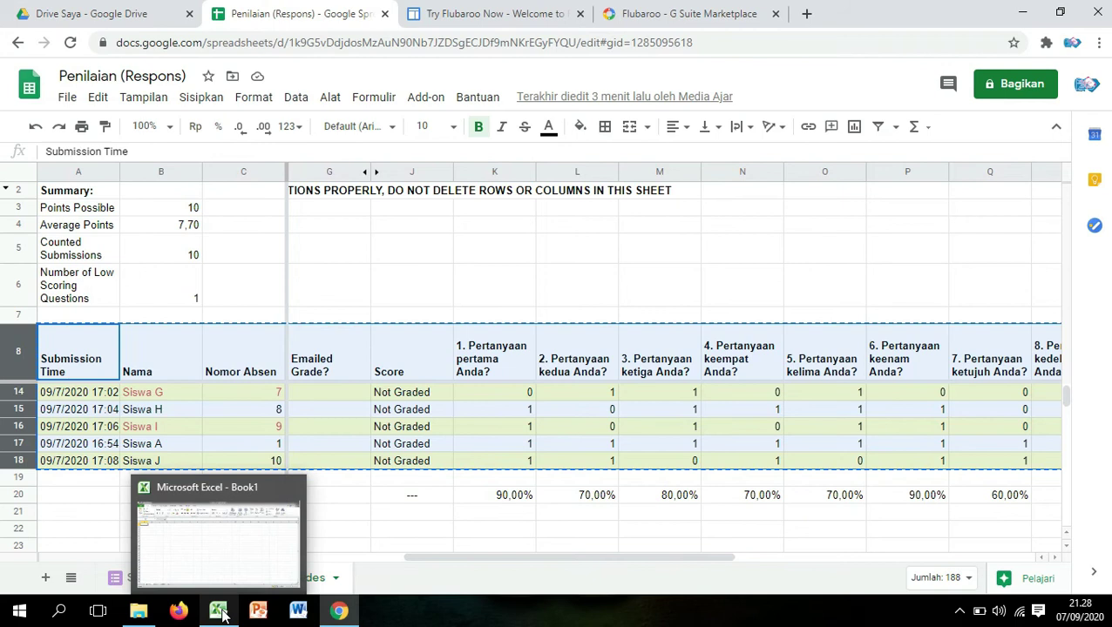
click(221, 614)
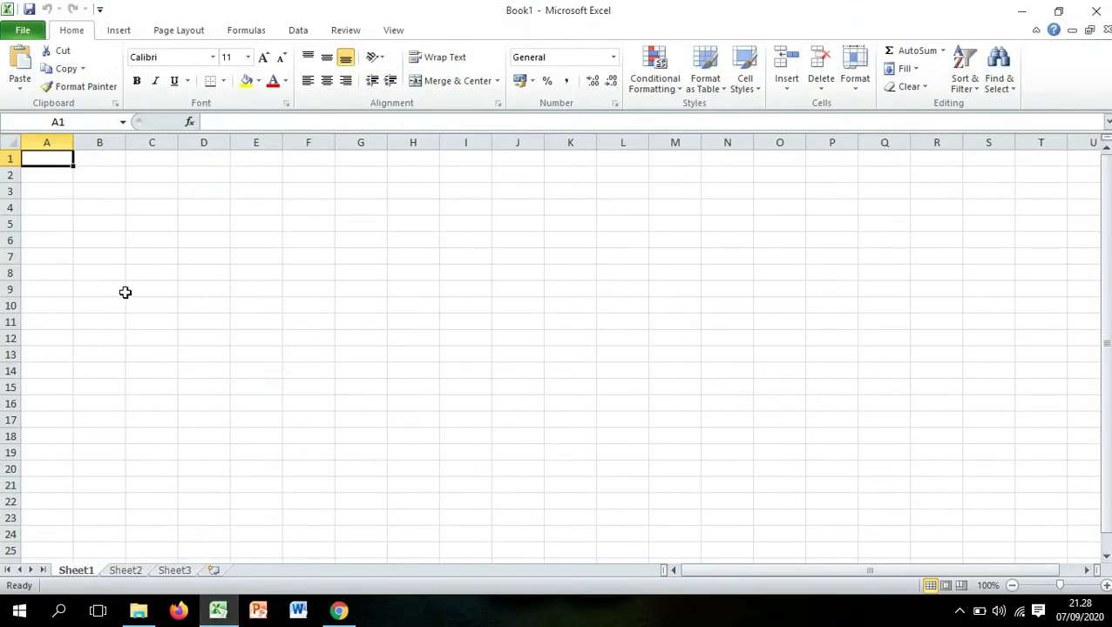
right_click(58, 160)
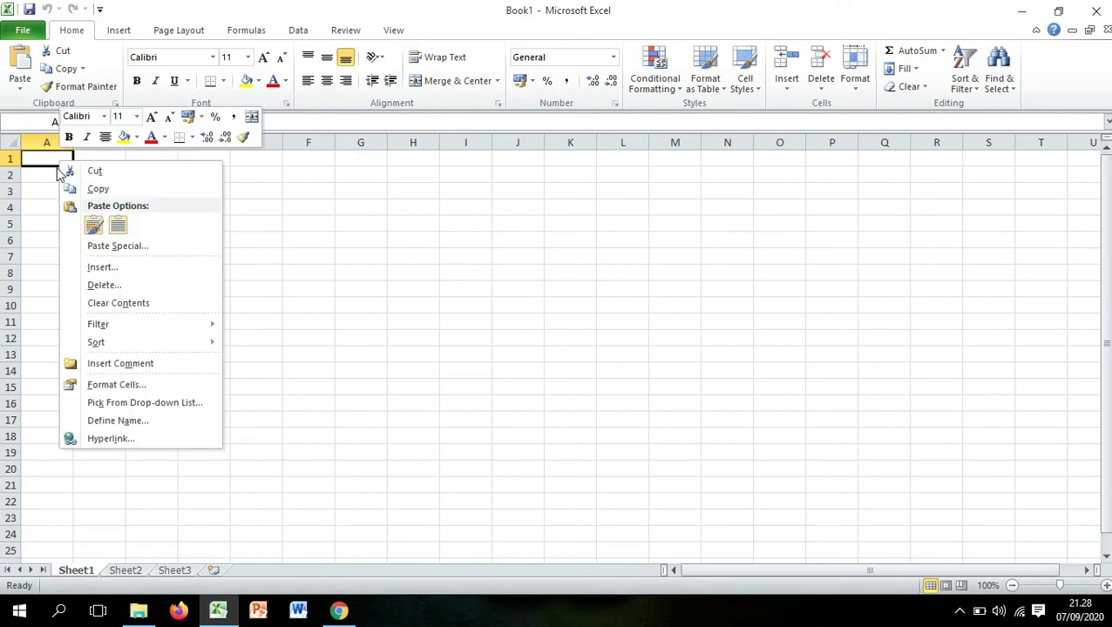
mouse_move(127, 327)
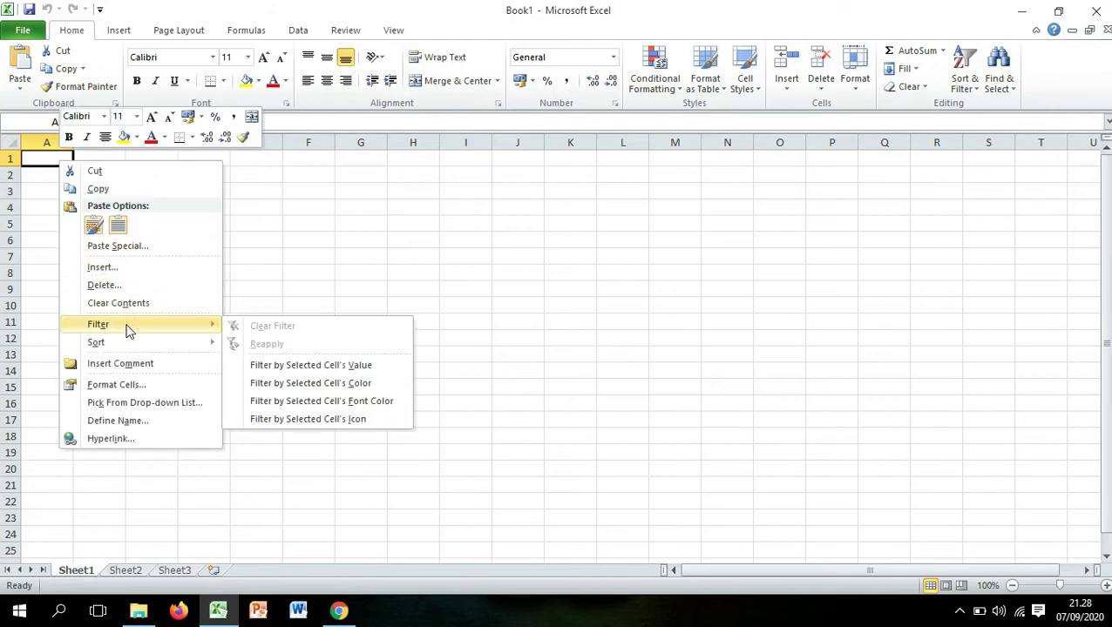
click(127, 228)
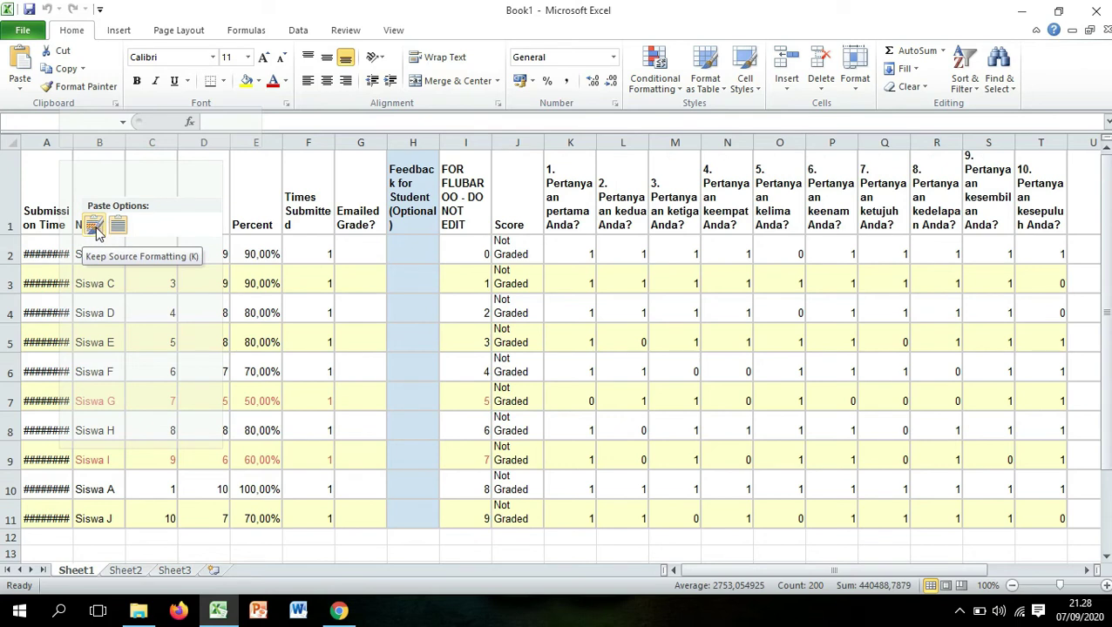
click(96, 227)
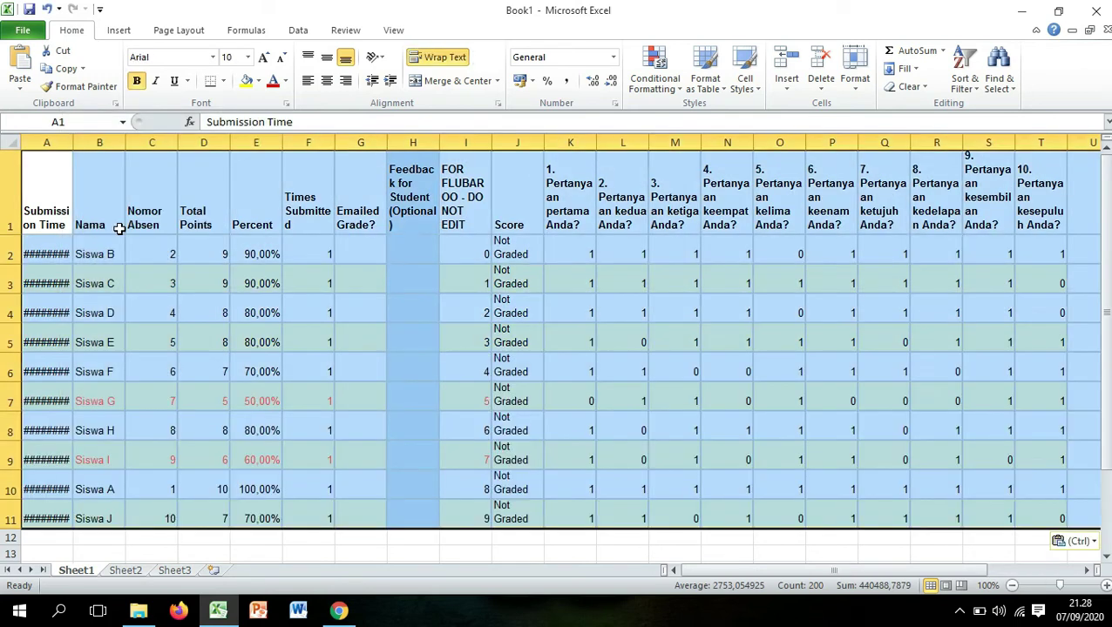
click(393, 302)
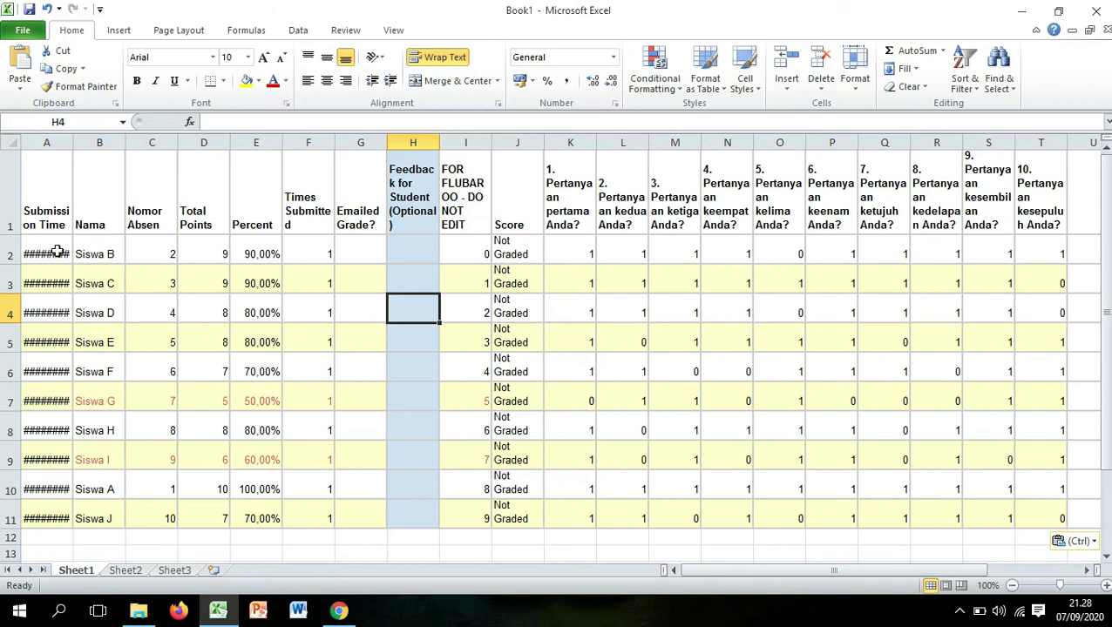
Step: Widen the Score column so Not Graded fits on one line, and slightly widen the Submission Time column
drag(745, 573, 679, 571)
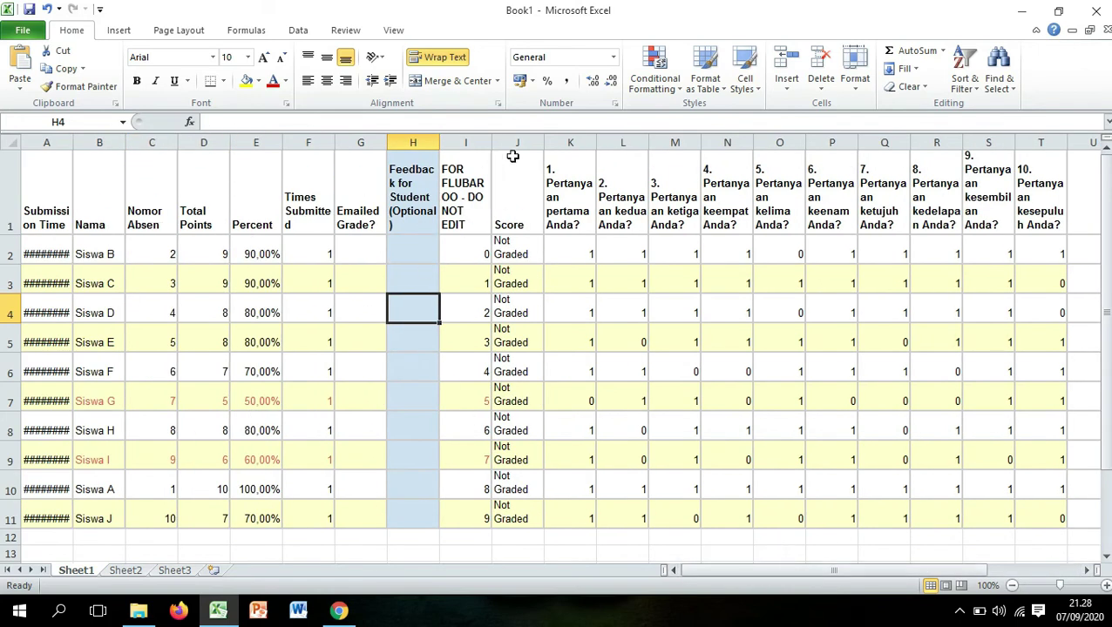
click(526, 253)
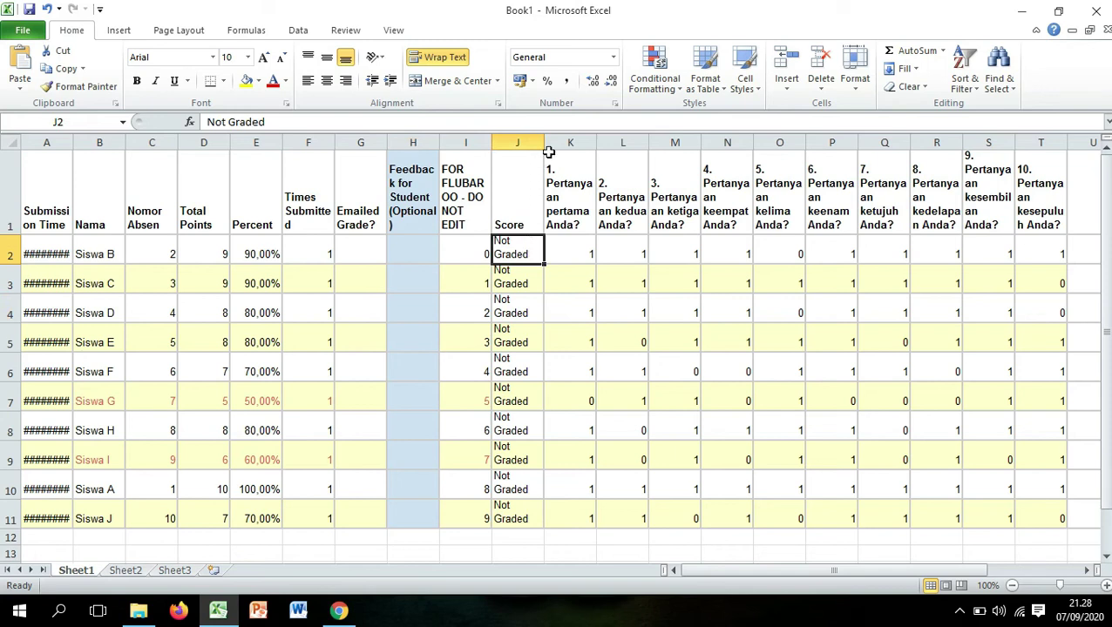
drag(544, 142, 554, 142)
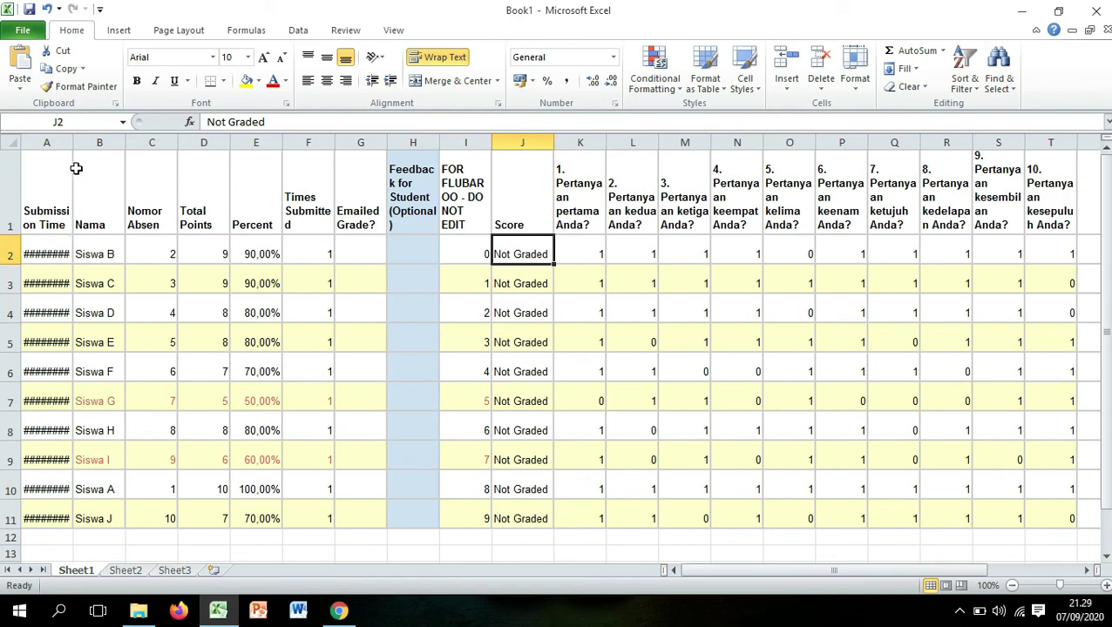
drag(74, 142, 124, 142)
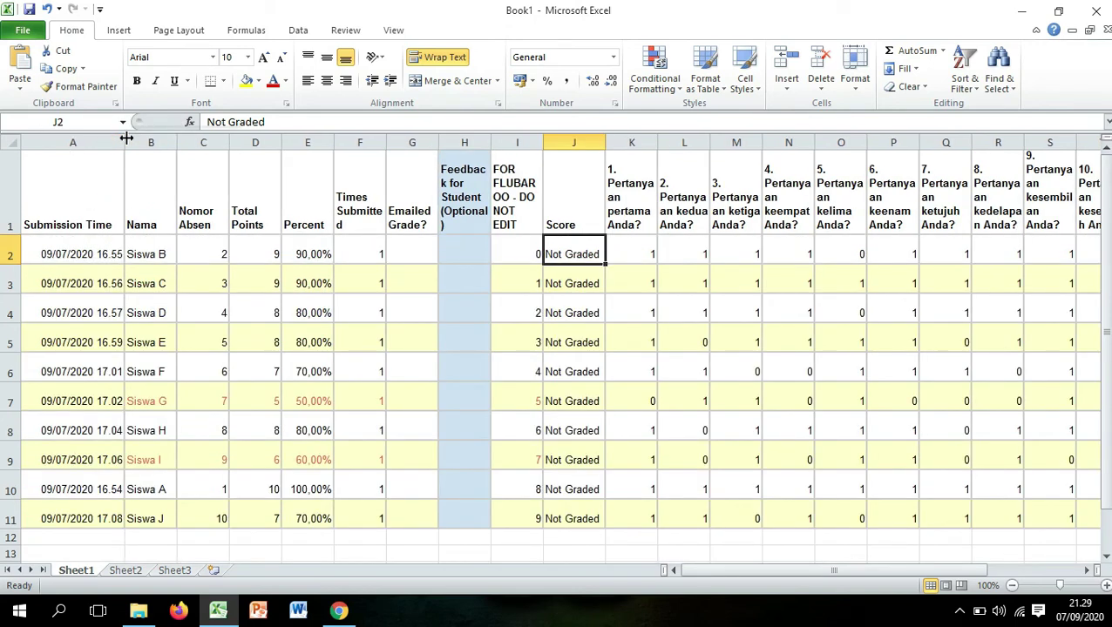
drag(126, 139, 63, 155)
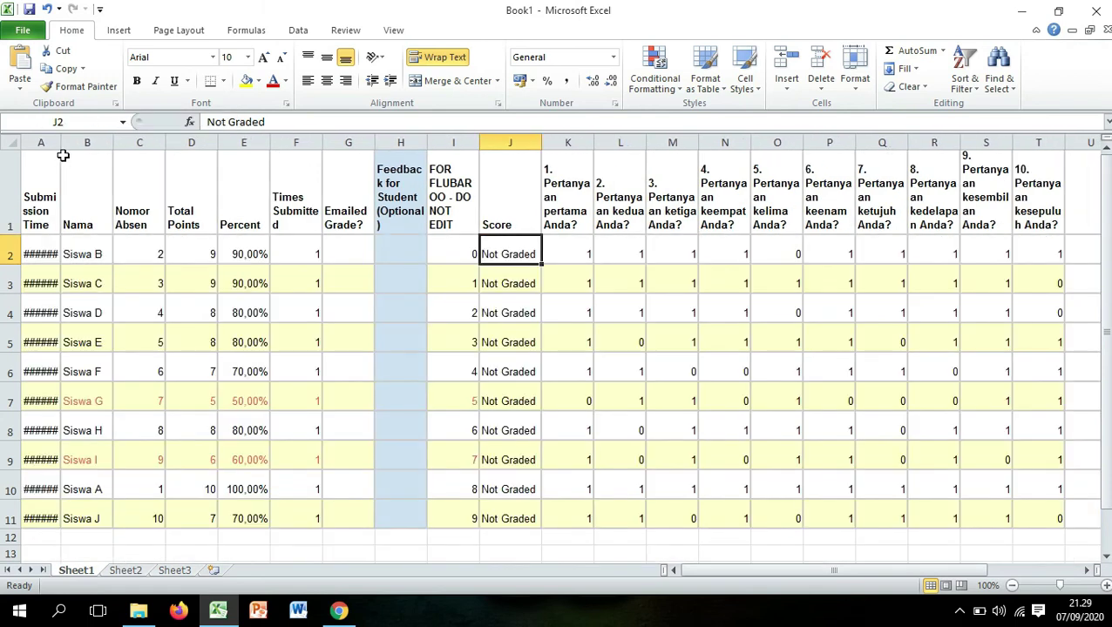
drag(61, 144, 71, 144)
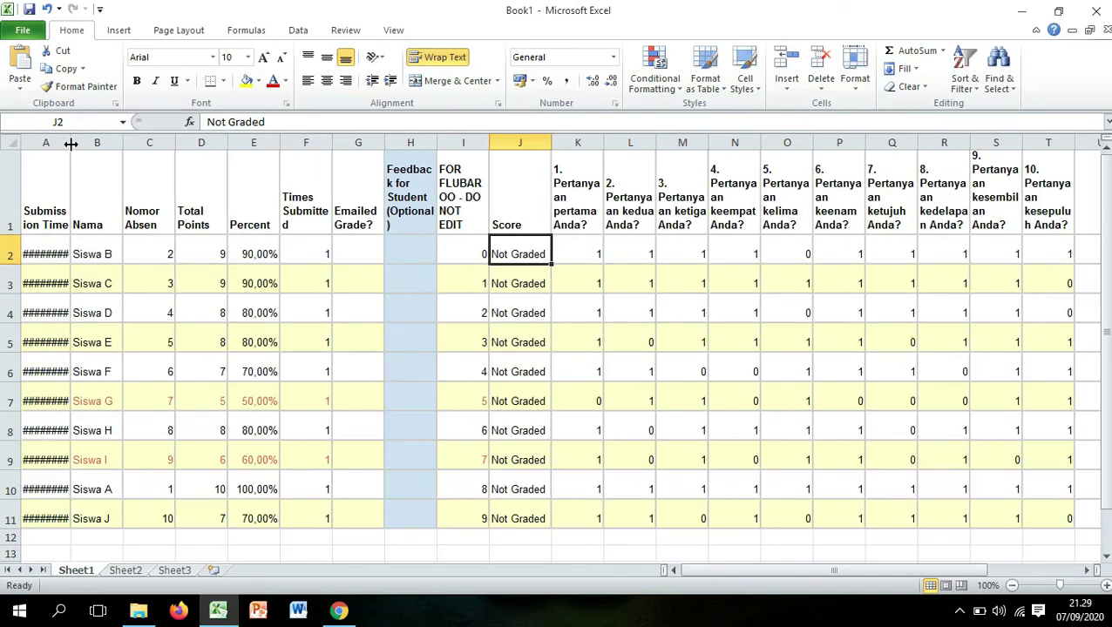
drag(69, 144, 88, 145)
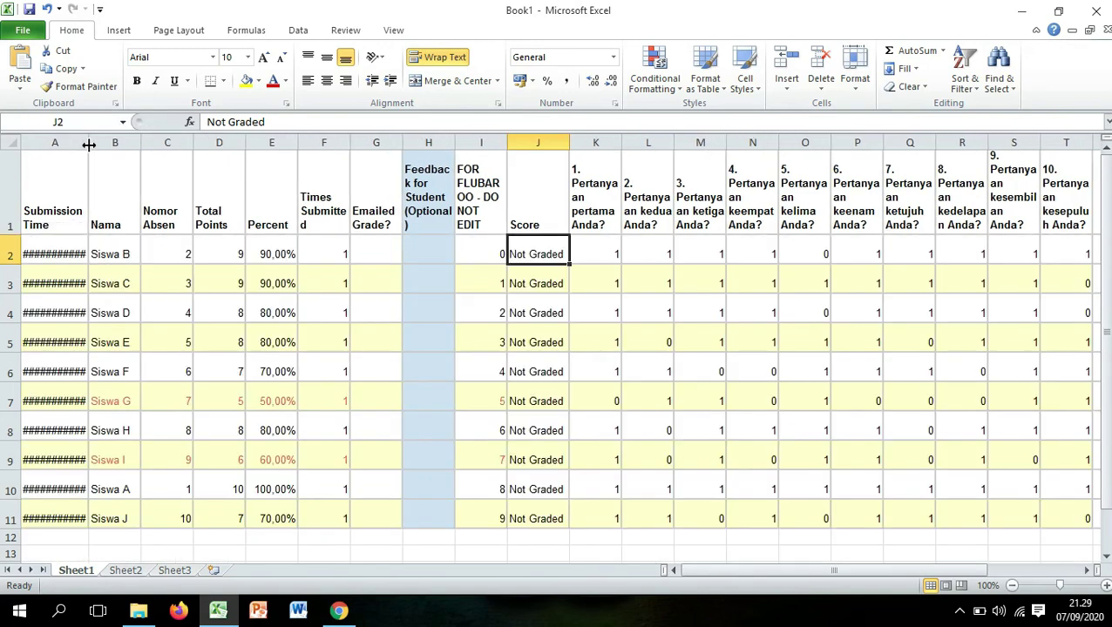
Step: Check the scores in the question columns of the pasted grade table
scroll(188, 287, down, 1)
scroll(188, 287, up, 1)
drag(726, 568, 771, 562)
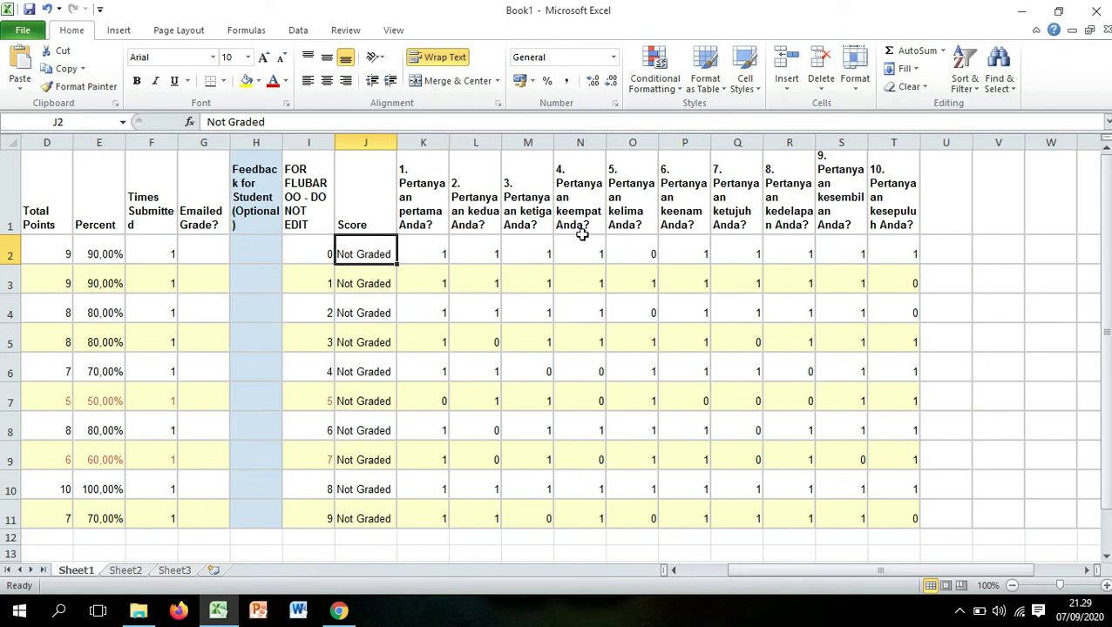
click(420, 221)
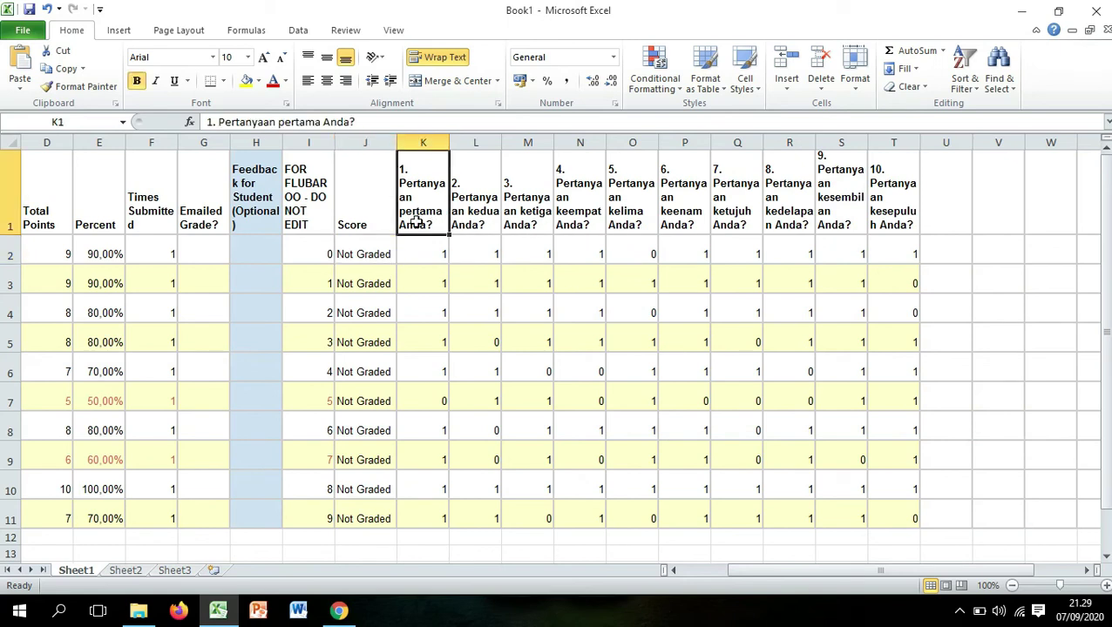
click(625, 200)
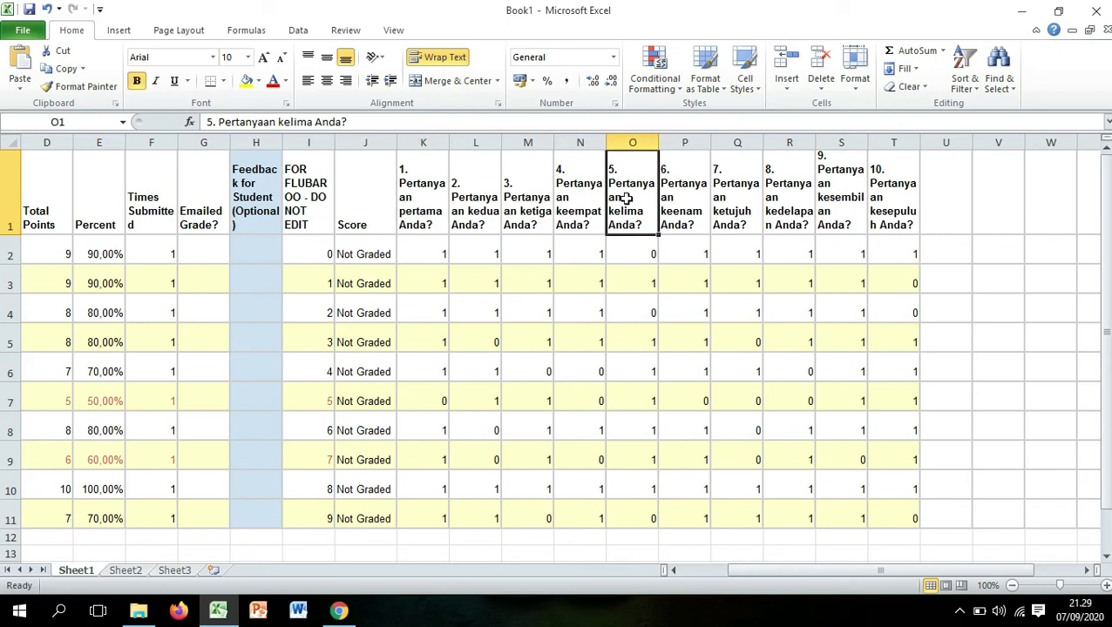
Step: Insert an empty column P in front of the column for question 6
click(679, 139)
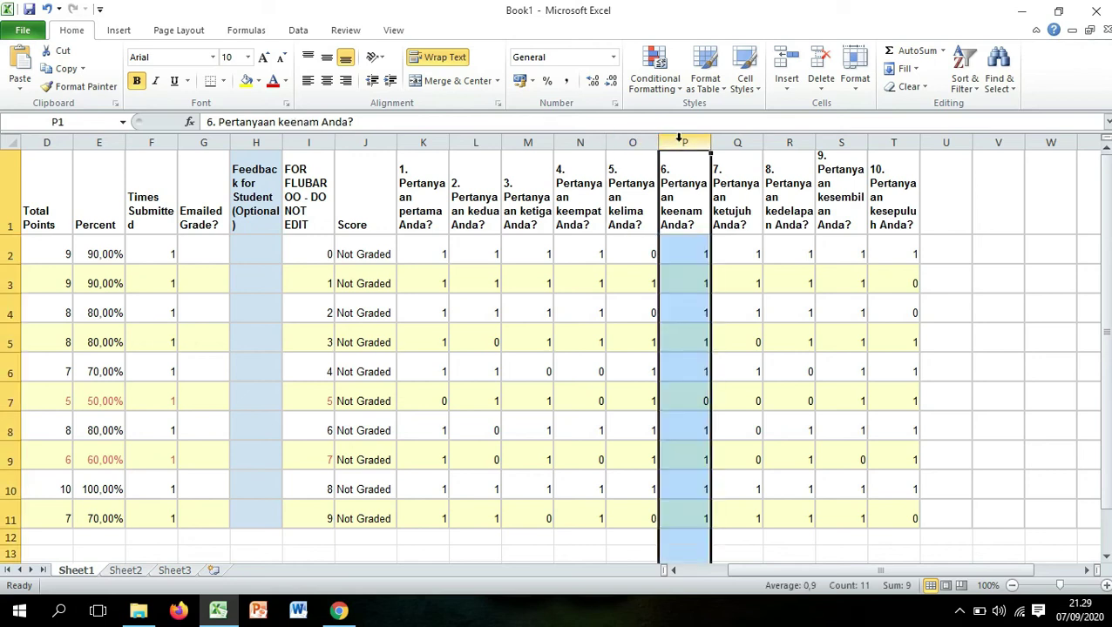
right_click(679, 140)
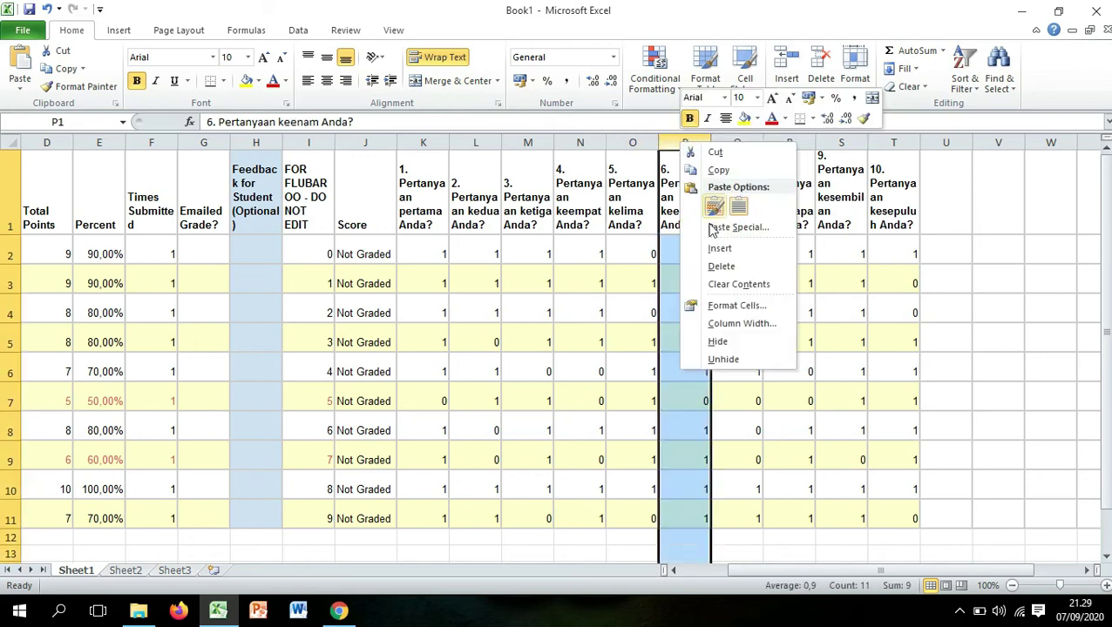
click(670, 140)
right_click(670, 141)
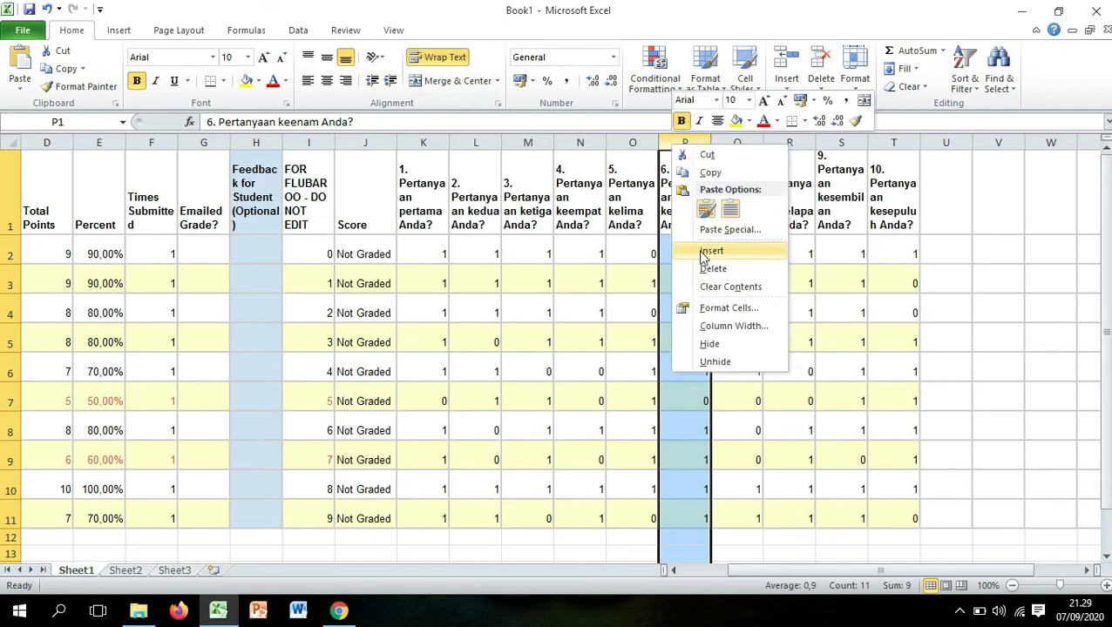
click(704, 252)
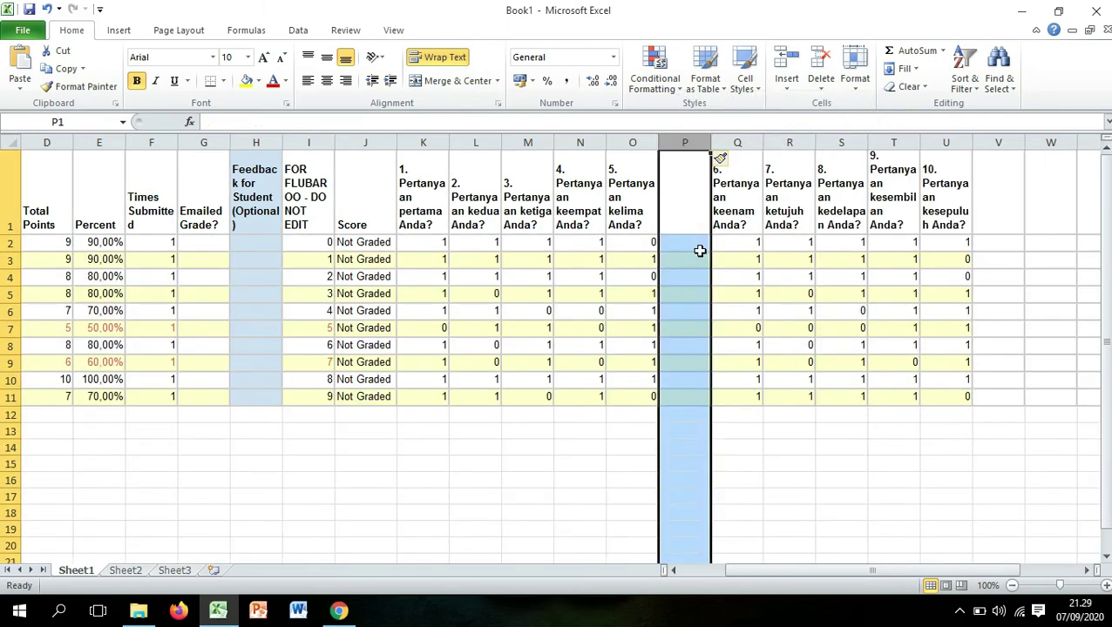
Step: Enter the heading "KD 1 / IPA" in P1 and "KD 2 / IPS" in V1, after question 10
click(672, 195)
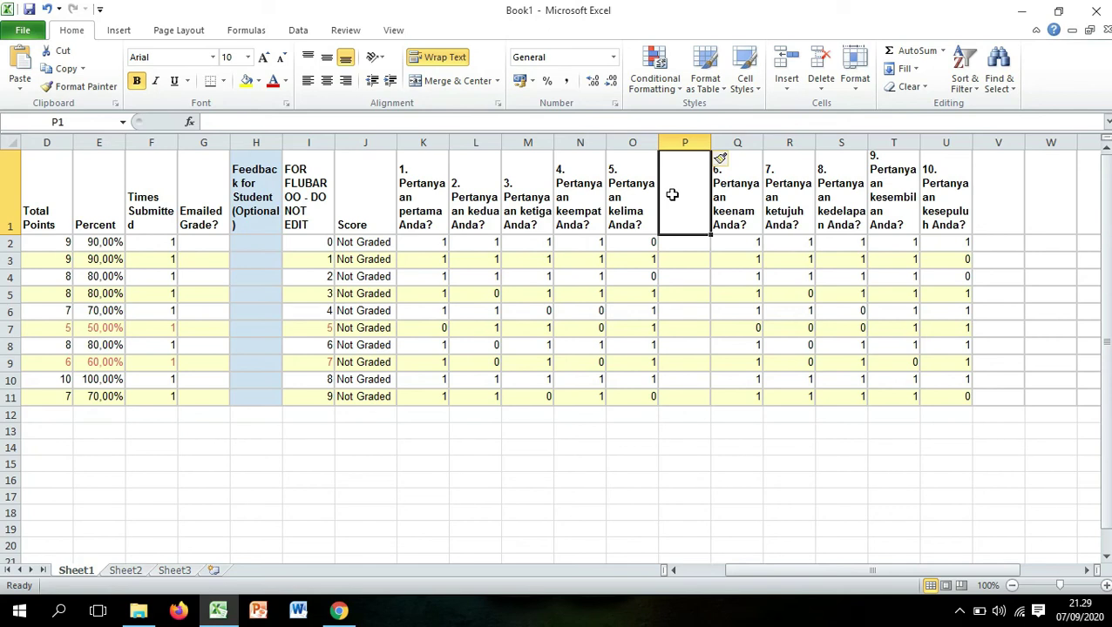
text(KD)
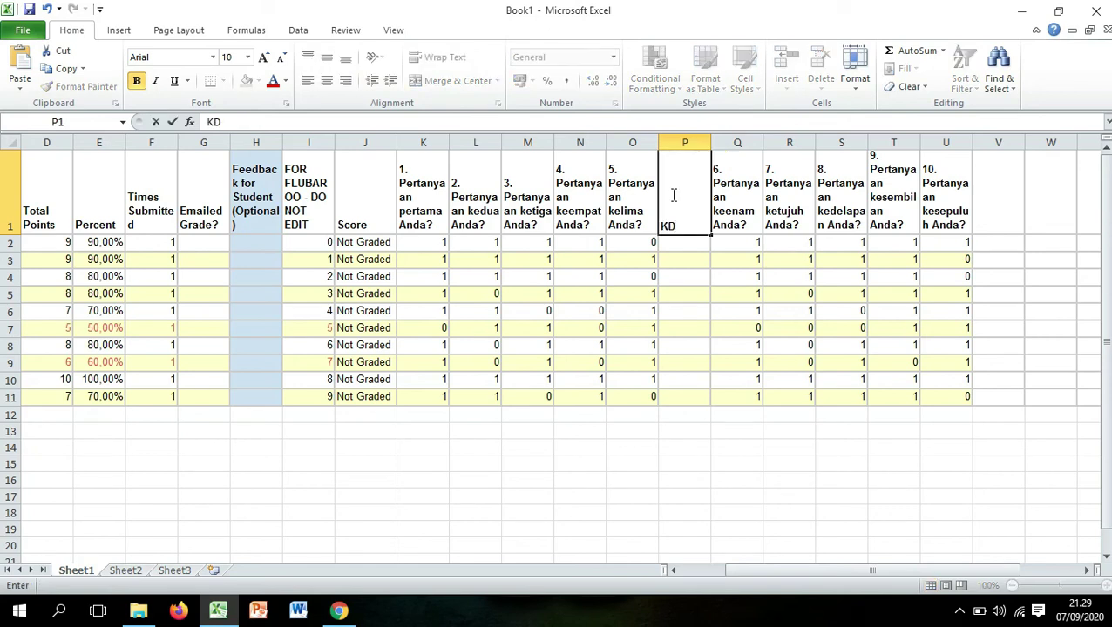
text( 1)
text(/ IPA)
click(993, 214)
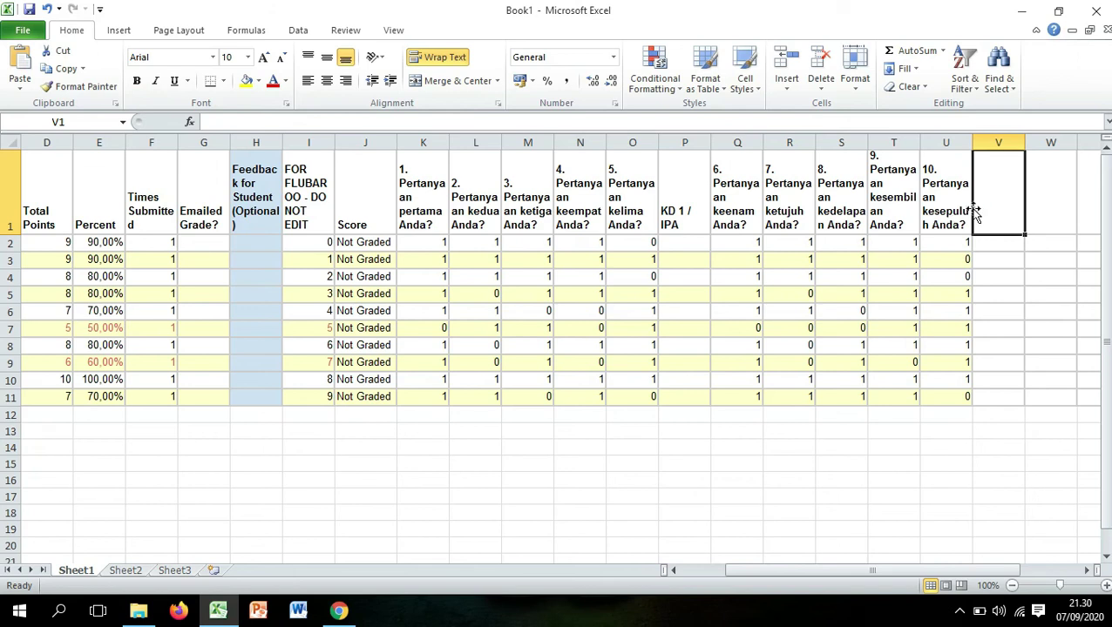
text(KD)
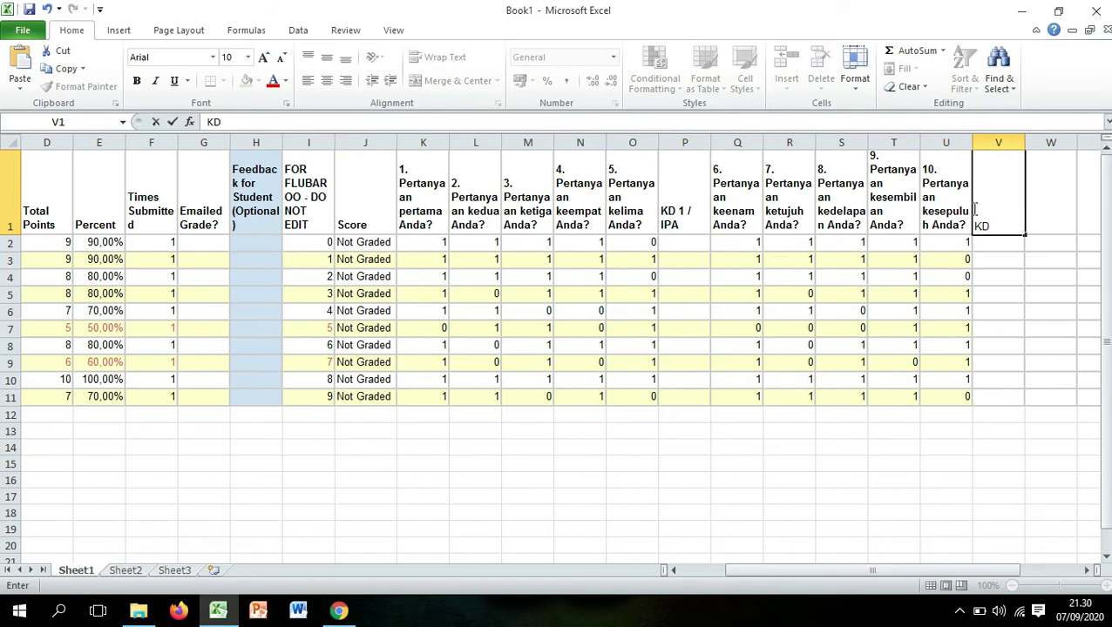
text( 2 / IPS)
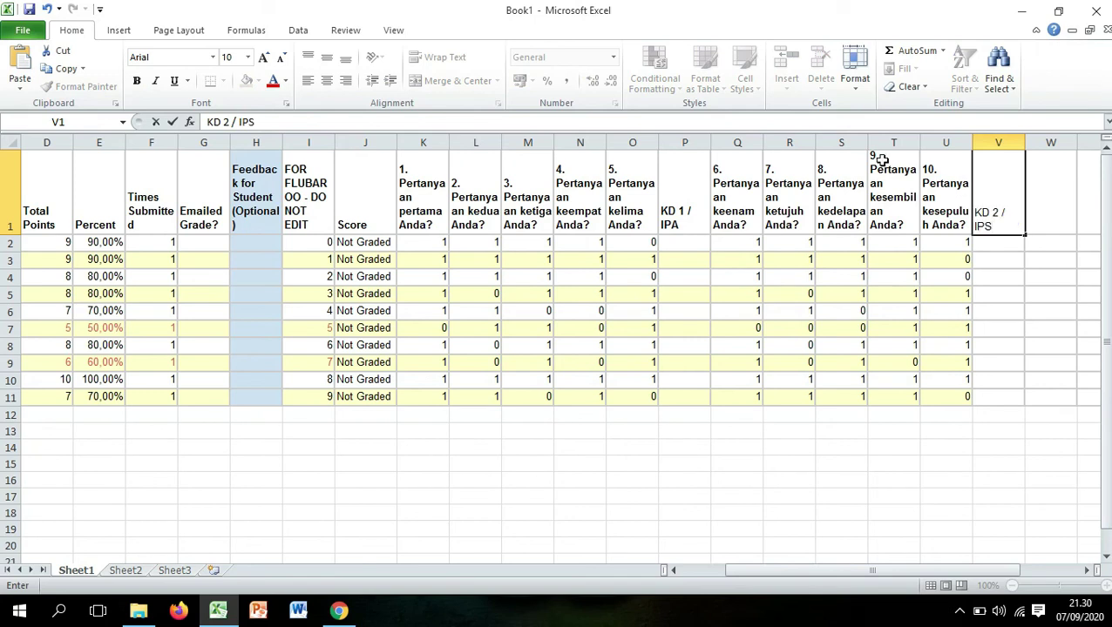
click(704, 427)
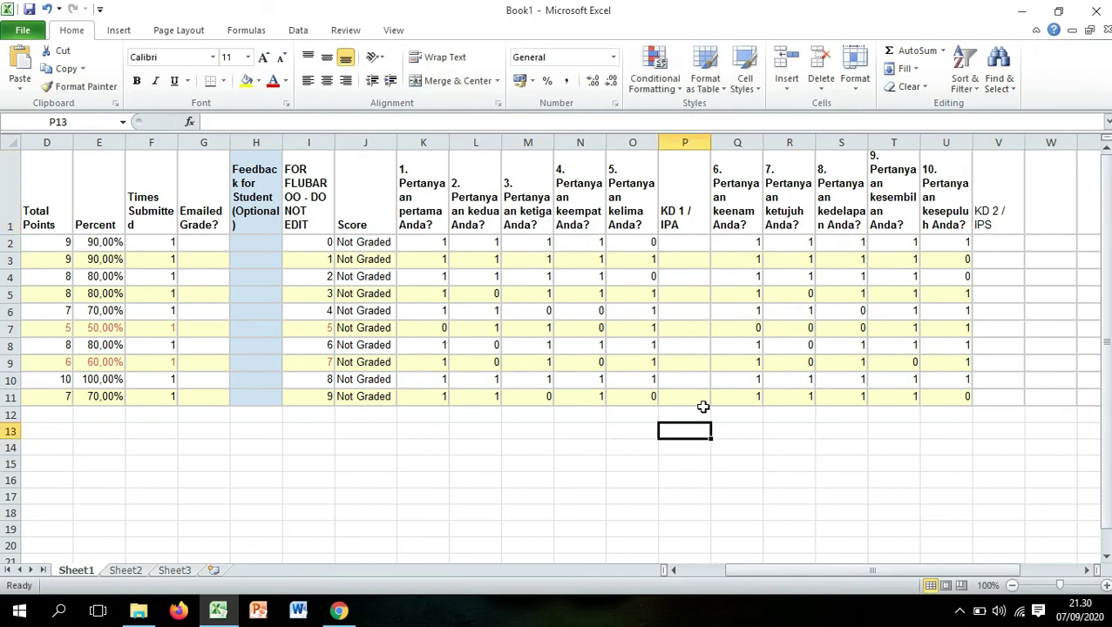
Step: Total questions 1 to 5 in P2 with =SUM(K2:O2) and fill the formula down to P11
click(693, 246)
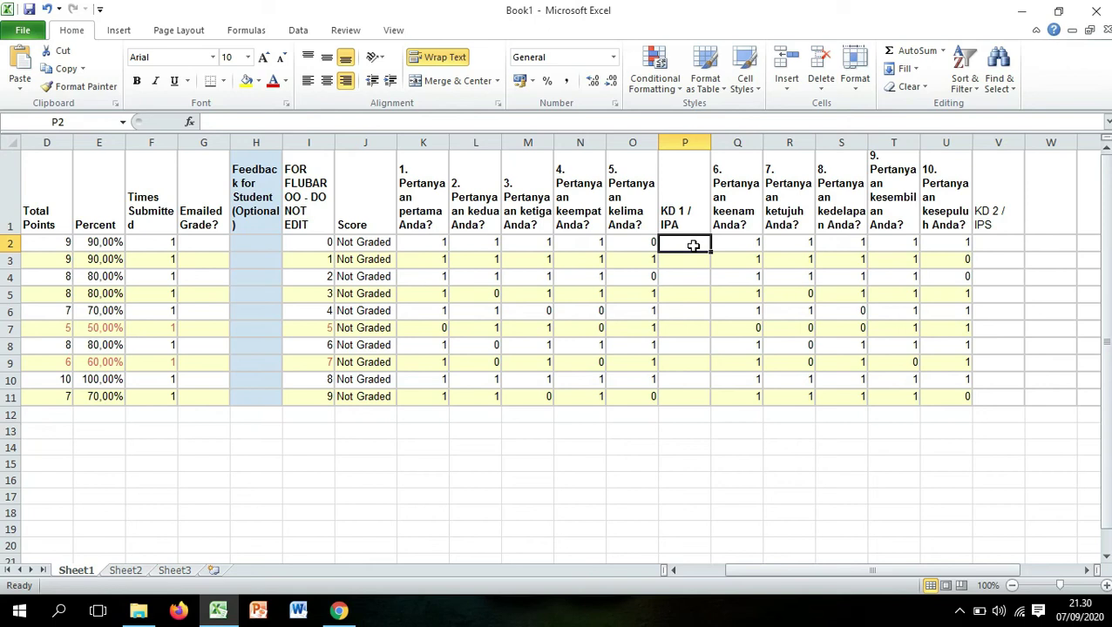
click(431, 242)
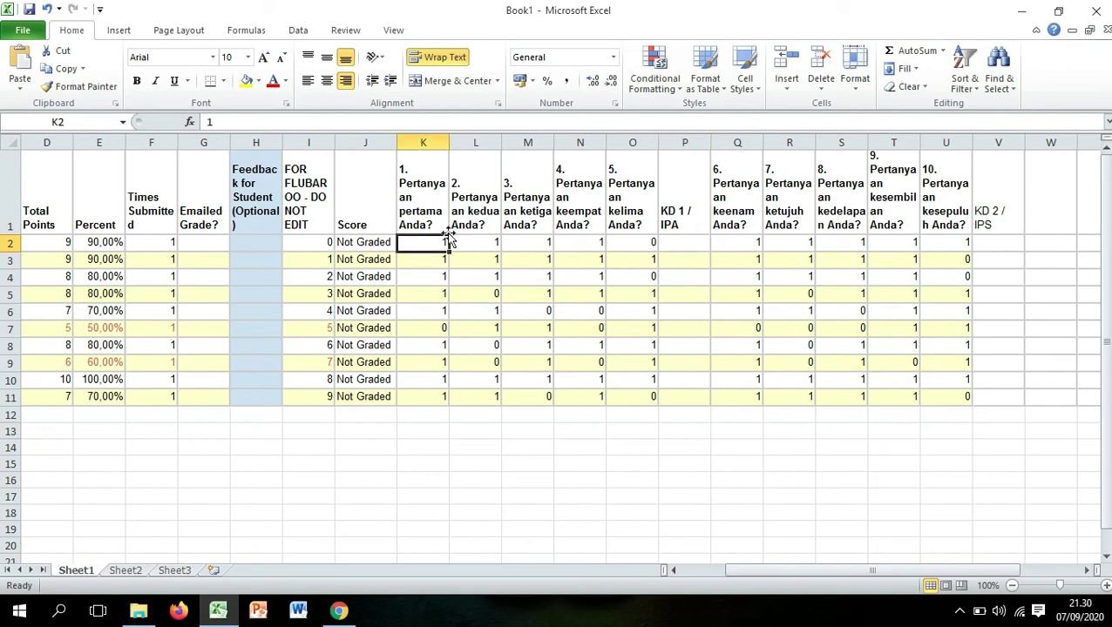
click(643, 242)
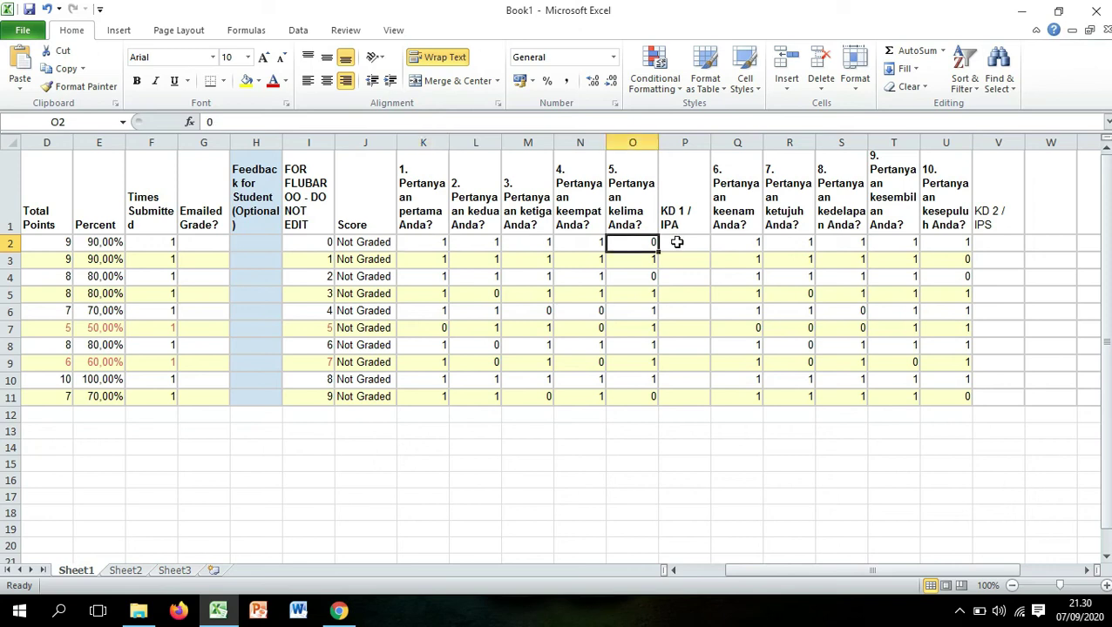
double_click(677, 242)
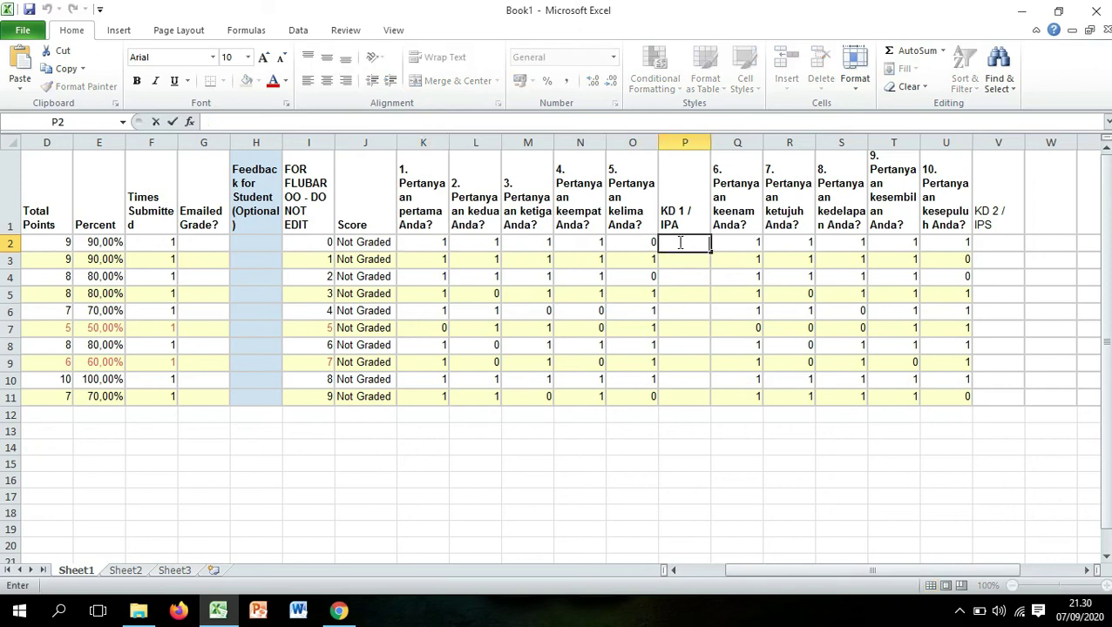
text(=s)
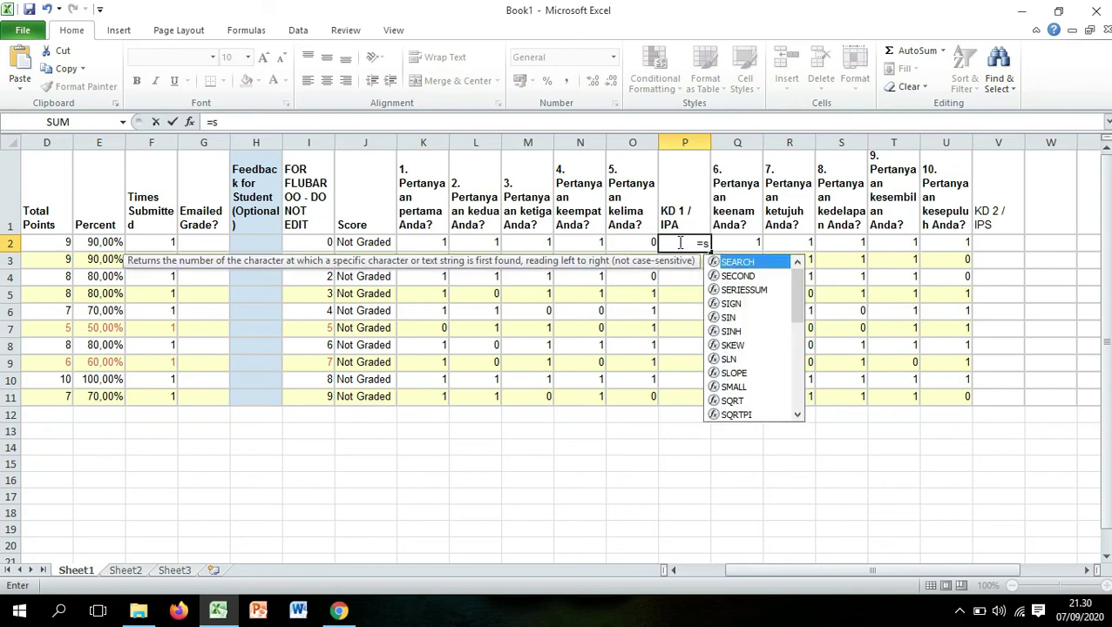
text(um)
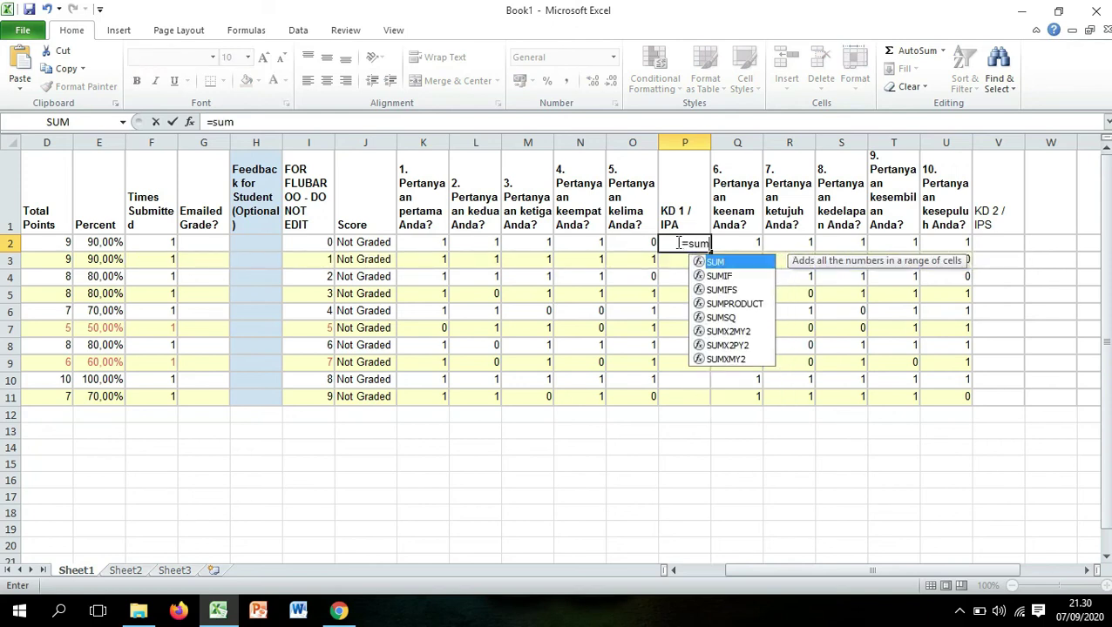
double_click(727, 264)
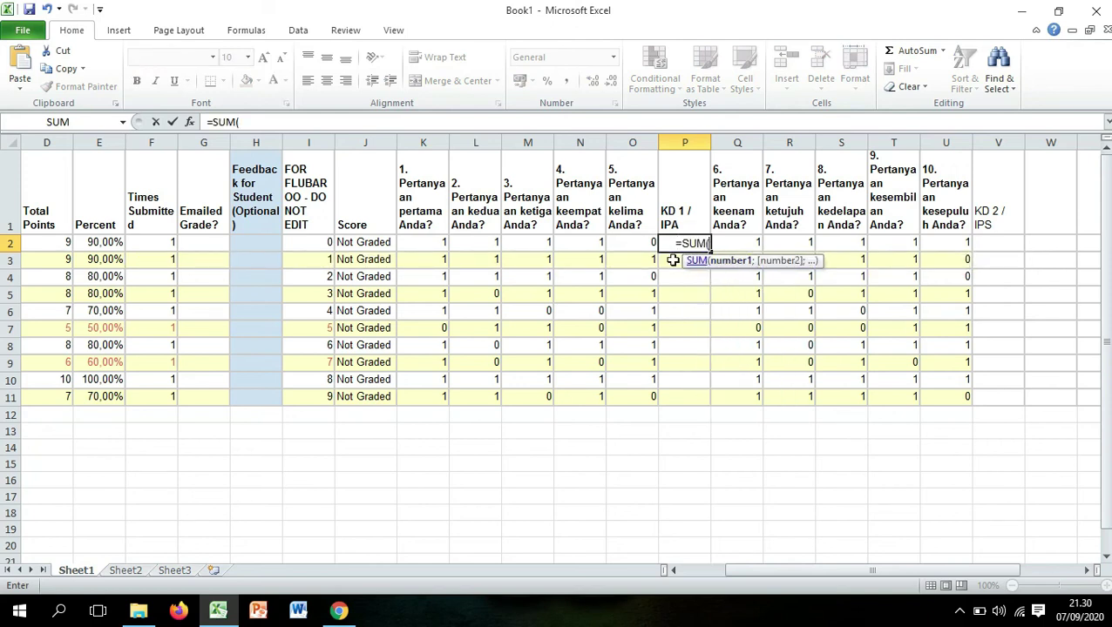
click(442, 244)
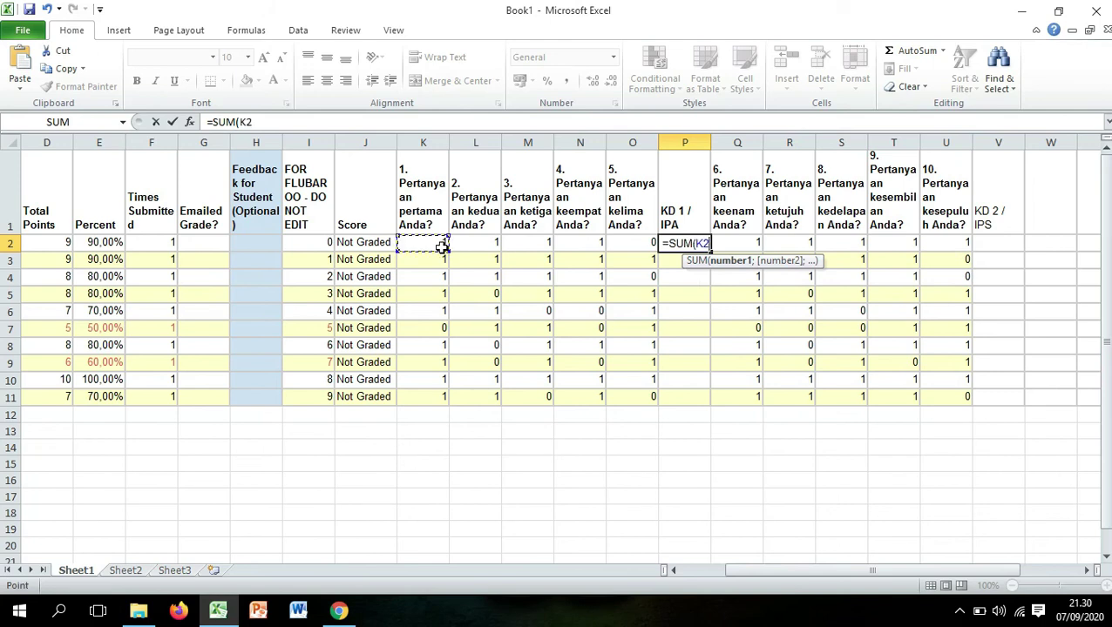
drag(627, 245, 620, 246)
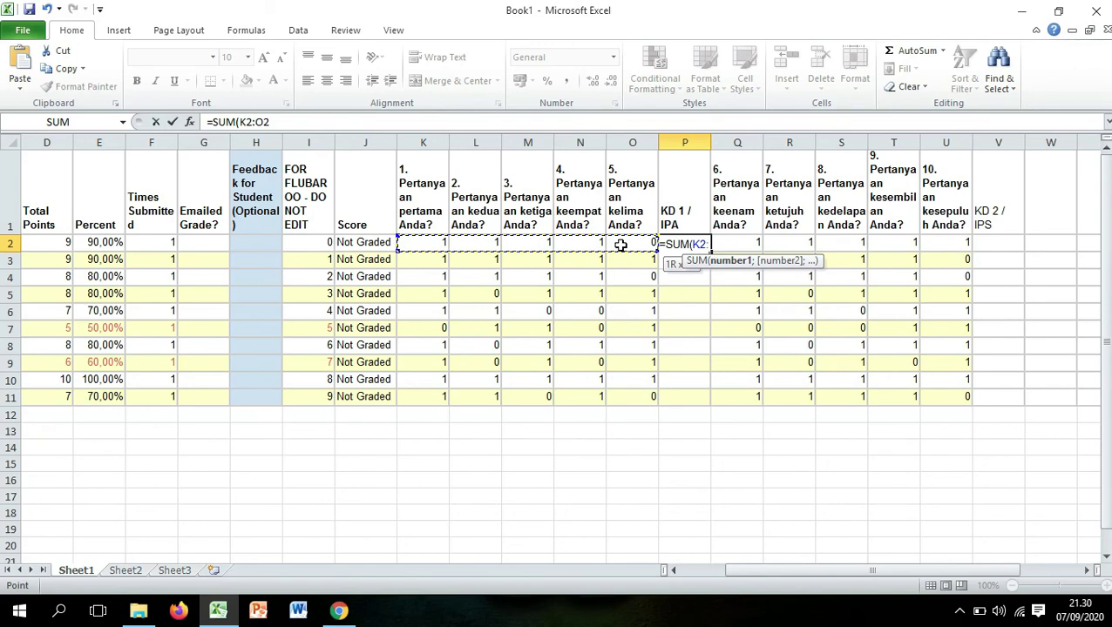
text())
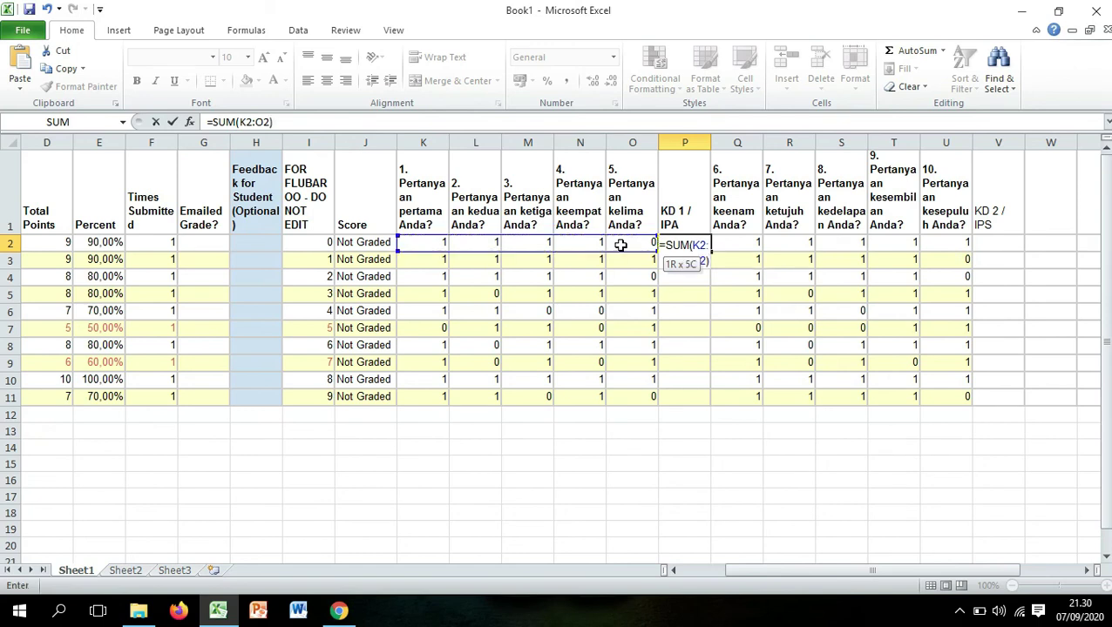
key(Return)
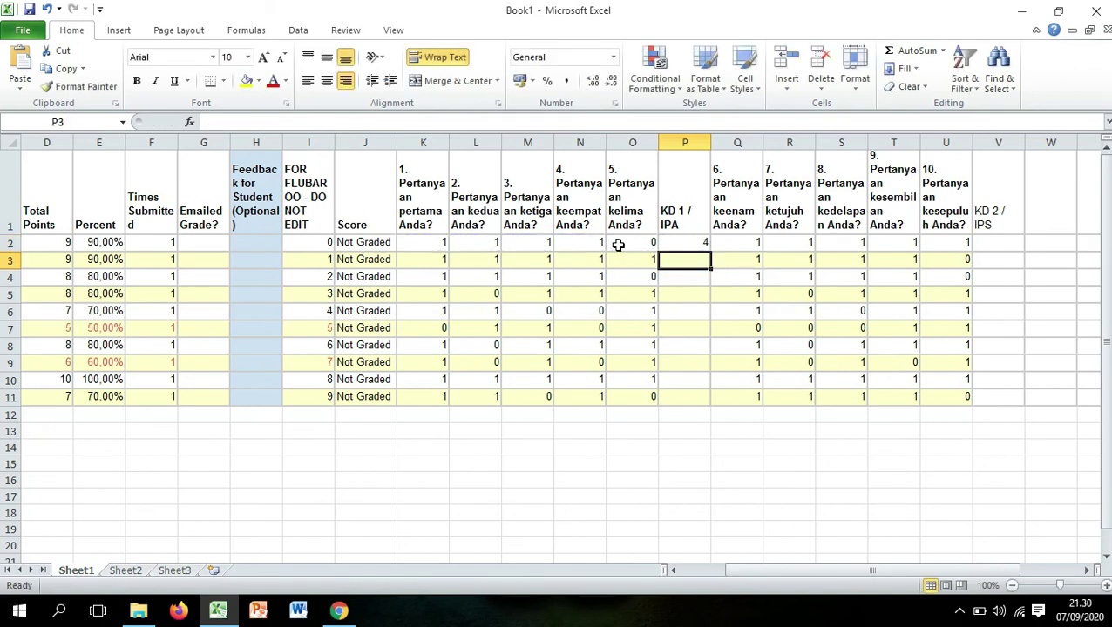
click(687, 242)
drag(711, 252, 707, 404)
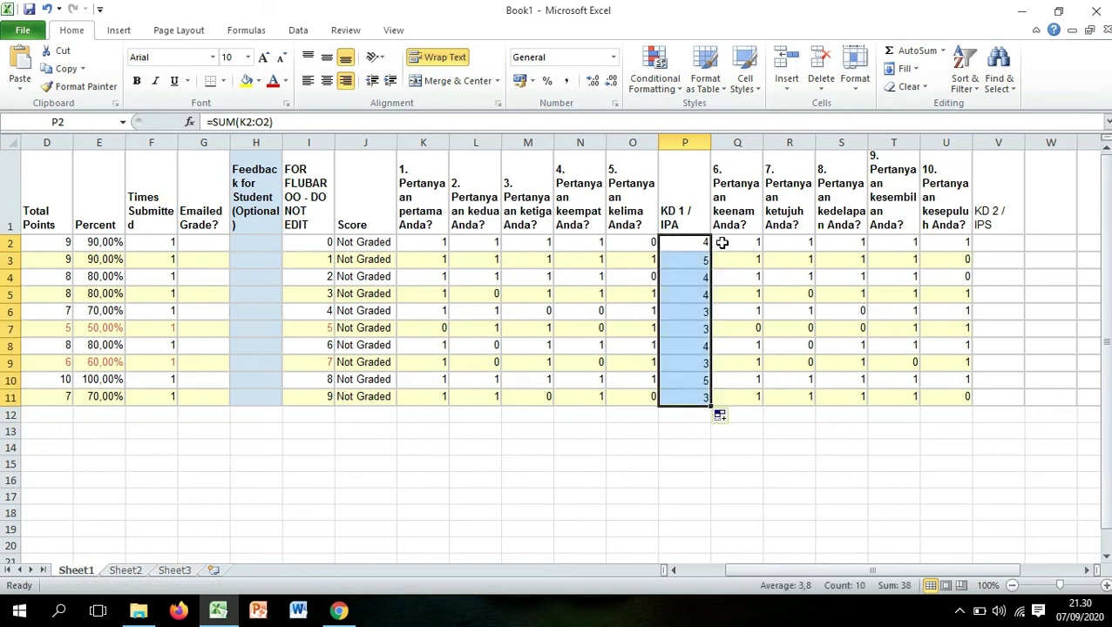
Step: Total questions 6 to 10 in V2 with =SUM(Q2:U2) and fill the formula down to V11
click(980, 245)
text(=)
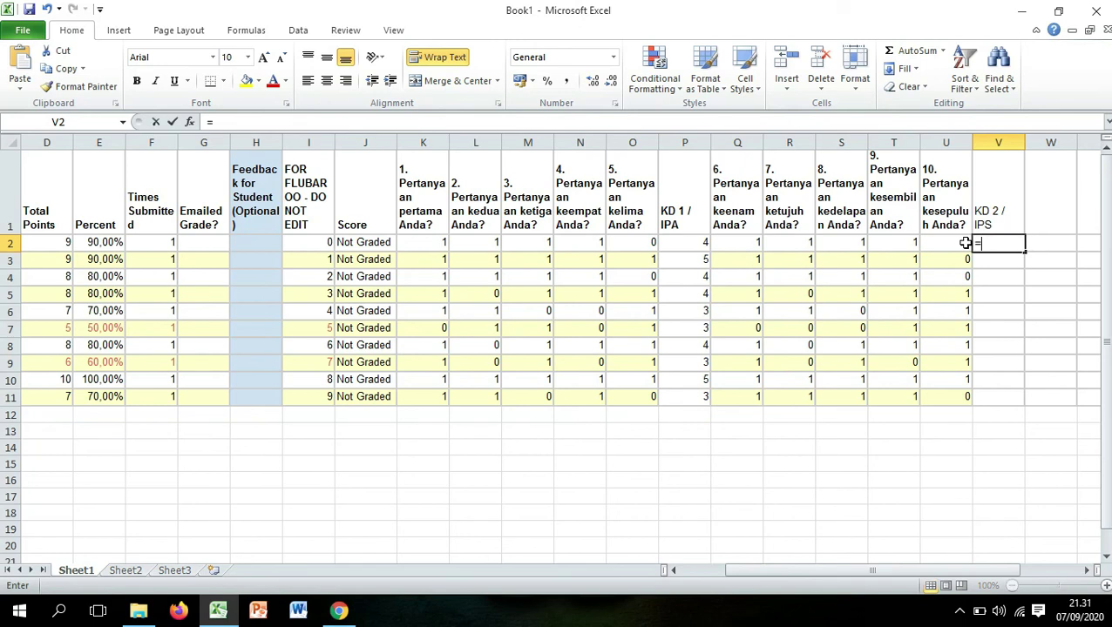
text(sum)
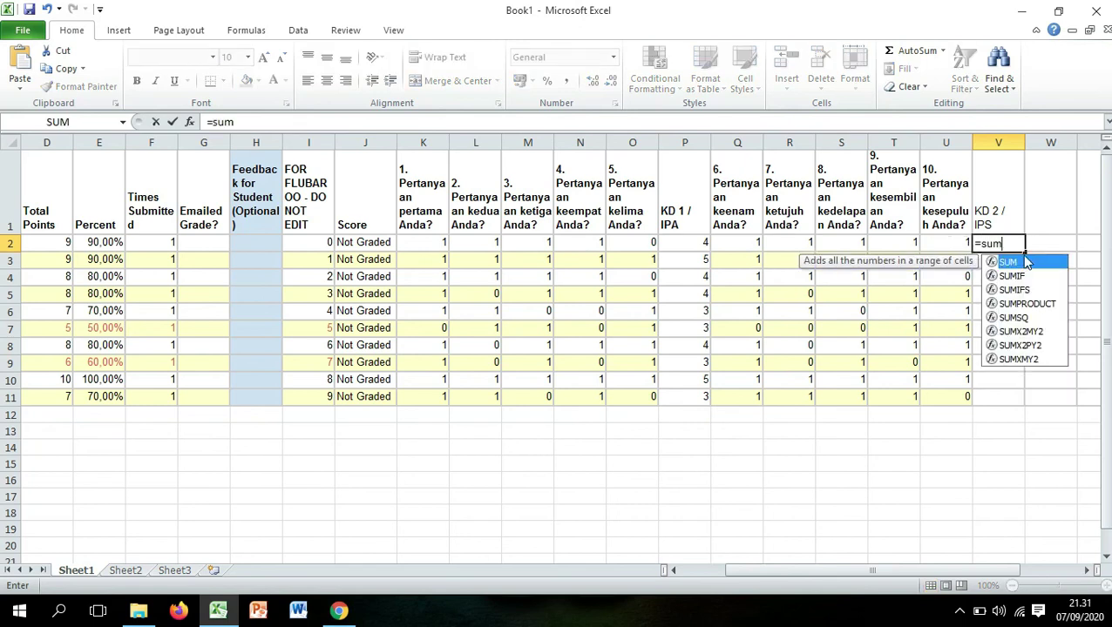
double_click(1011, 263)
click(742, 244)
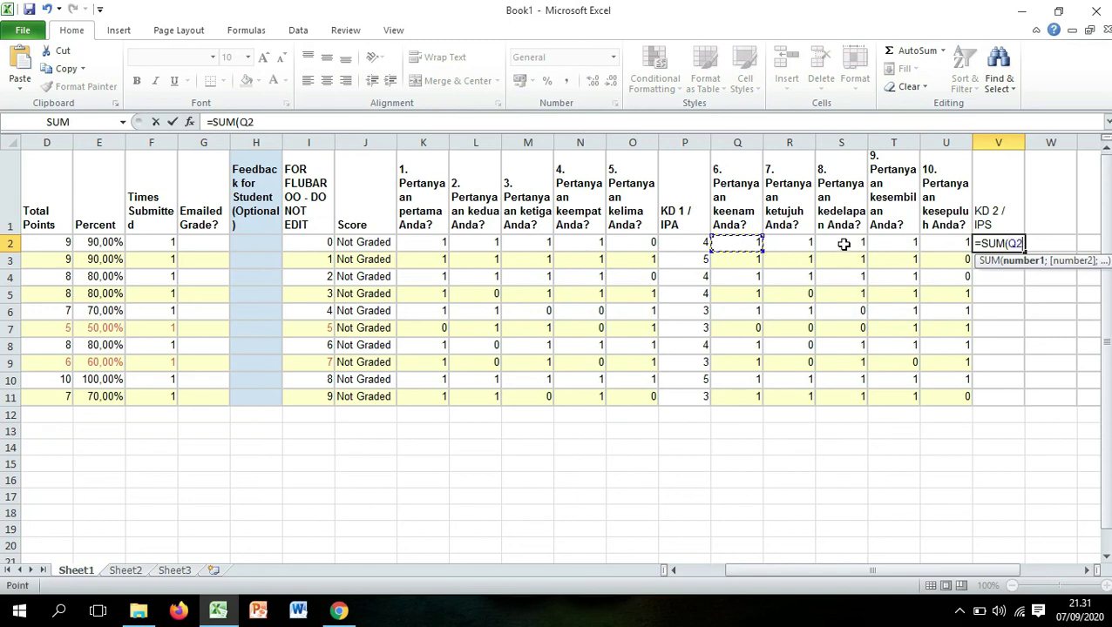
shift+click(931, 243)
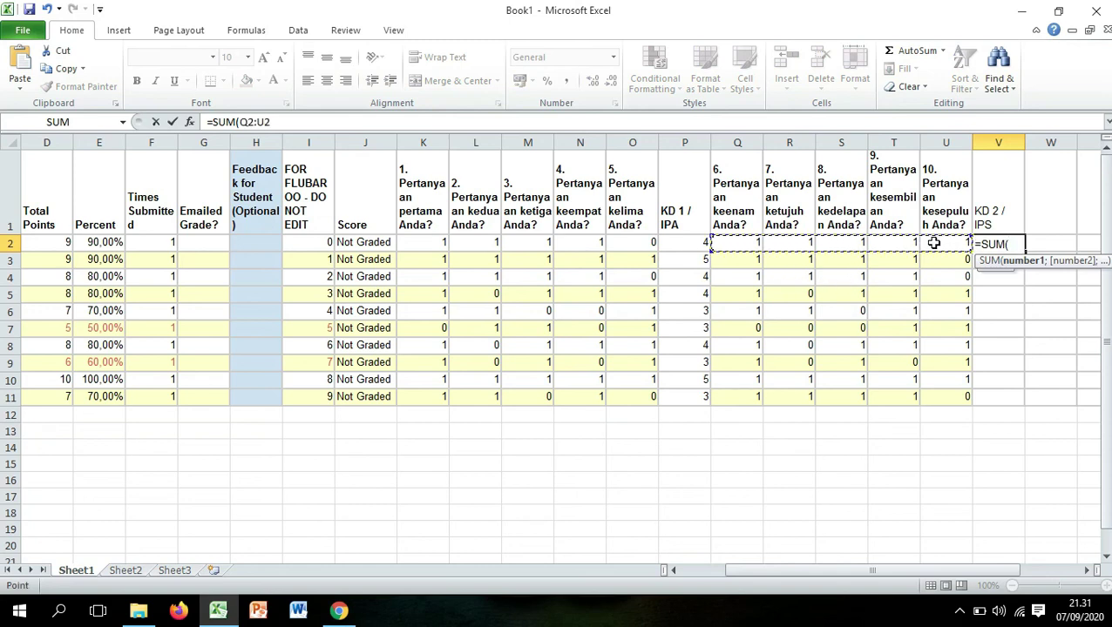
text())
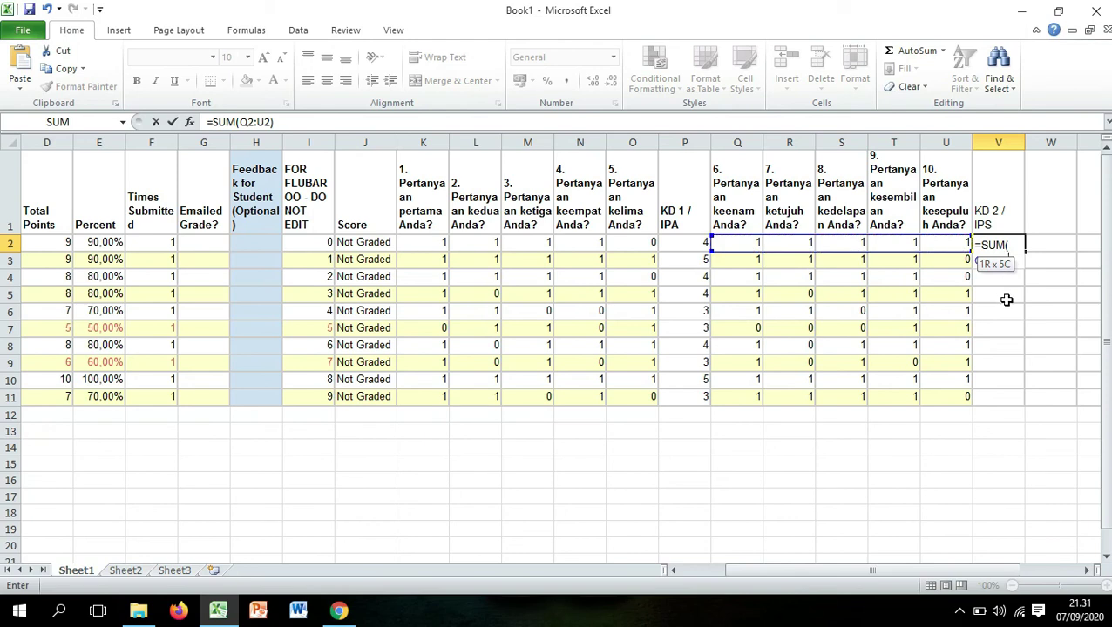
key(Return)
click(994, 246)
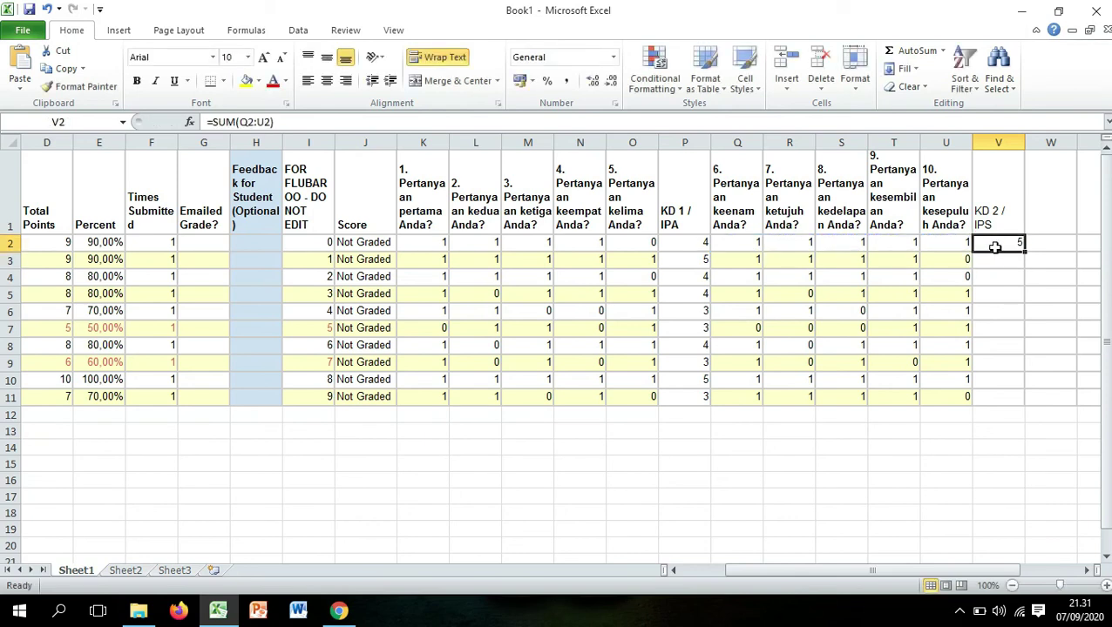
drag(1024, 255, 1021, 414)
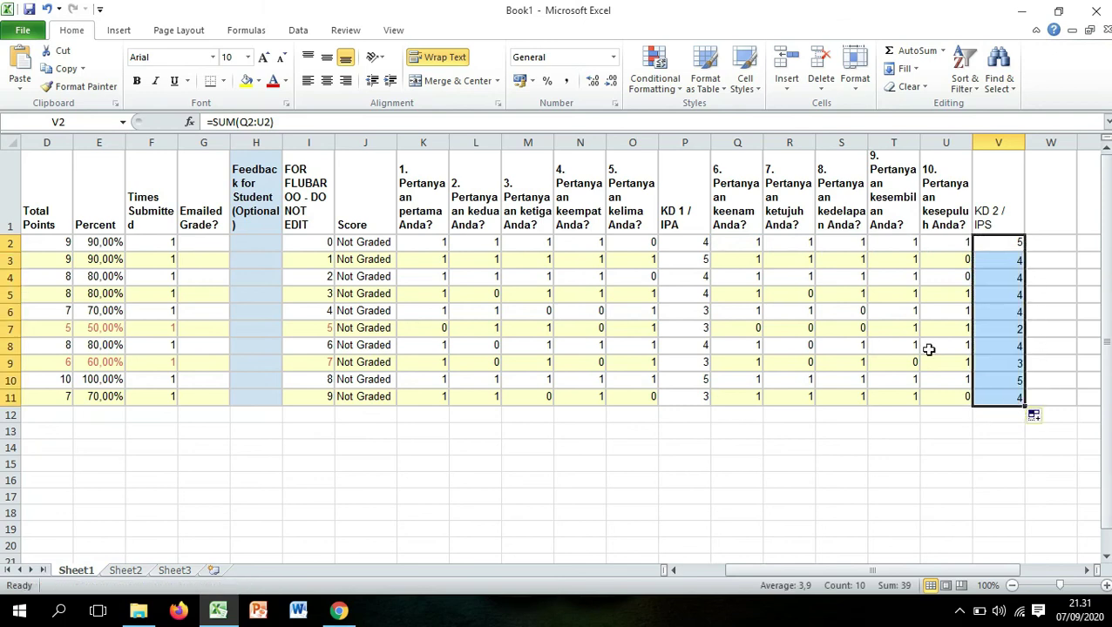
Step: Check the KD 1 / IPA totals in column P against the first student's scores for questions 1 to 5
click(697, 249)
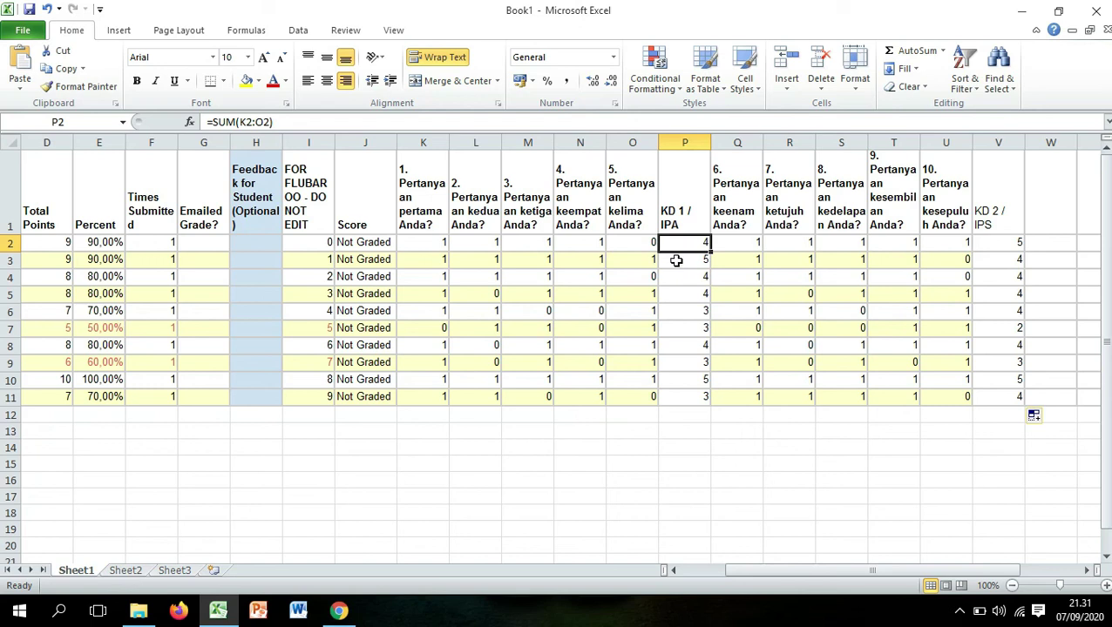
click(679, 259)
click(684, 279)
click(683, 299)
click(679, 327)
click(672, 221)
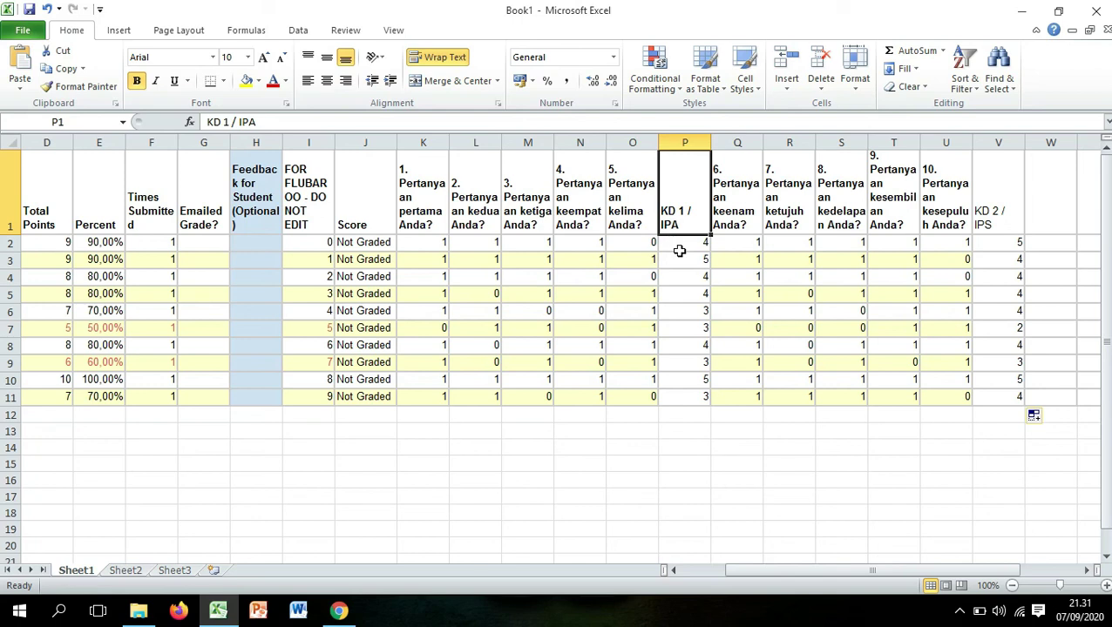
click(686, 247)
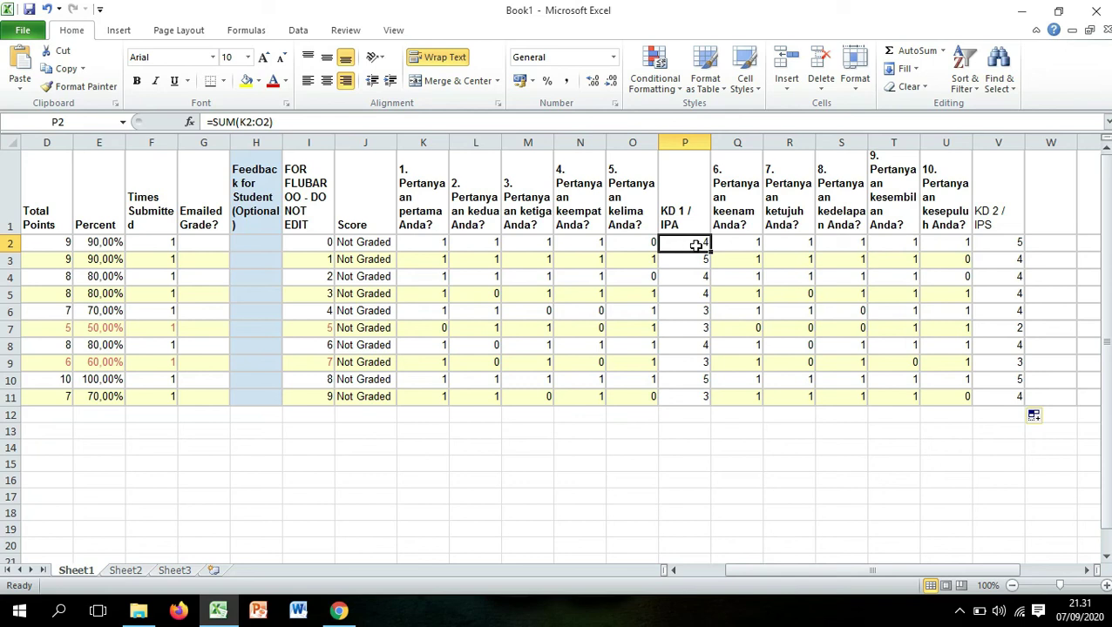
click(440, 242)
click(638, 244)
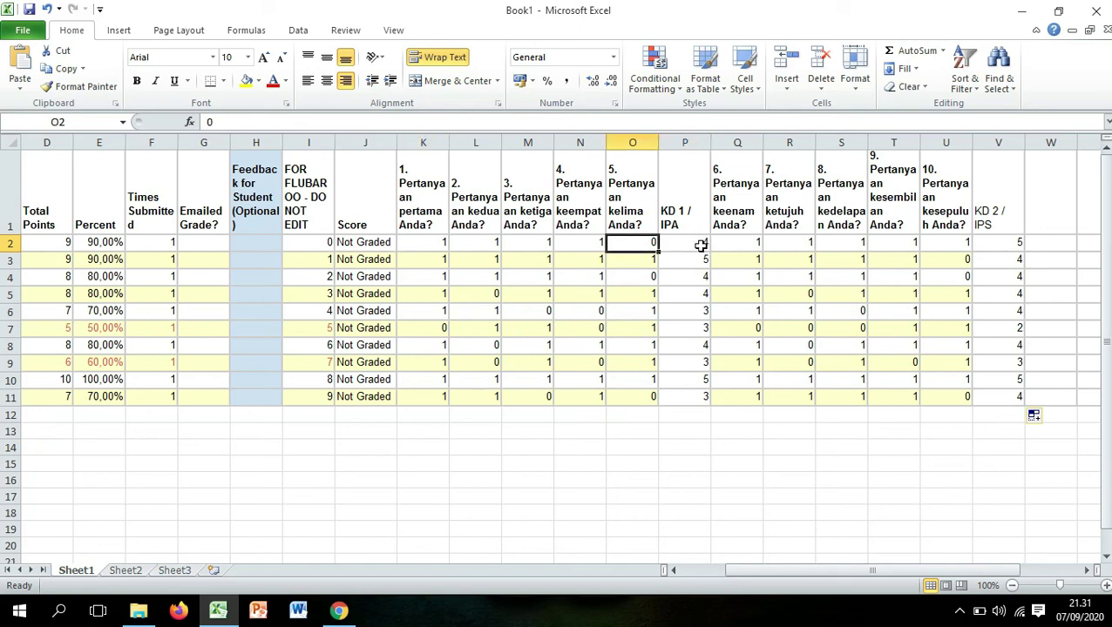
click(444, 243)
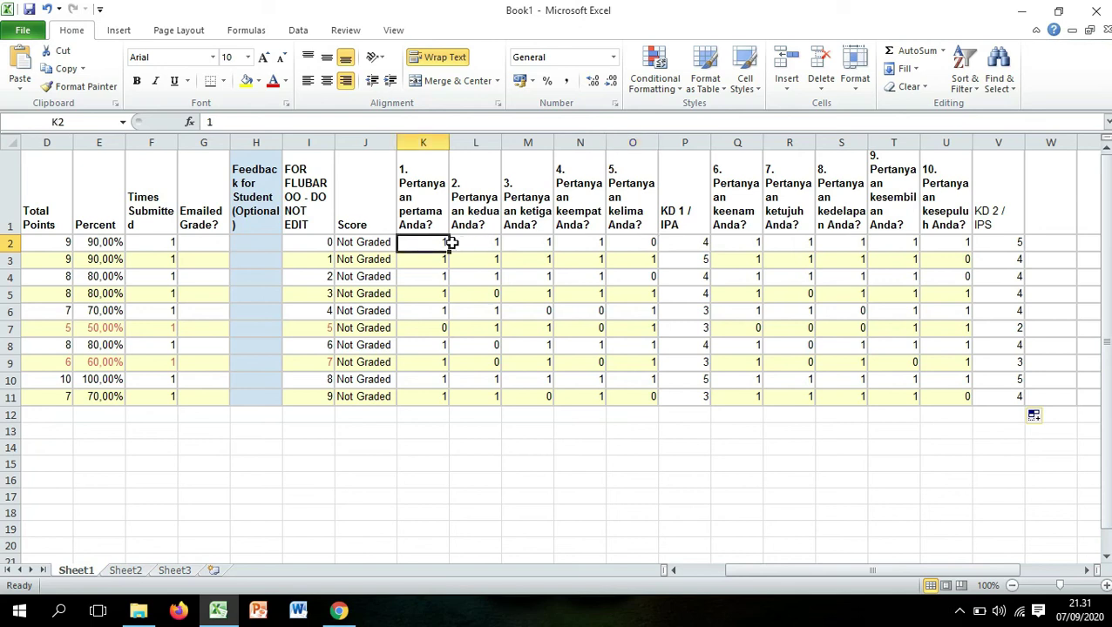
click(636, 243)
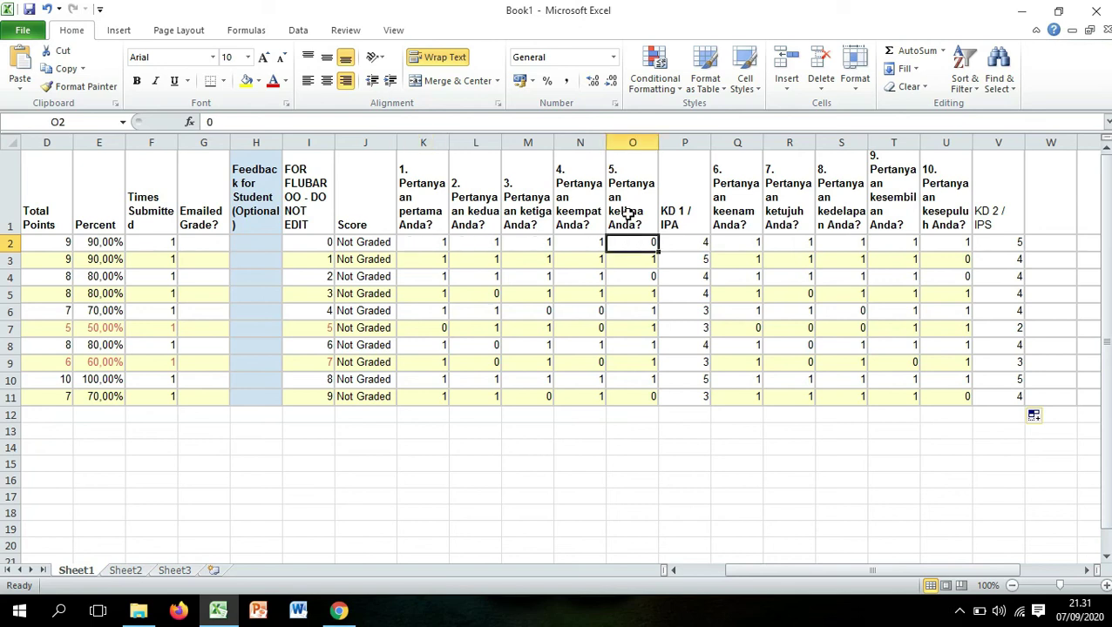
Step: Scale the KD 1 / IPA total in P2 with =SUM(K2:O2)*20 and fill the formula down to P11
click(613, 174)
click(427, 196)
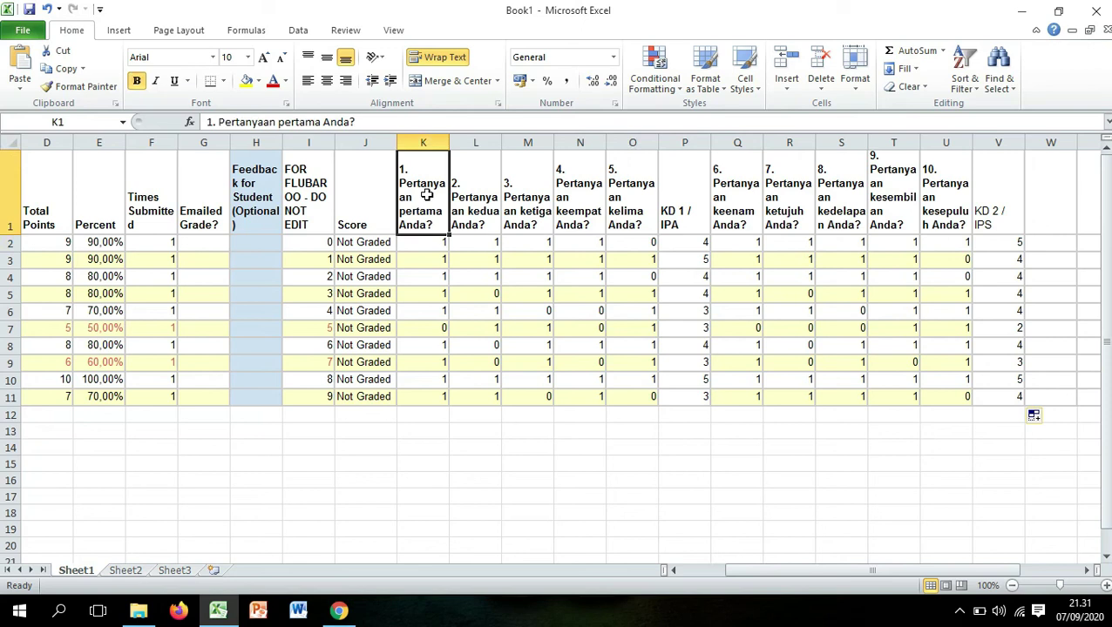
click(617, 177)
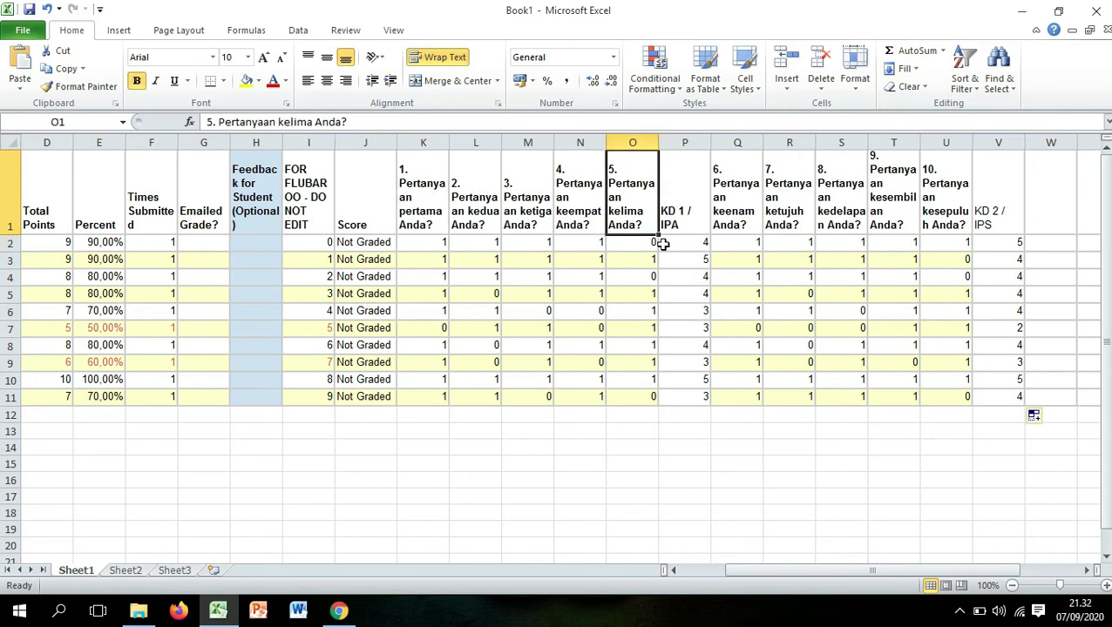
click(678, 244)
key(alt+equal)
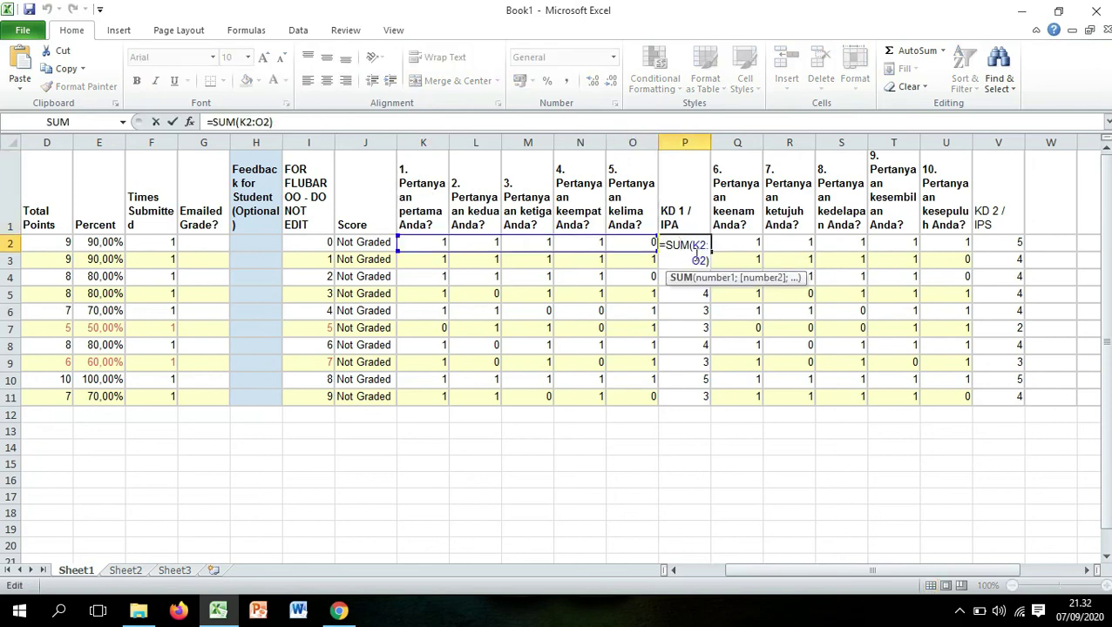
click(290, 123)
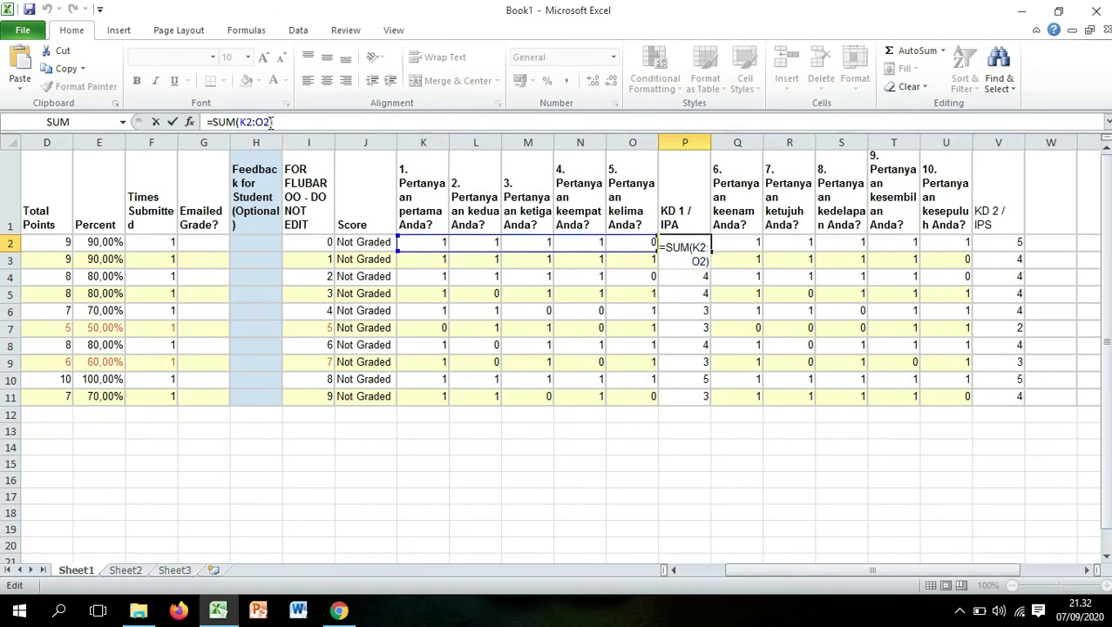
text(*2)
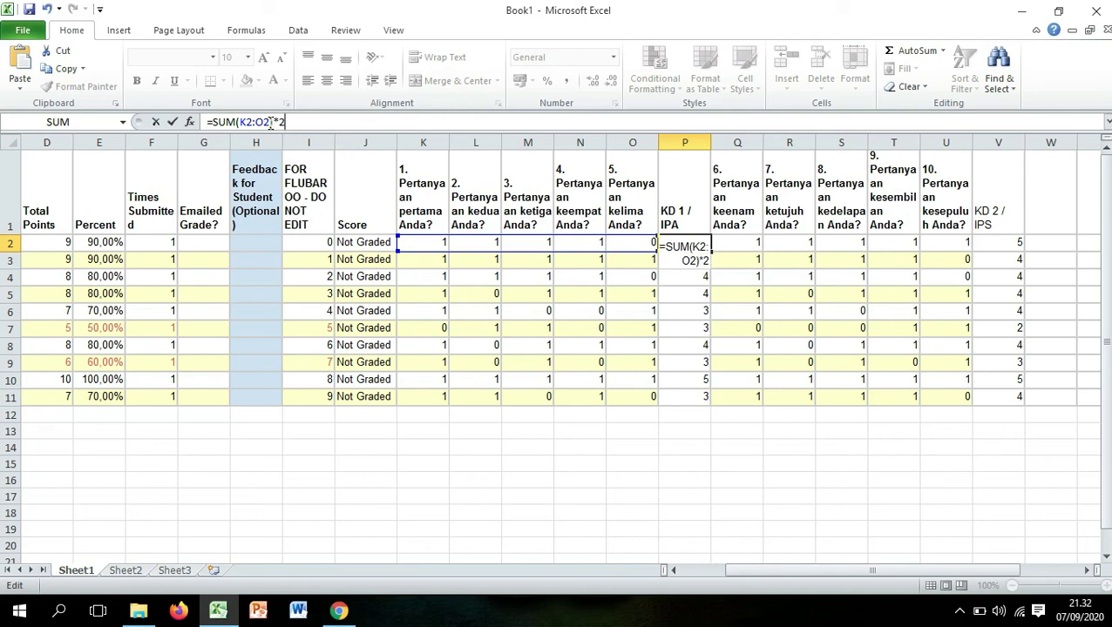
text(0)
key(Return)
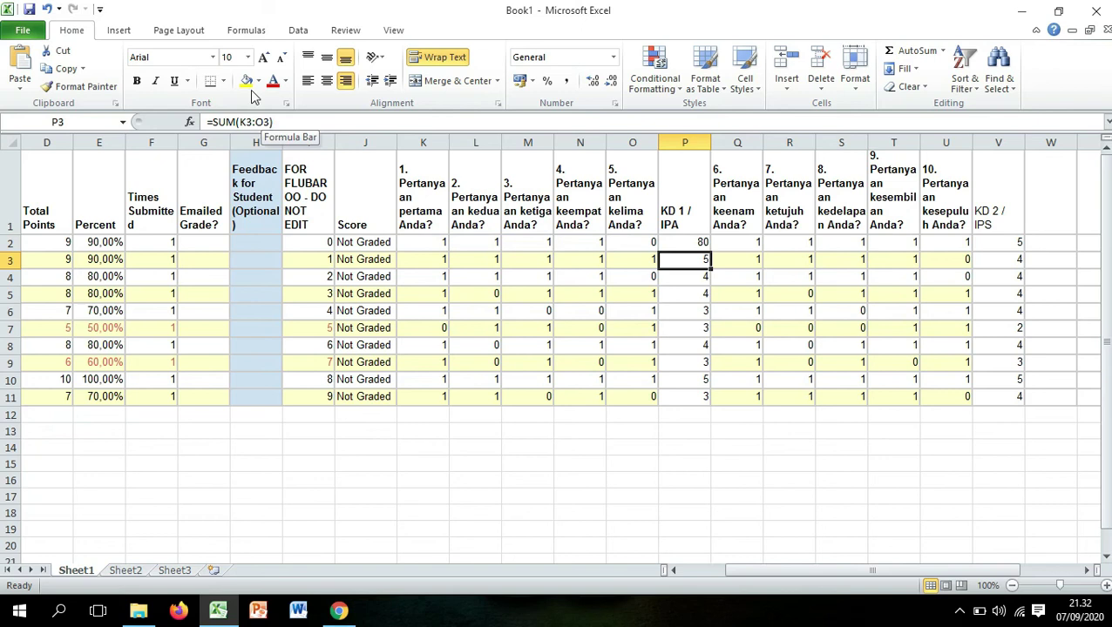
click(702, 243)
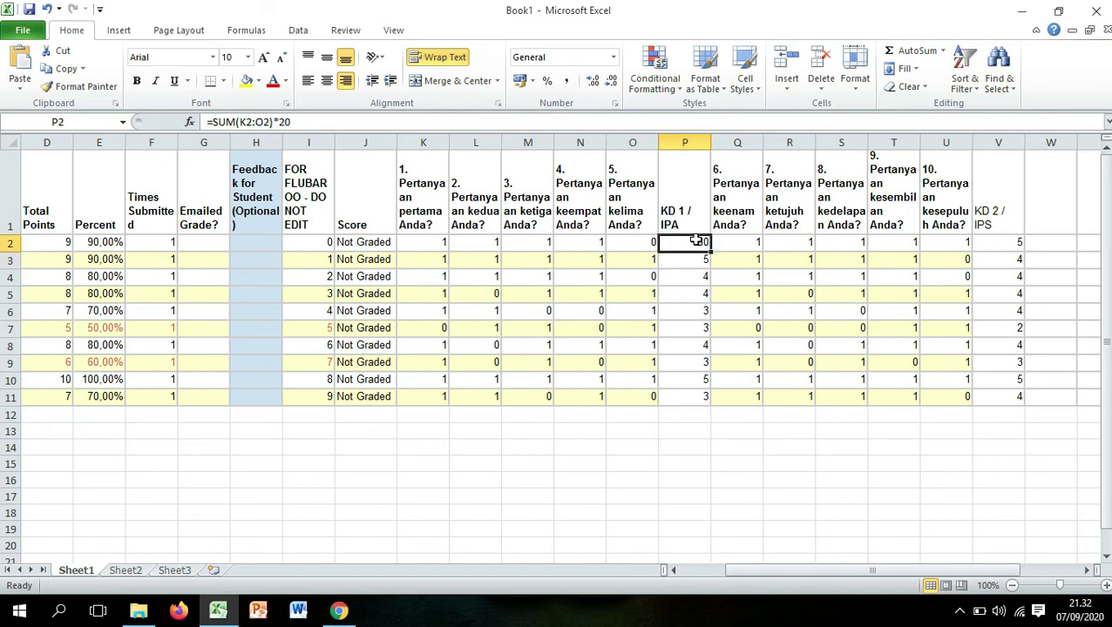
drag(712, 252, 716, 403)
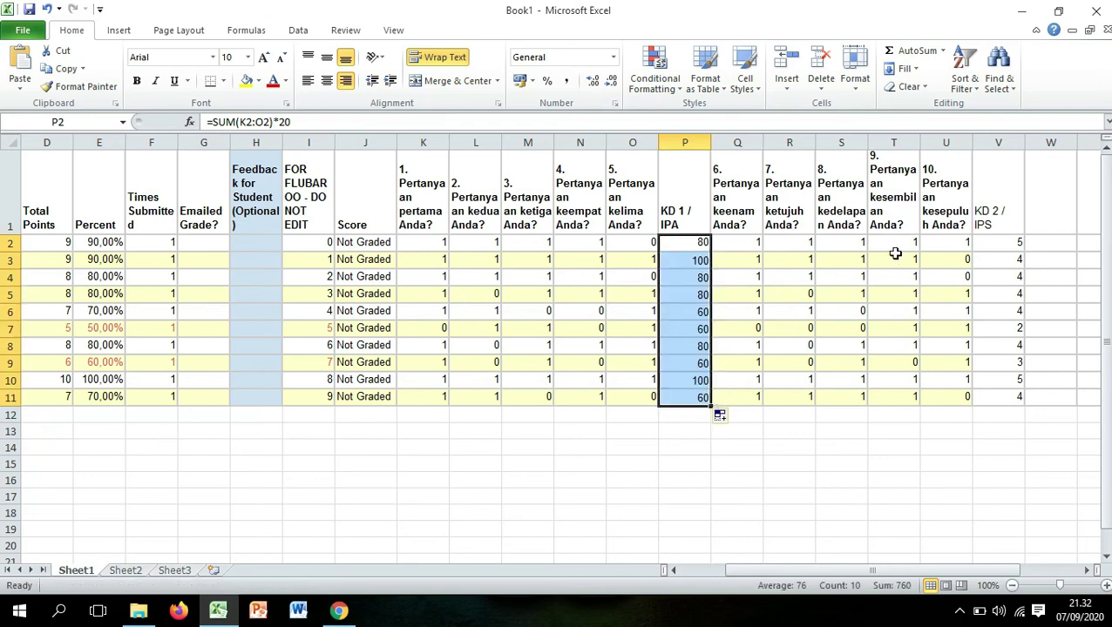
Step: Scale the KD 2 / IPS total in V2 with =SUM(Q2:U2)*20 and fill the formula down to V11
click(1002, 244)
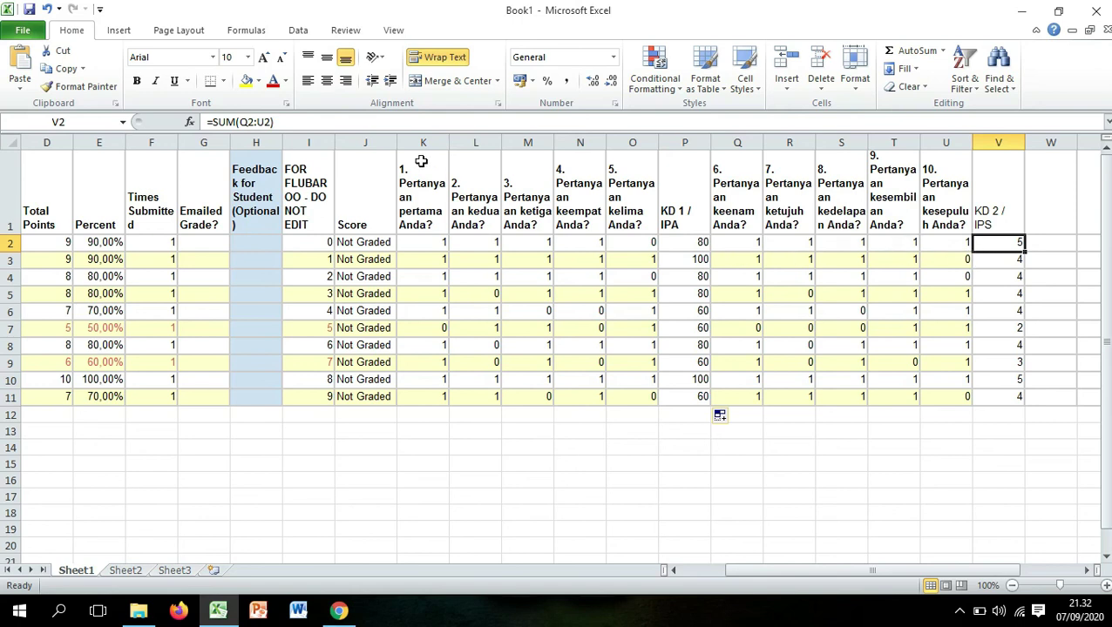
click(287, 122)
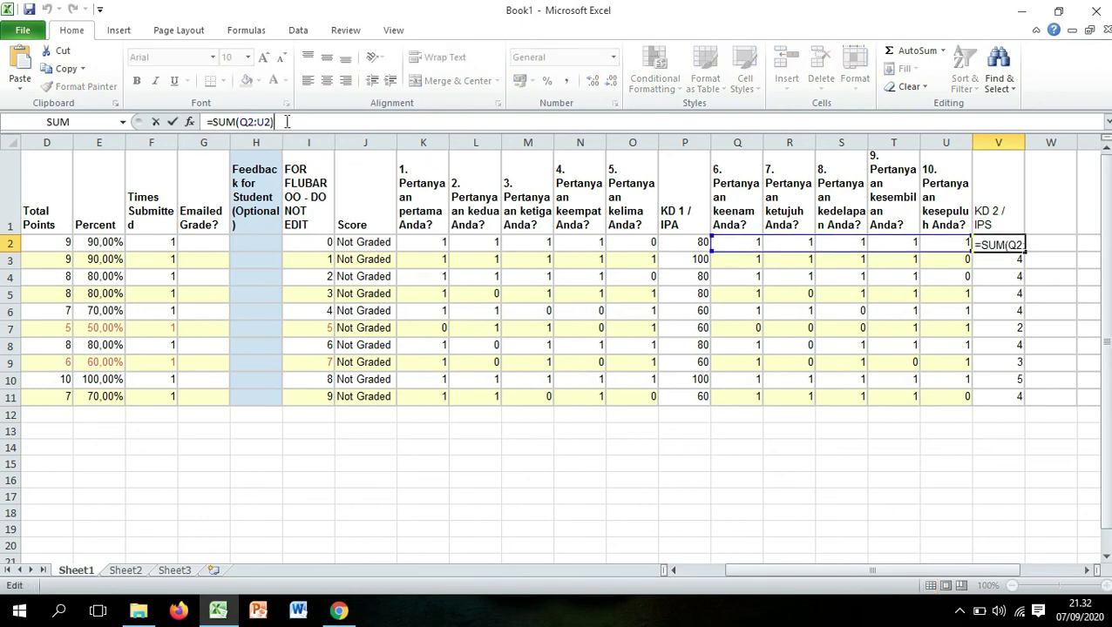
text()*20)
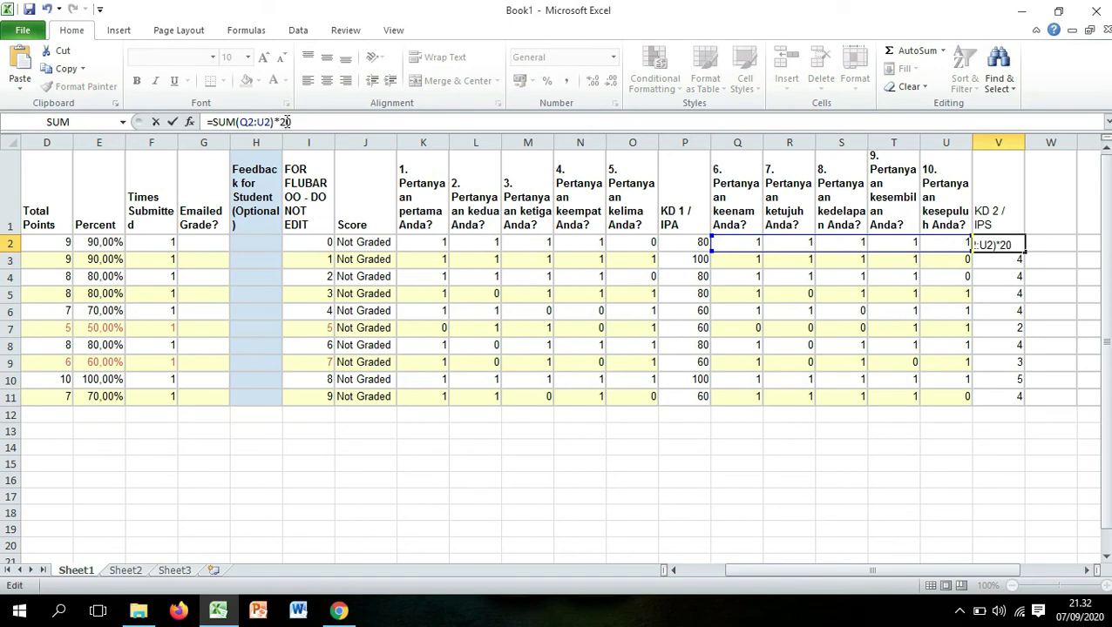
key(Return)
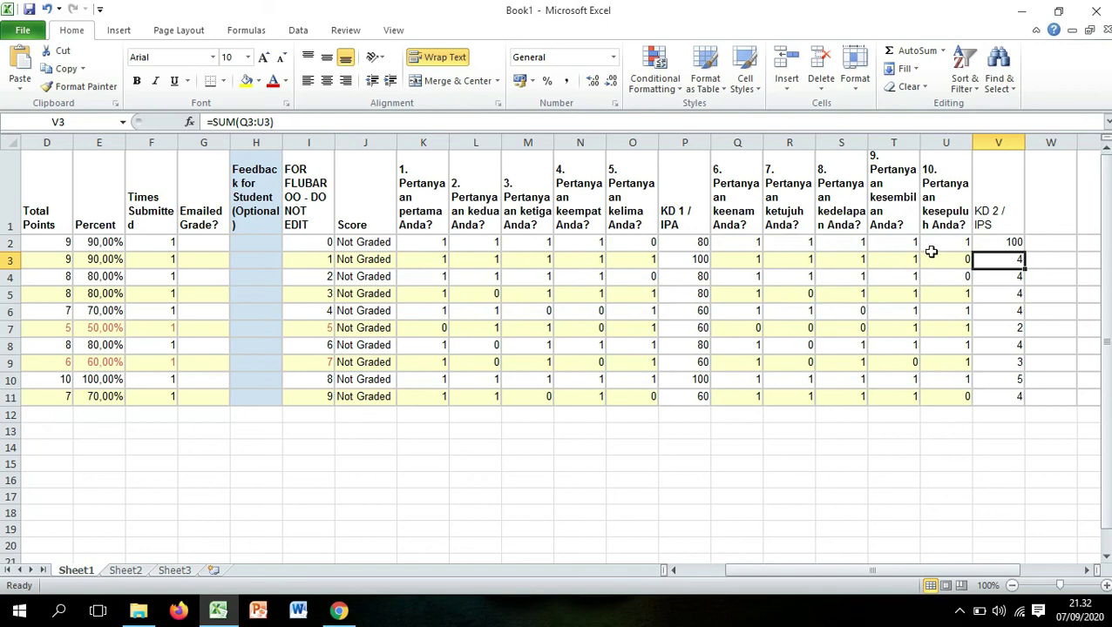
click(995, 244)
drag(1026, 254, 1025, 403)
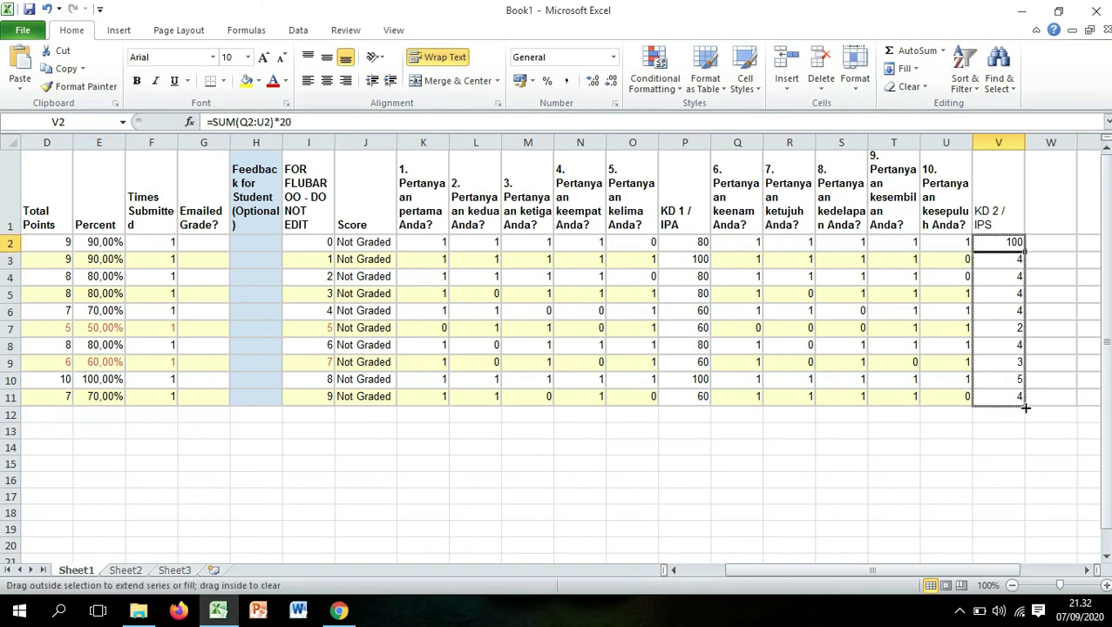
drag(1026, 407, 1026, 407)
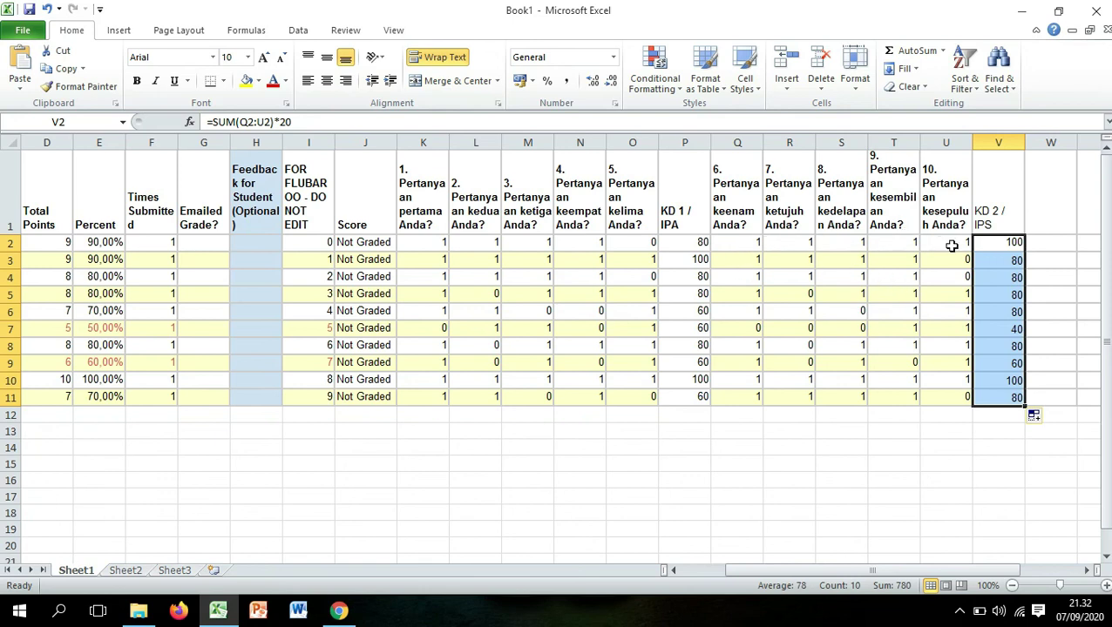
Step: Make the whole KD 1 / IPA and KD 2 / IPS score columns, P and V, bold
click(980, 243)
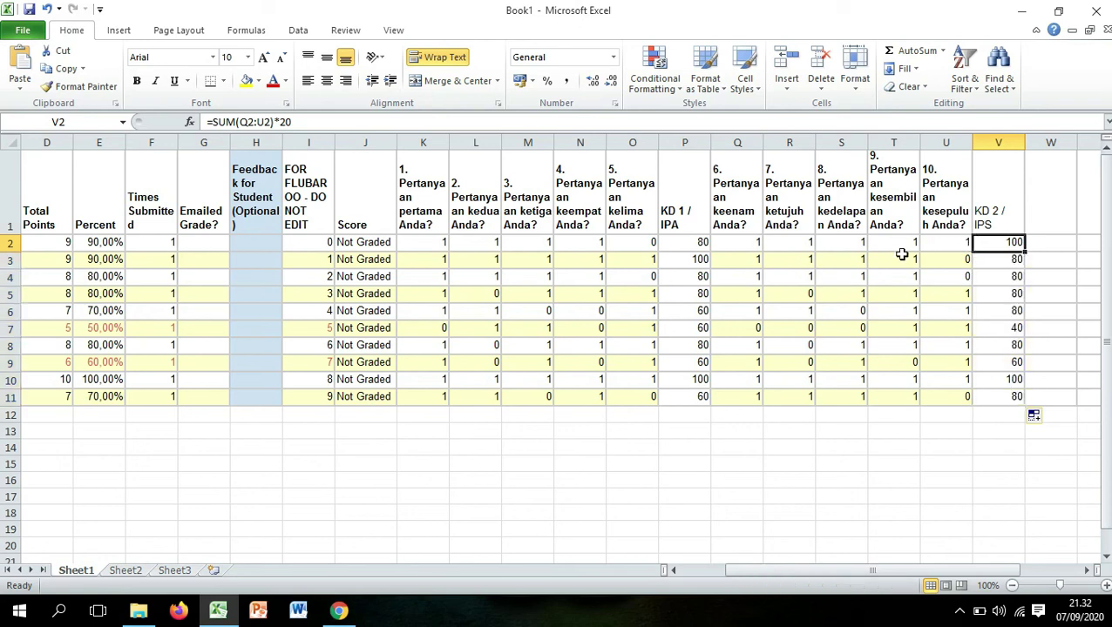
click(680, 241)
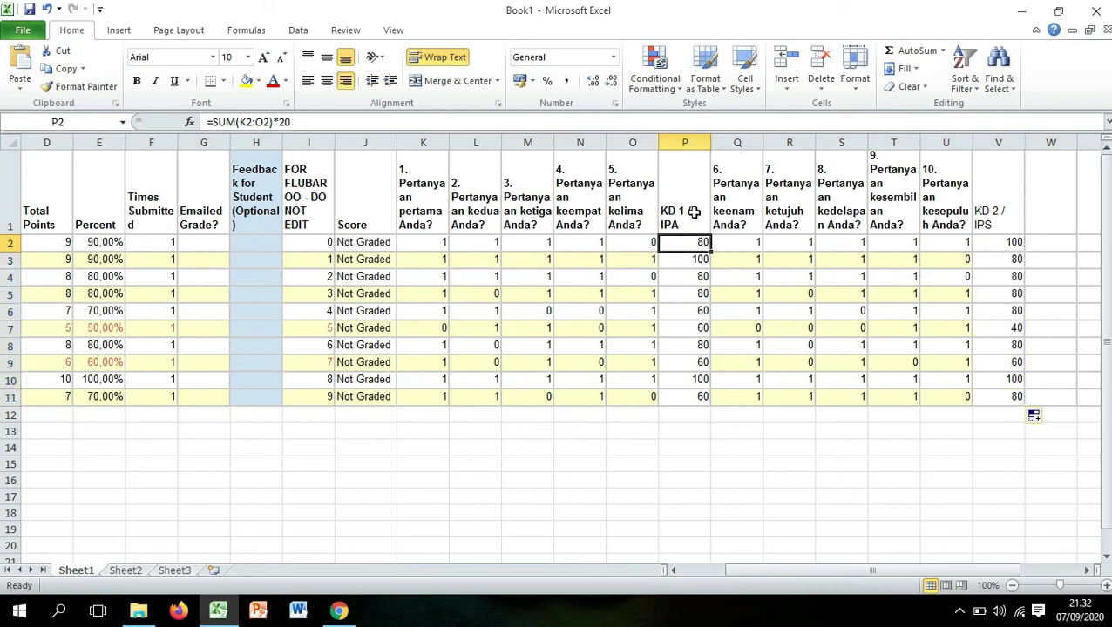
click(688, 141)
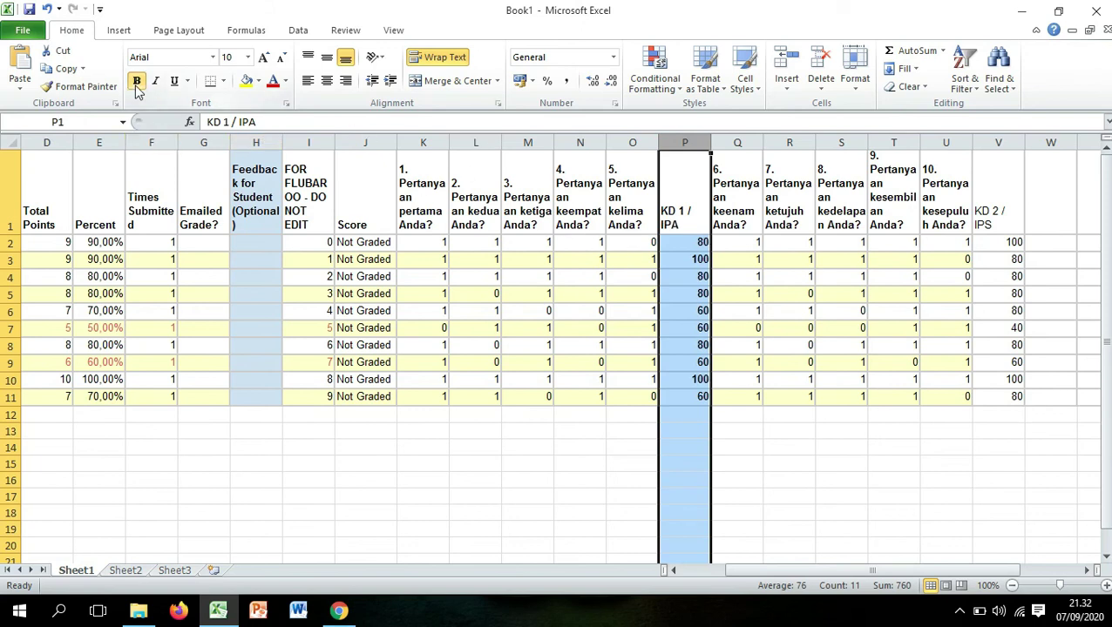
click(1002, 141)
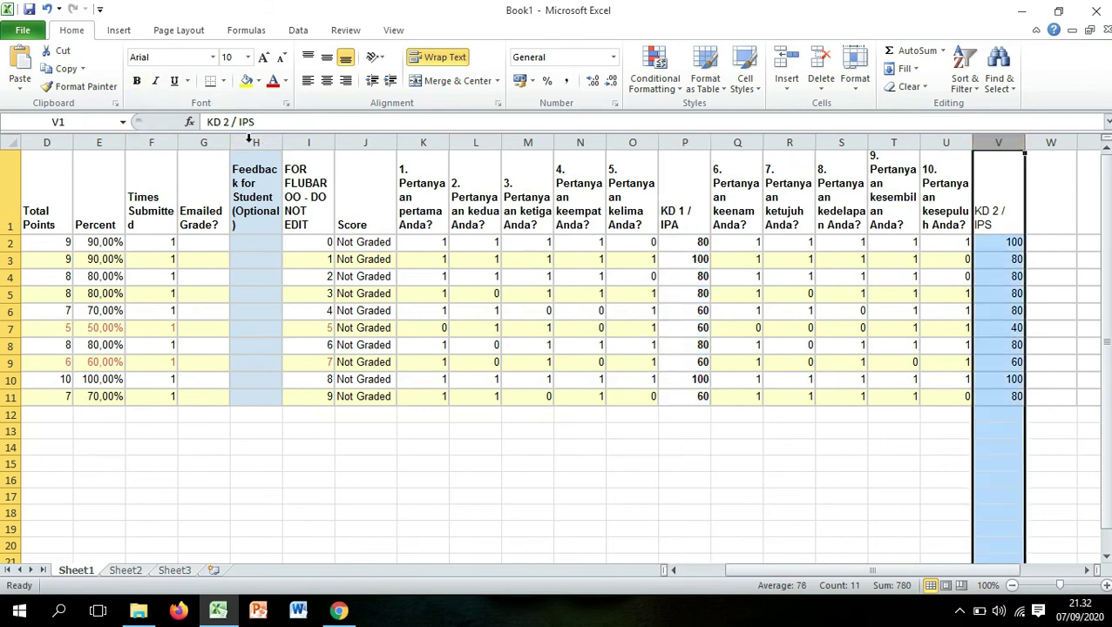
click(136, 81)
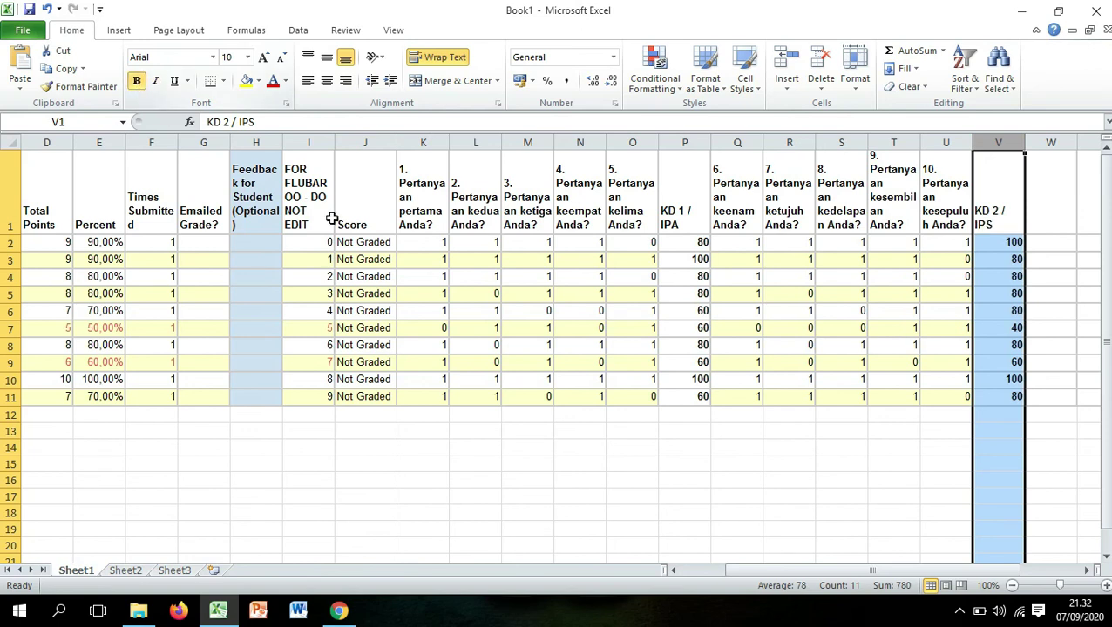
click(675, 444)
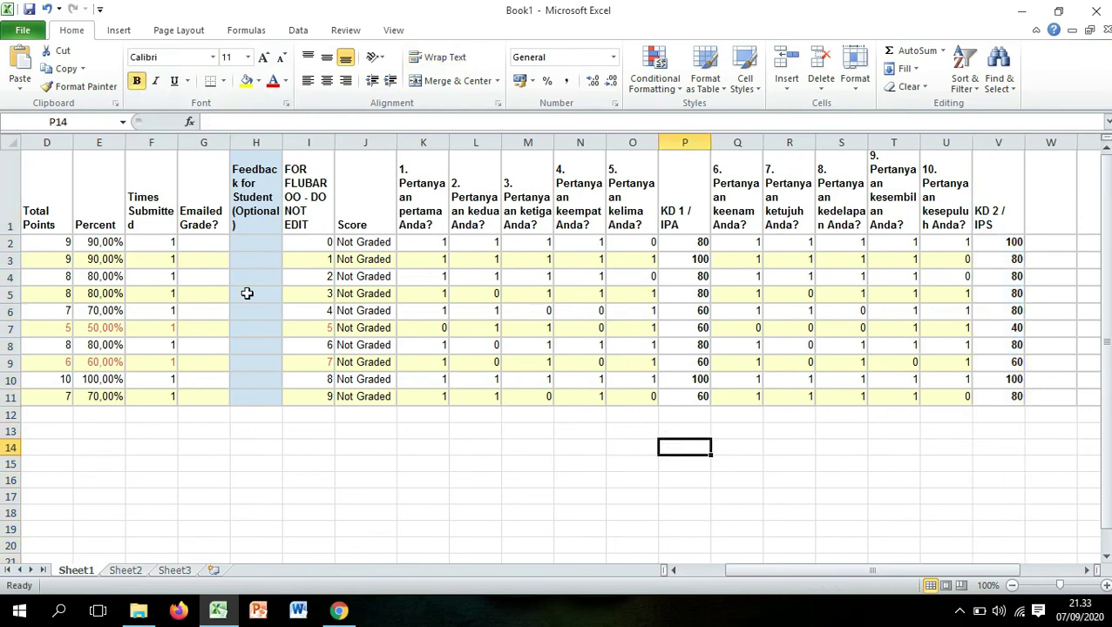
Step: Review the first student's KD 1 / IPA and KD 2 / IPS scores and switch back to the Grades sheet in Google Sheets
drag(737, 568, 693, 571)
click(129, 244)
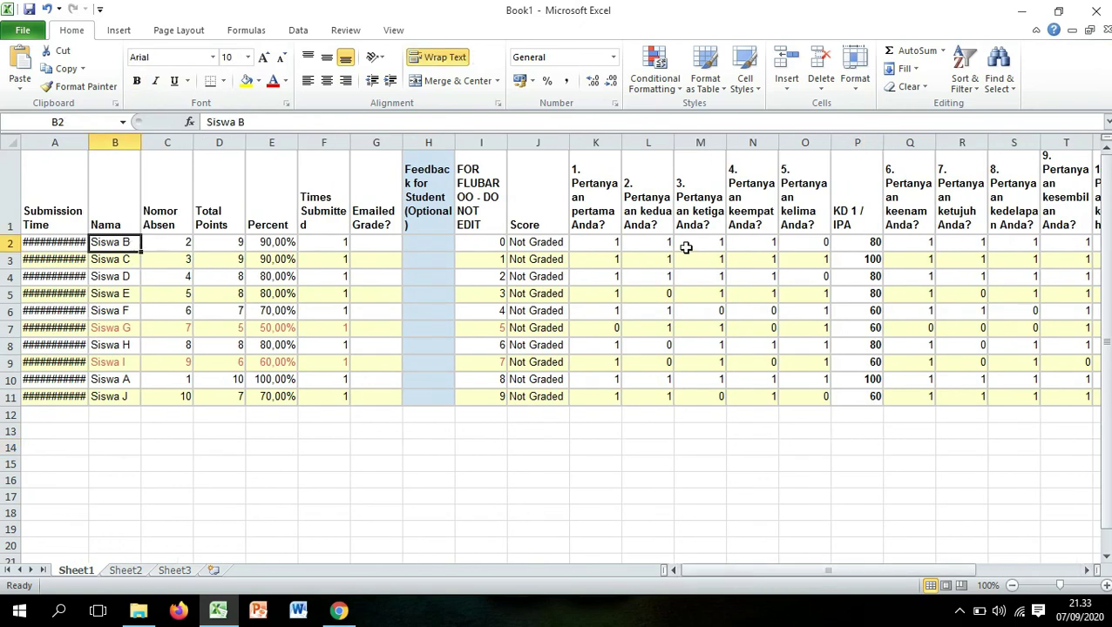
click(858, 245)
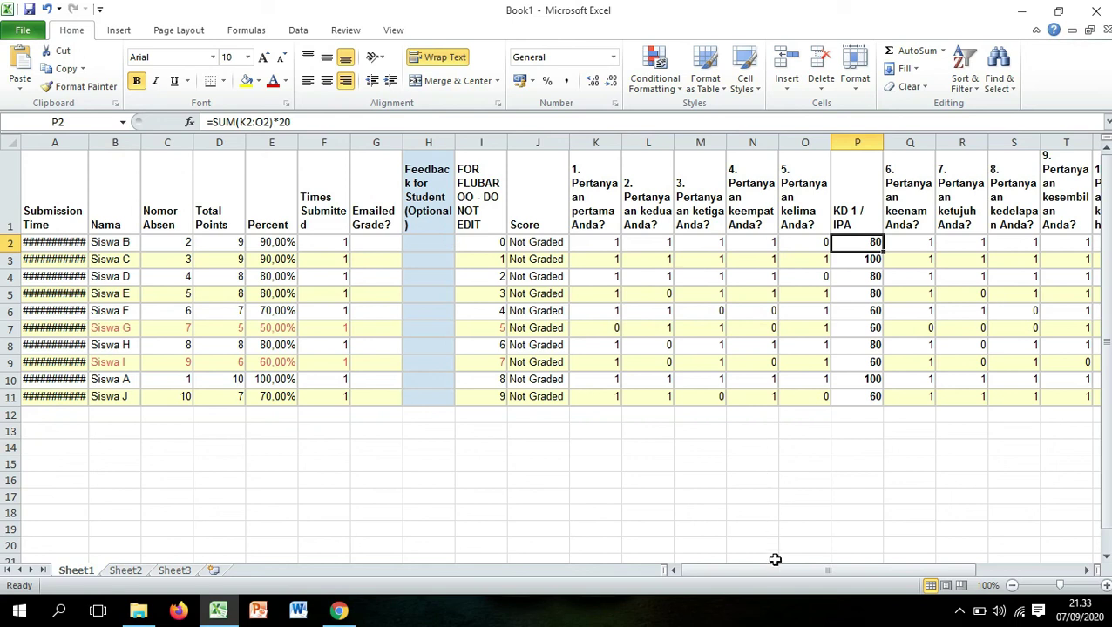
drag(778, 573, 801, 574)
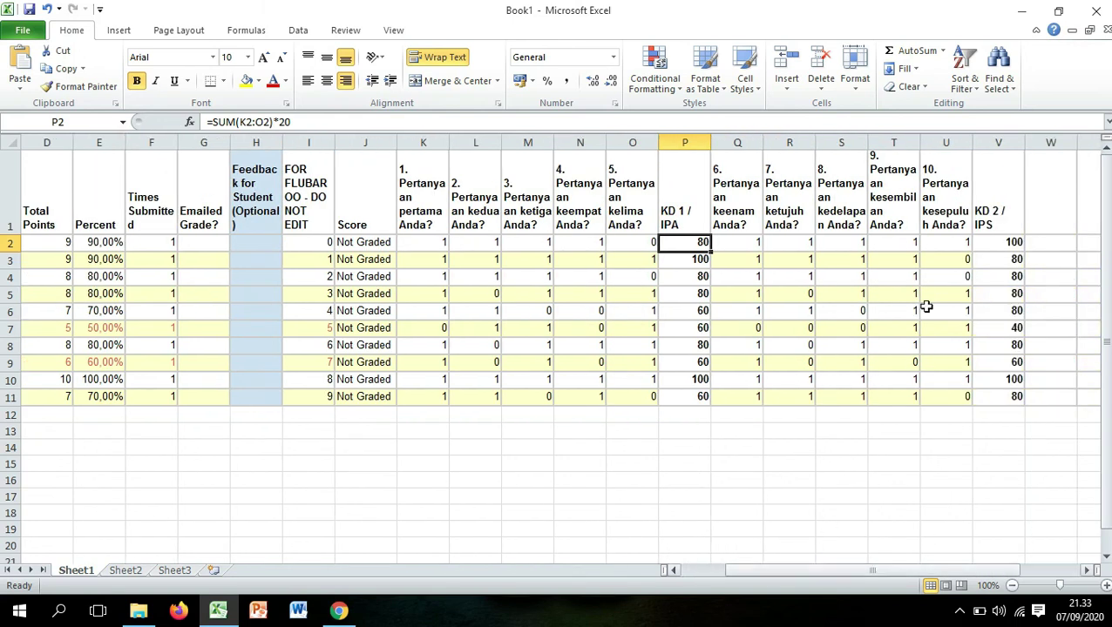
click(999, 243)
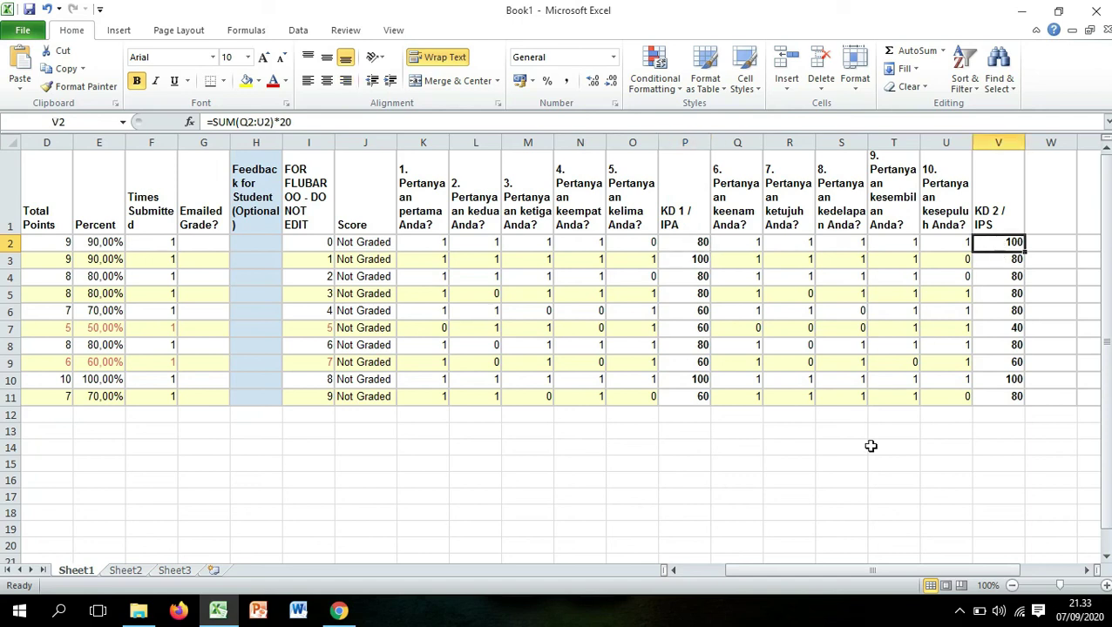
drag(855, 575, 772, 574)
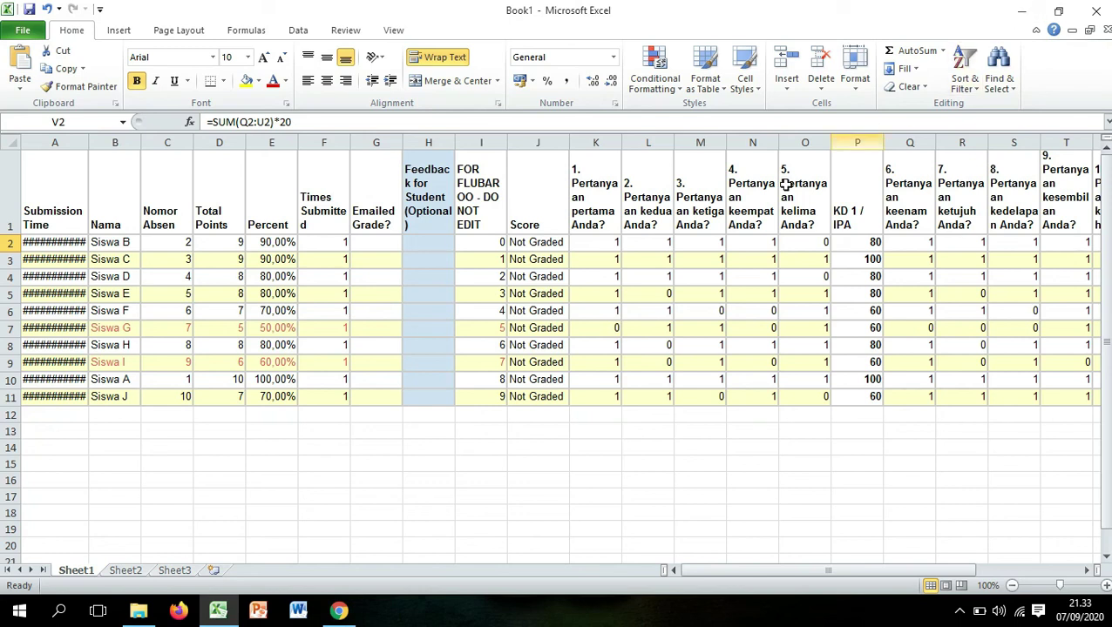
click(1021, 11)
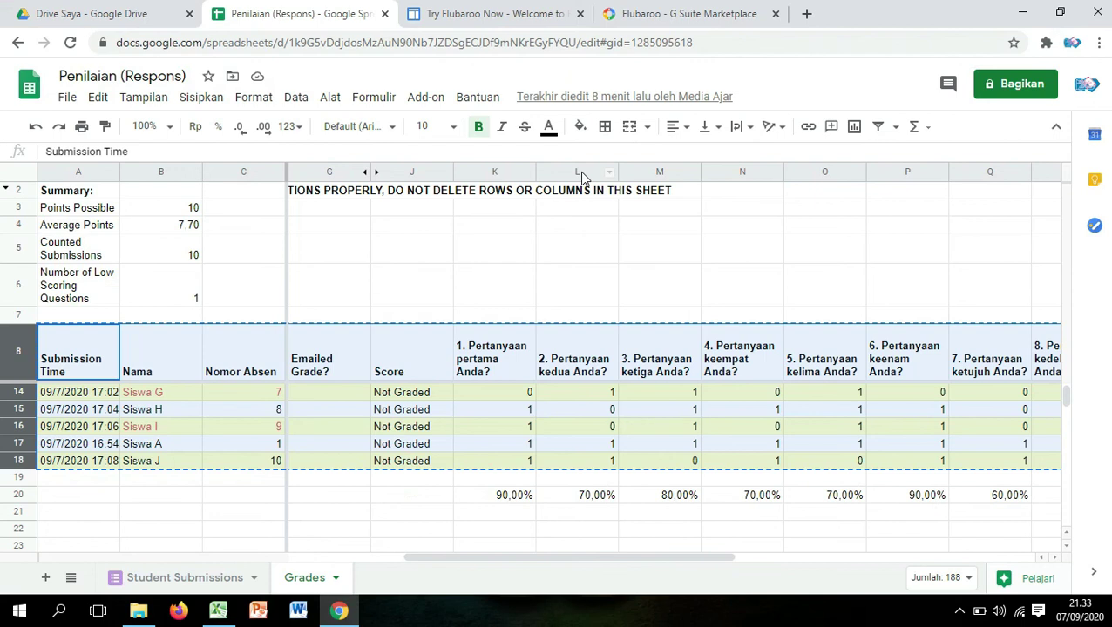